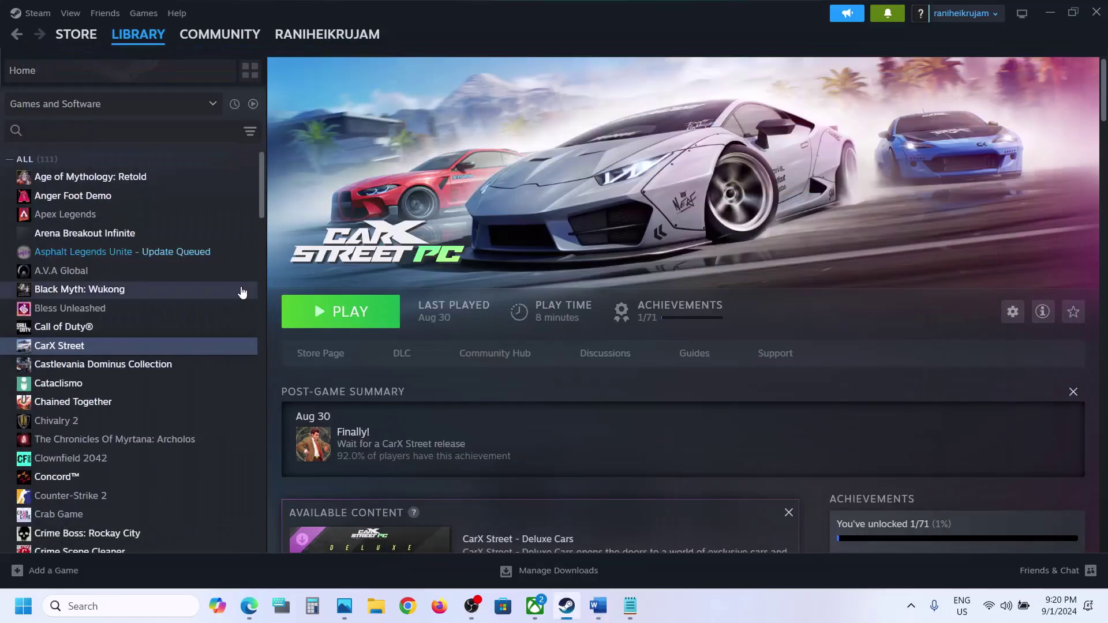
Browse the local files of CarX Street to open its installation folder
right_click(105, 354)
mouse_move(148, 445)
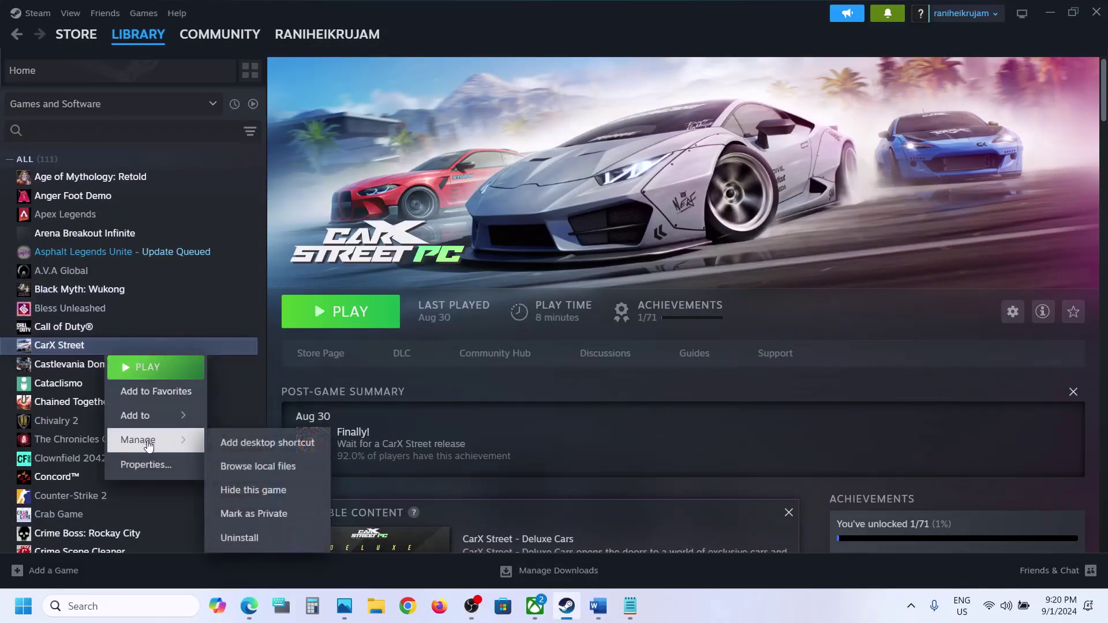
left_click(270, 466)
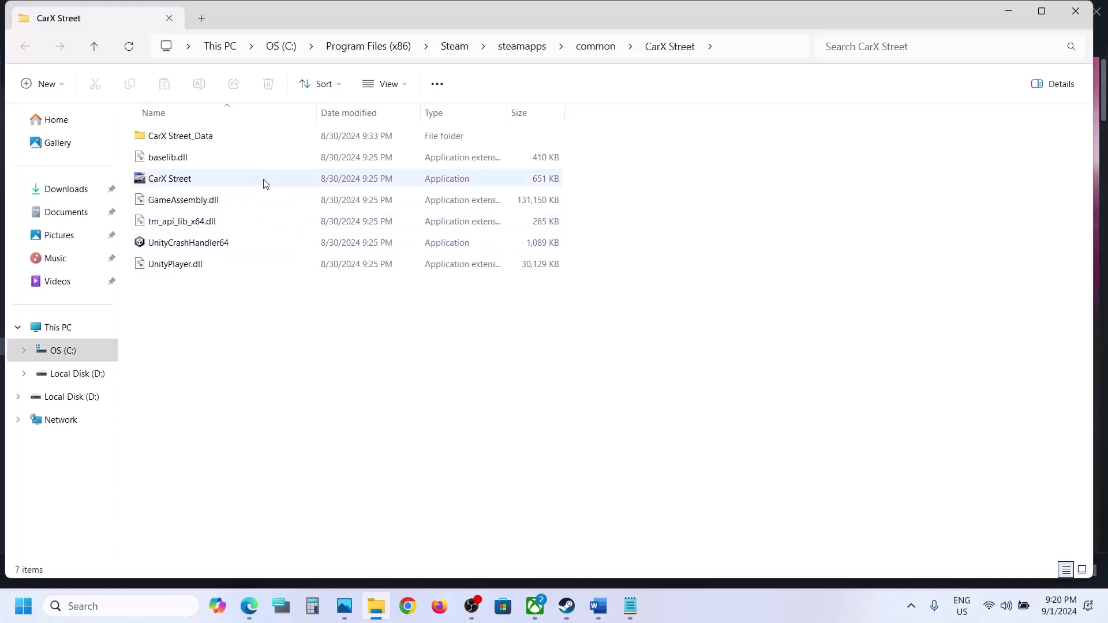
Set the CarX Street application to always run as an administrator
left_click(167, 182)
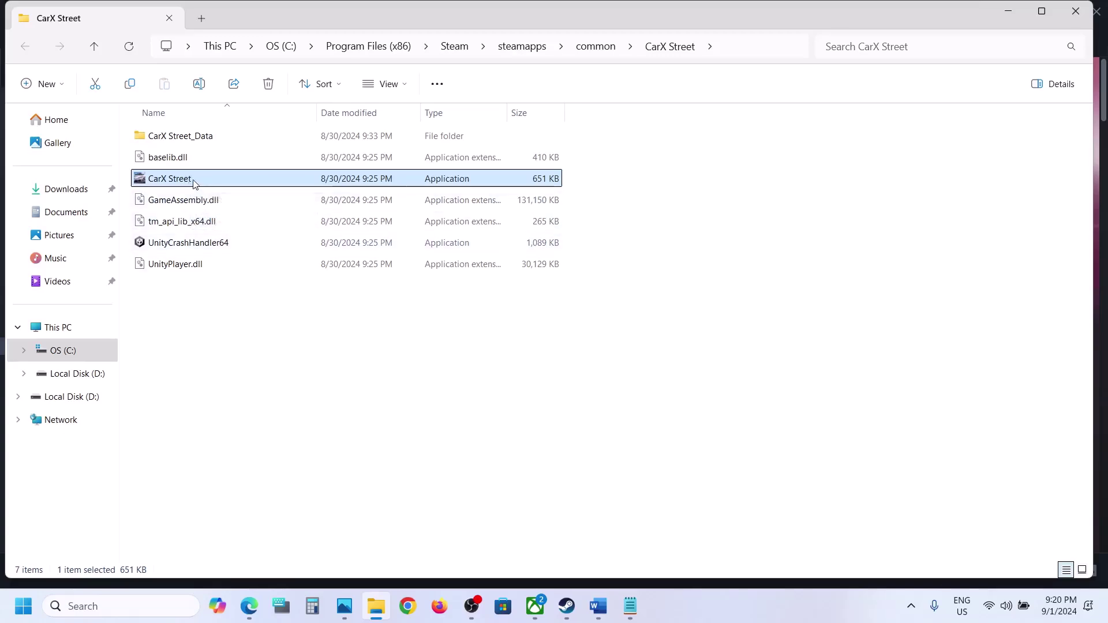
right_click(194, 183)
left_click(258, 378)
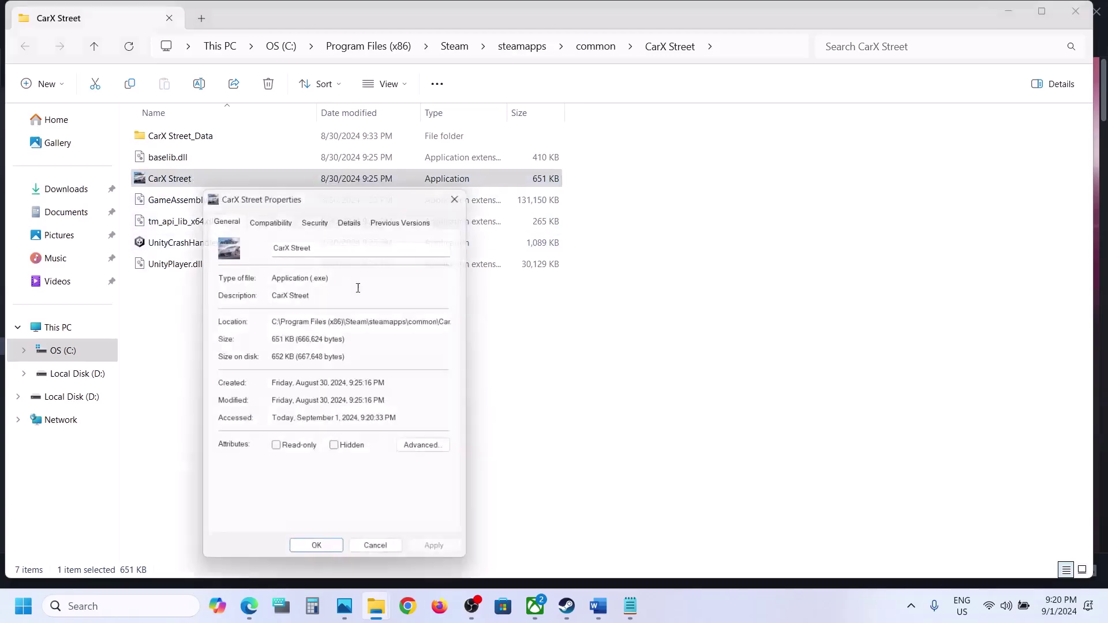
left_click(283, 215)
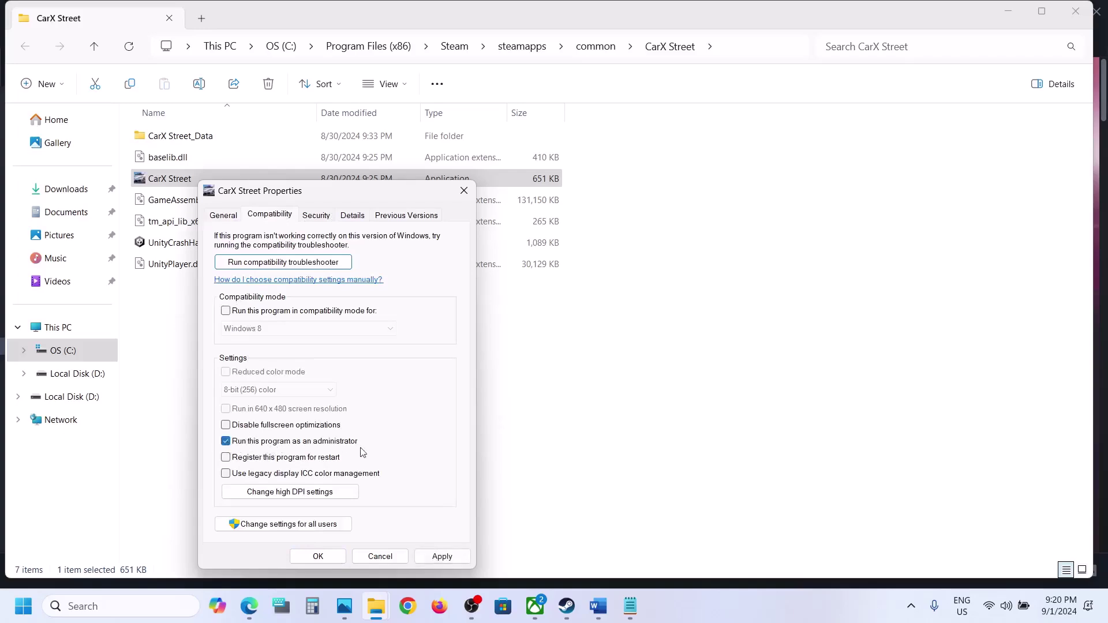
left_click(318, 556)
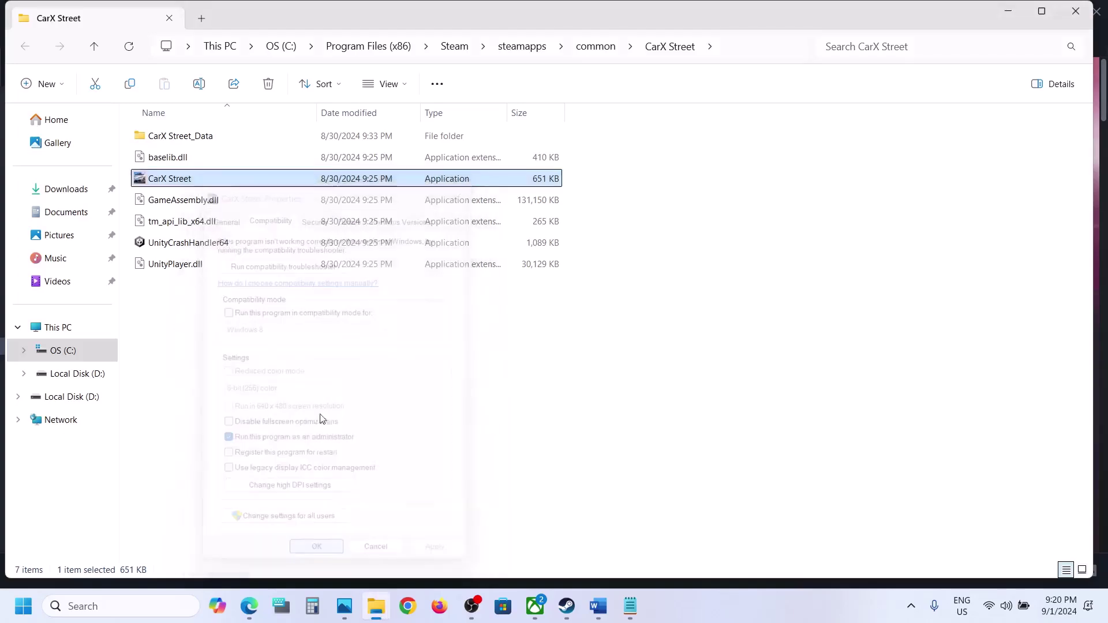
Enable compatibility mode for Windows 8 in the CarX Street application's properties and apply it
right_click(169, 183)
left_click(243, 377)
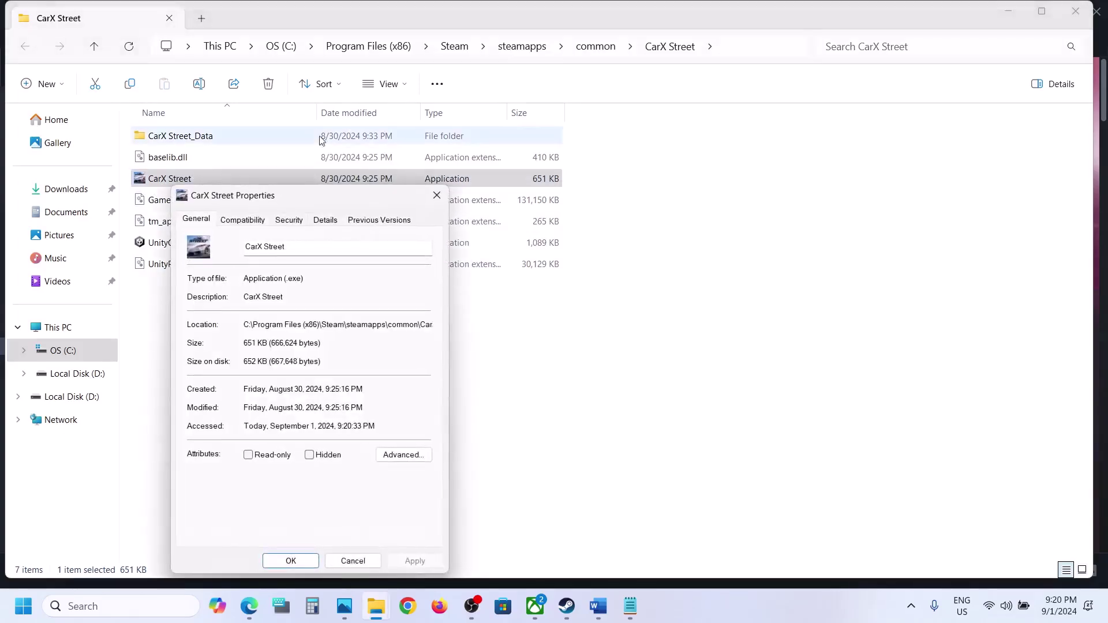
left_click(242, 220)
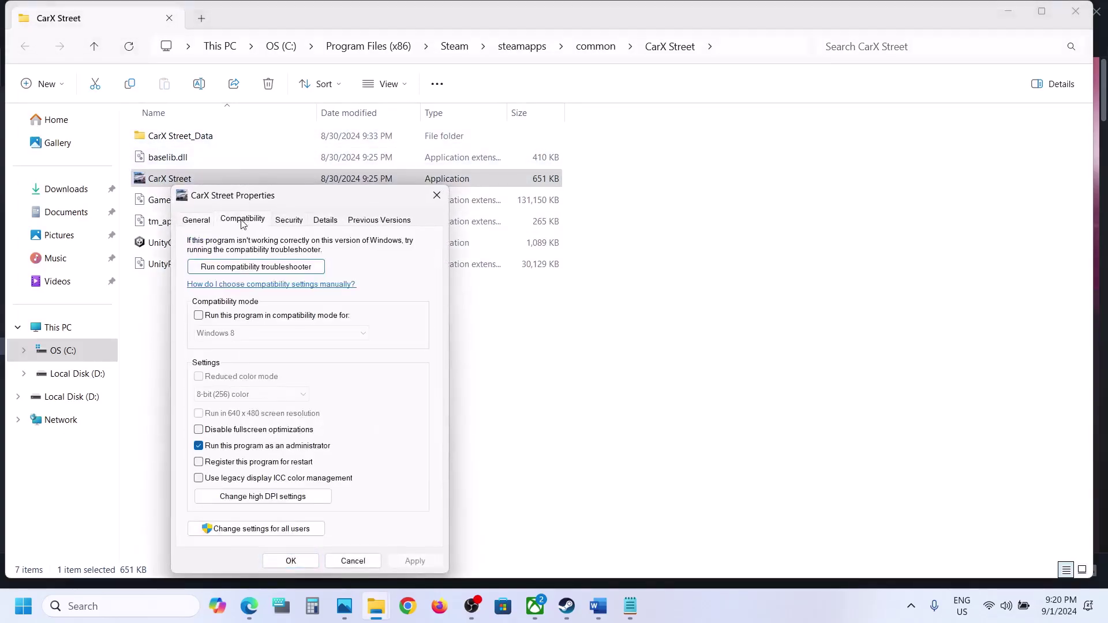
left_click(199, 317)
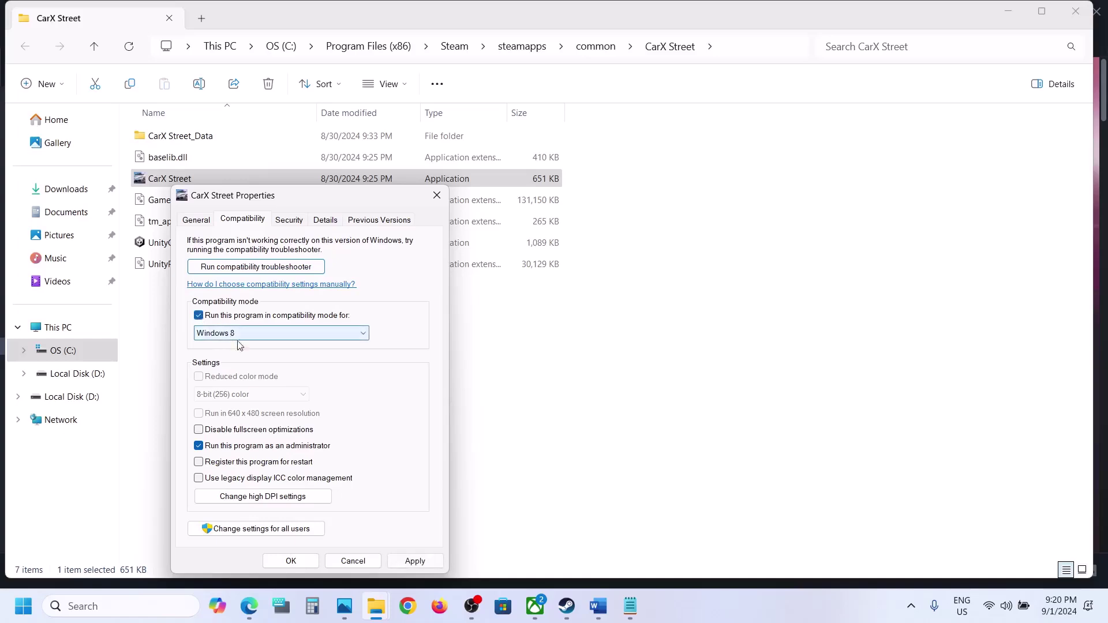
left_click(415, 561)
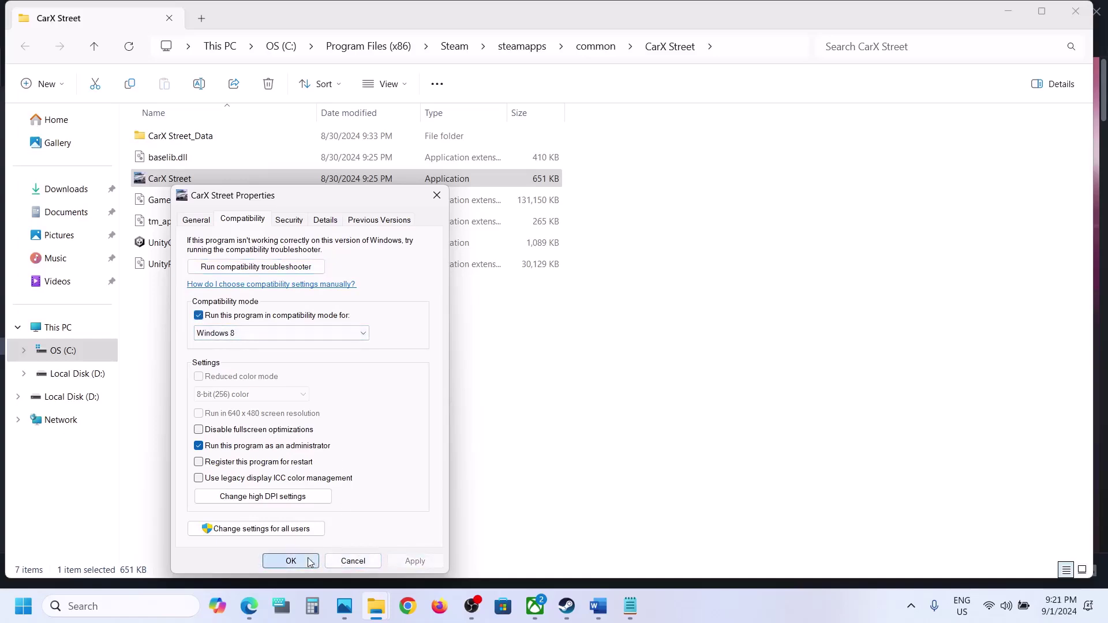
left_click(286, 561)
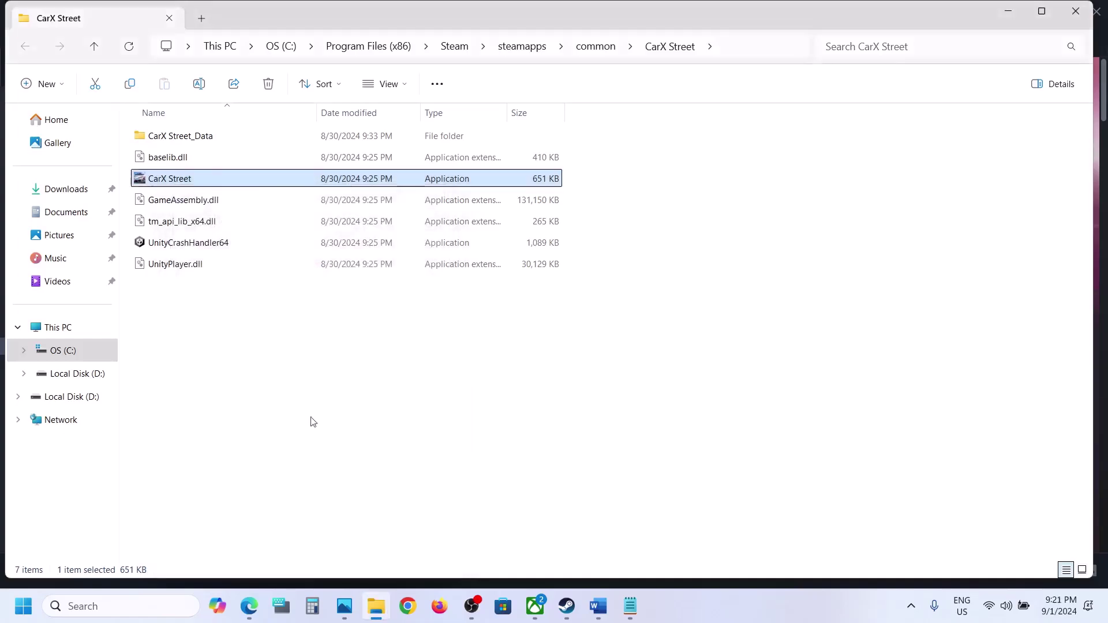
Change the CarX Street application's compatibility mode to Windows 7 and disable fullscreen optimizations
right_click(208, 181)
left_click(284, 376)
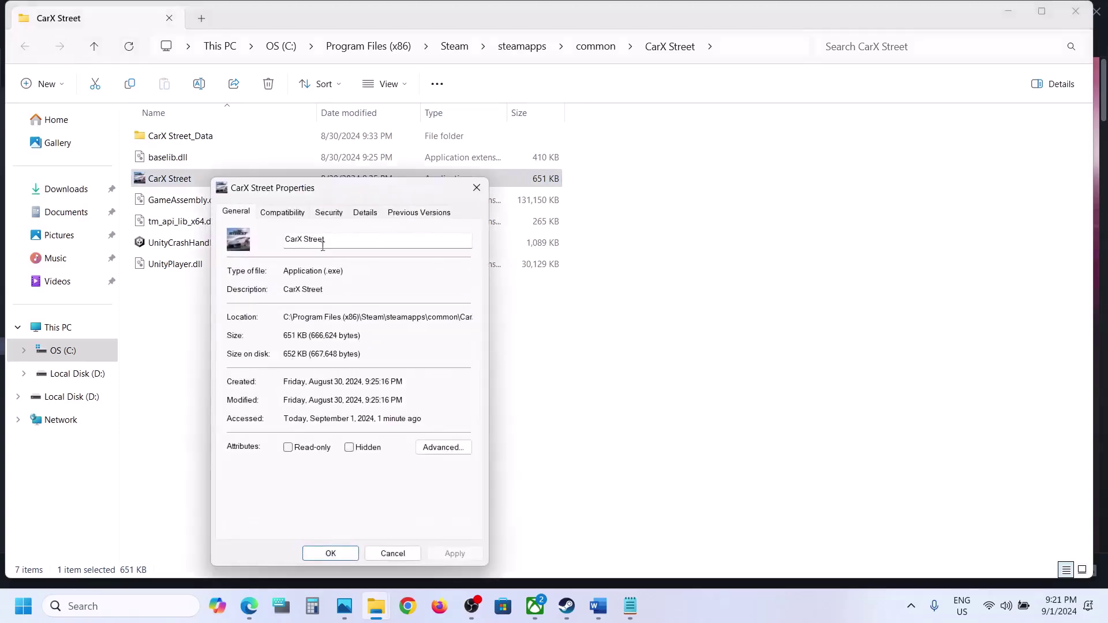
left_click(289, 214)
left_click(266, 326)
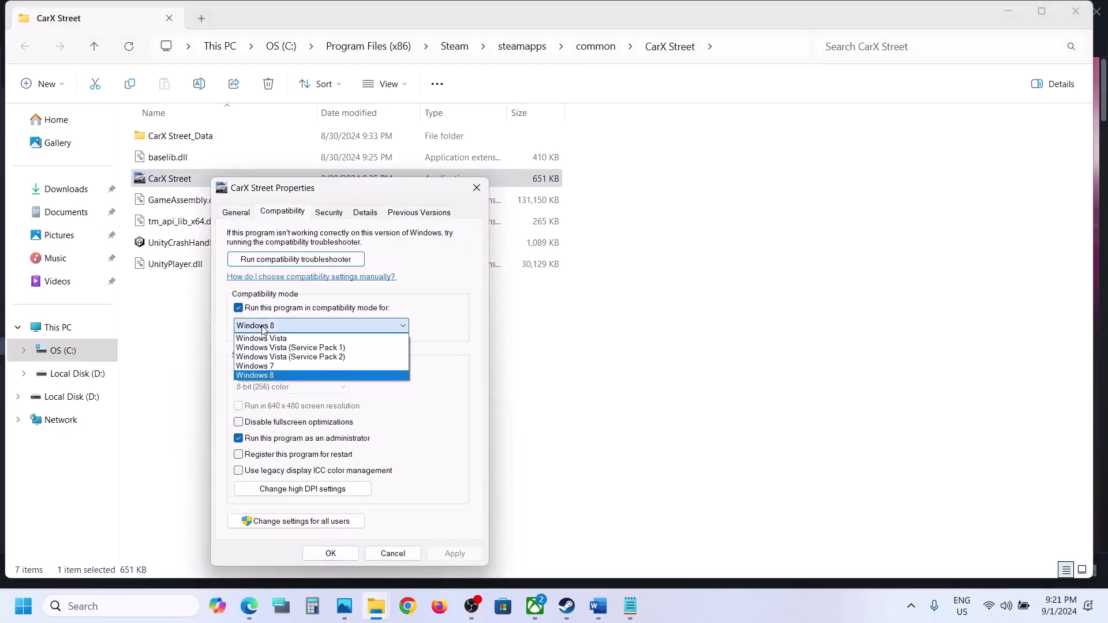
left_click(262, 368)
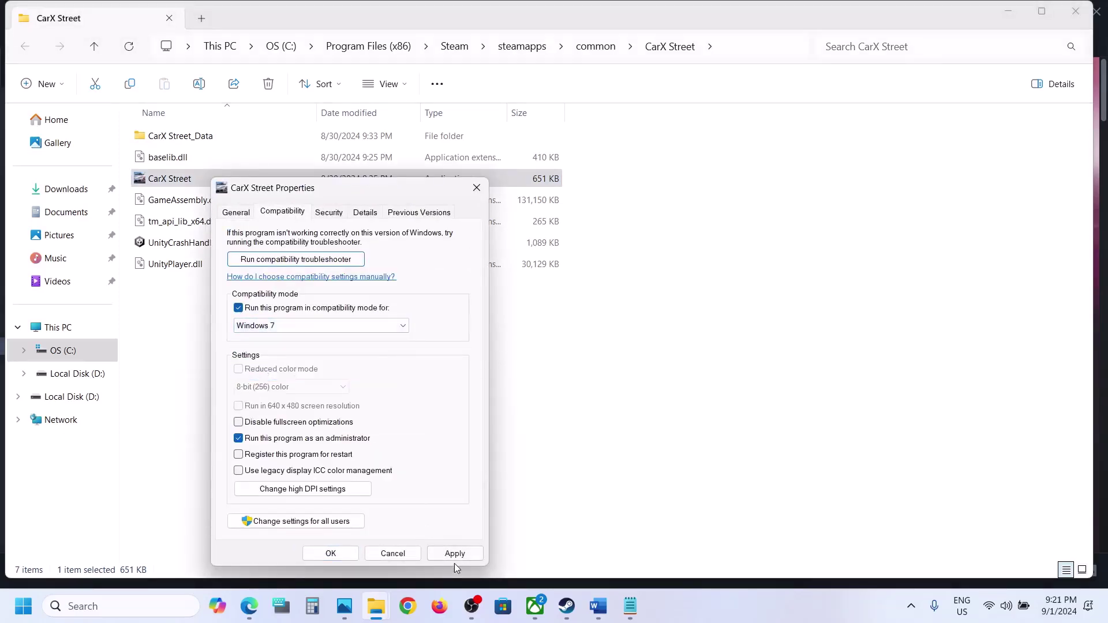
left_click(456, 554)
left_click(455, 554)
left_click(330, 555)
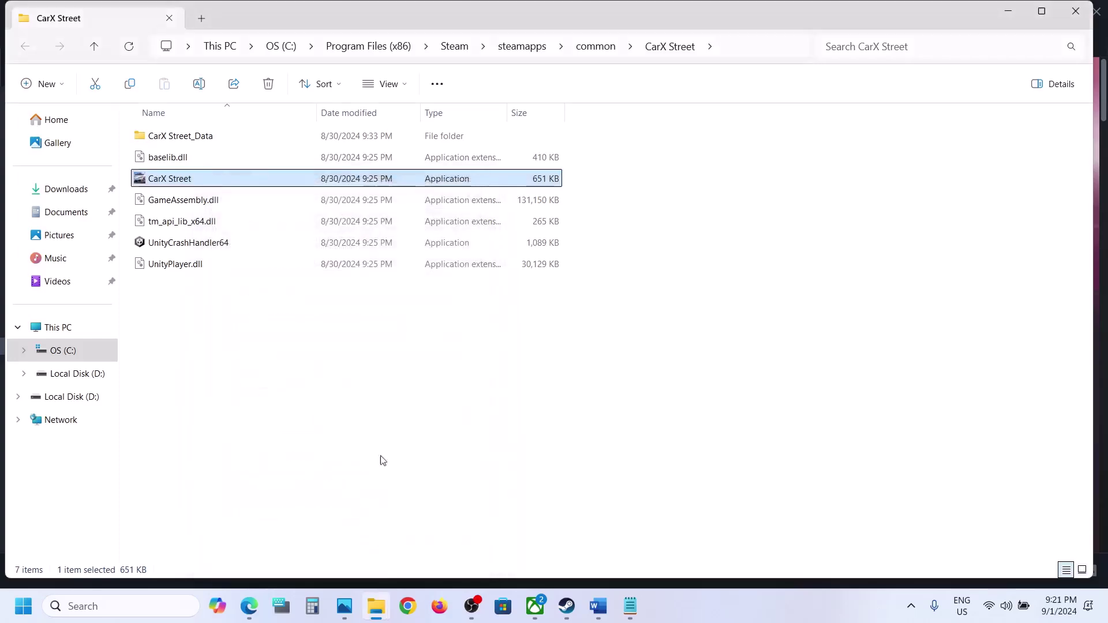
Clear the compatibility mode, fullscreen optimization and administrator options of the CarX Street application, and close its folder
right_click(193, 181)
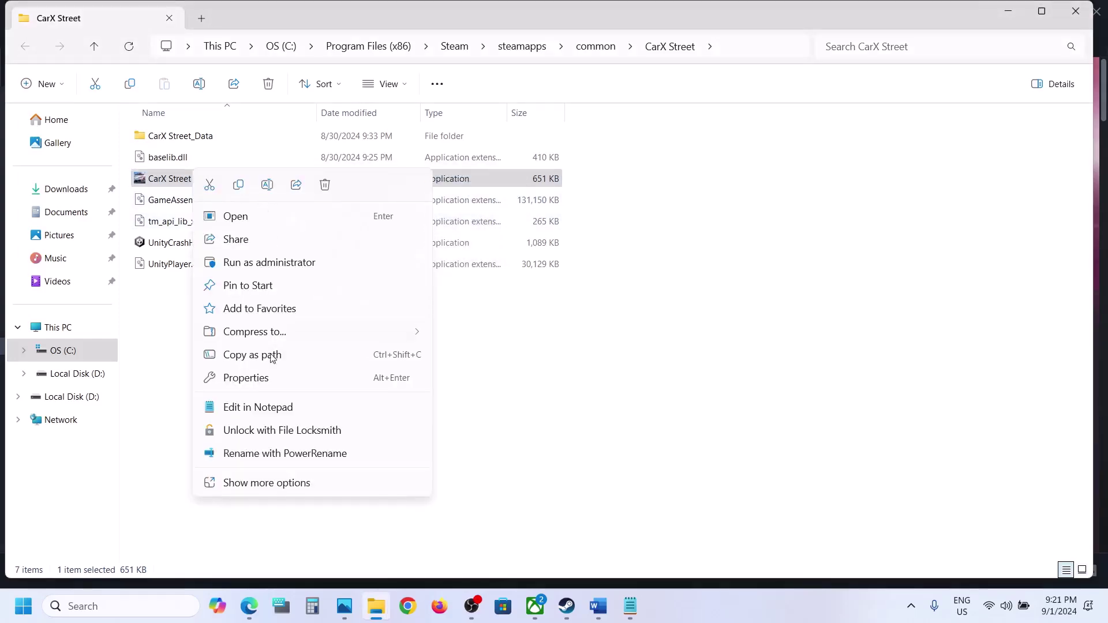
left_click(268, 376)
left_click(270, 218)
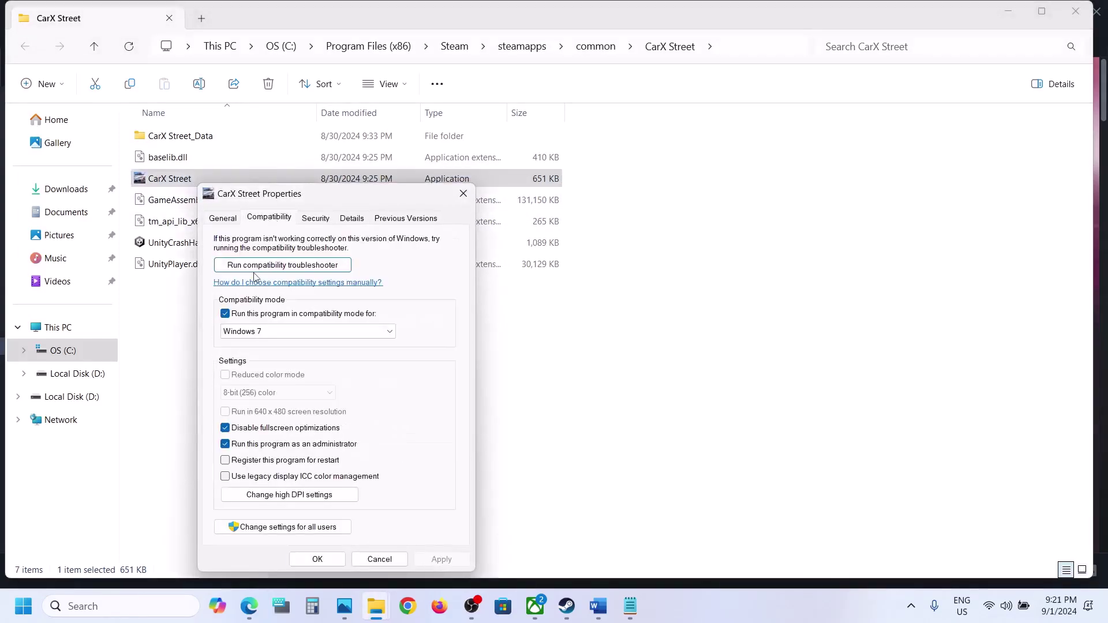
left_click(225, 429)
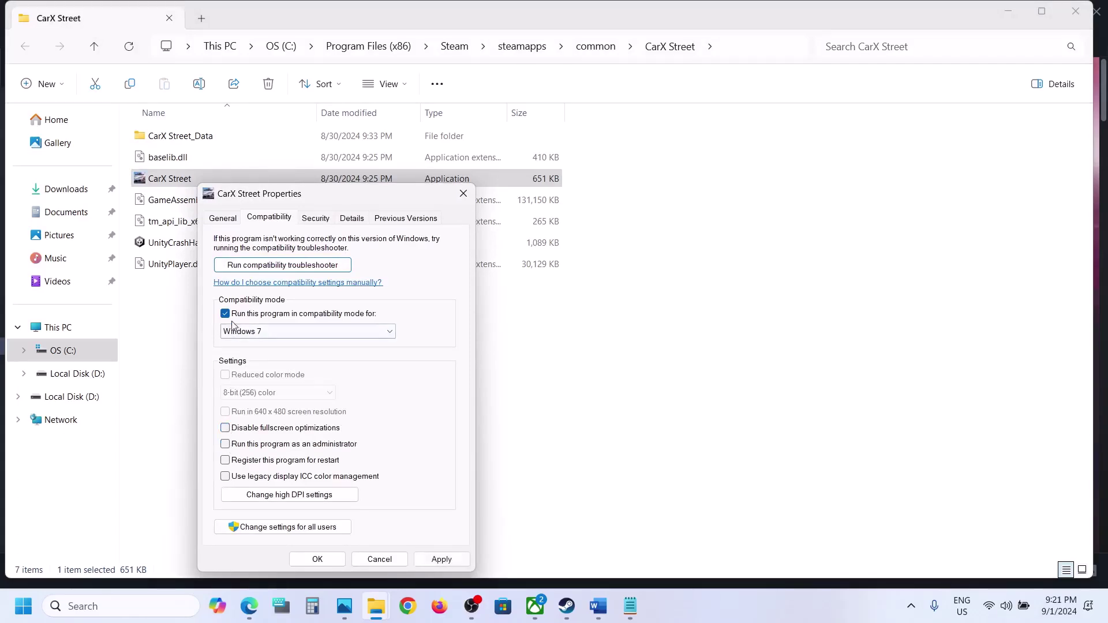
left_click(225, 313)
left_click(441, 560)
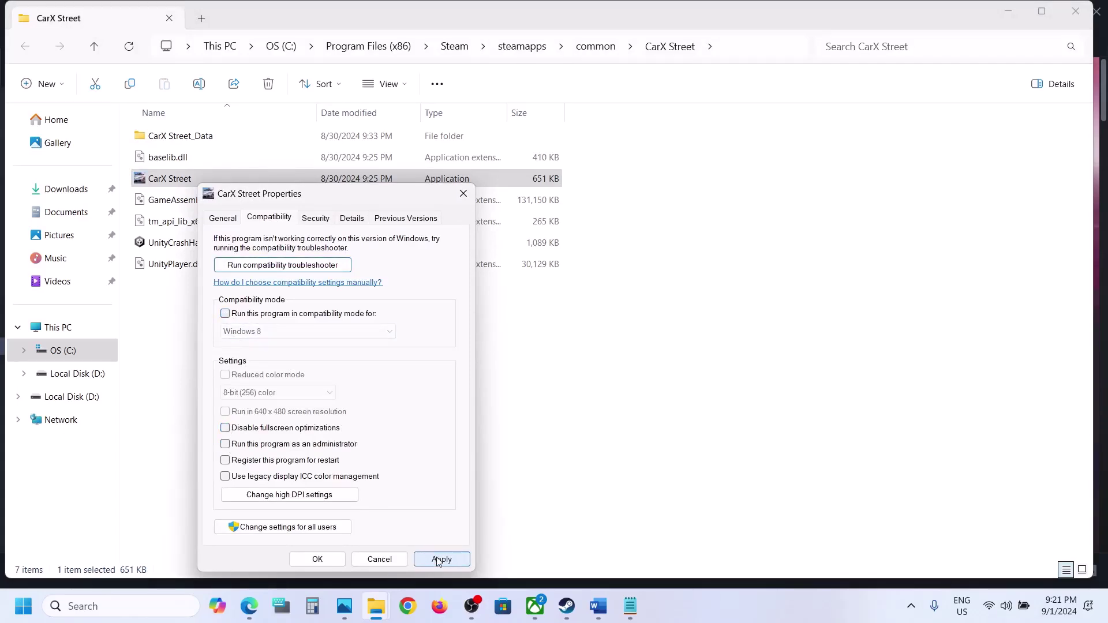
left_click(318, 559)
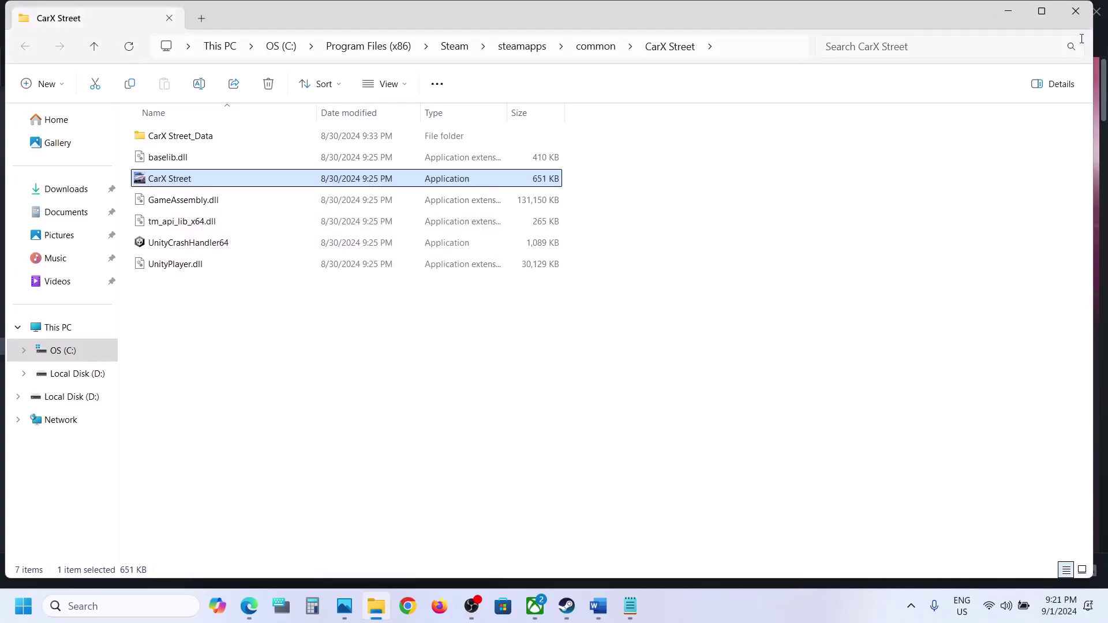
left_click(1077, 15)
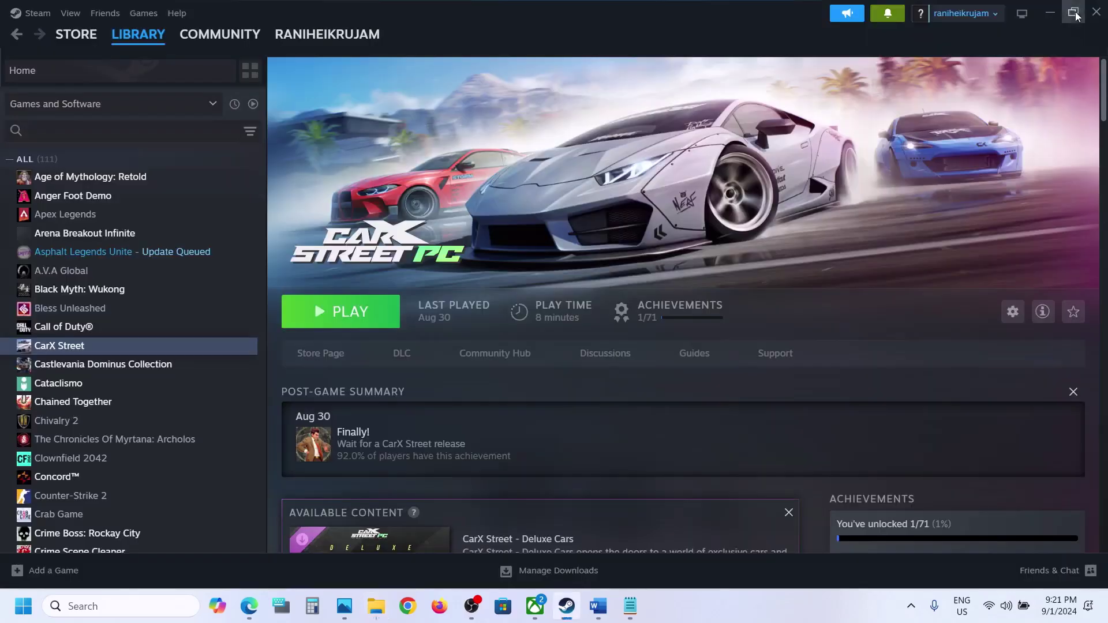
Switch to the Word document and read Step 3 on antivirus and Windows Security, highlighting its key phrases
left_click(598, 607)
scroll(482, 387, "down", 5)
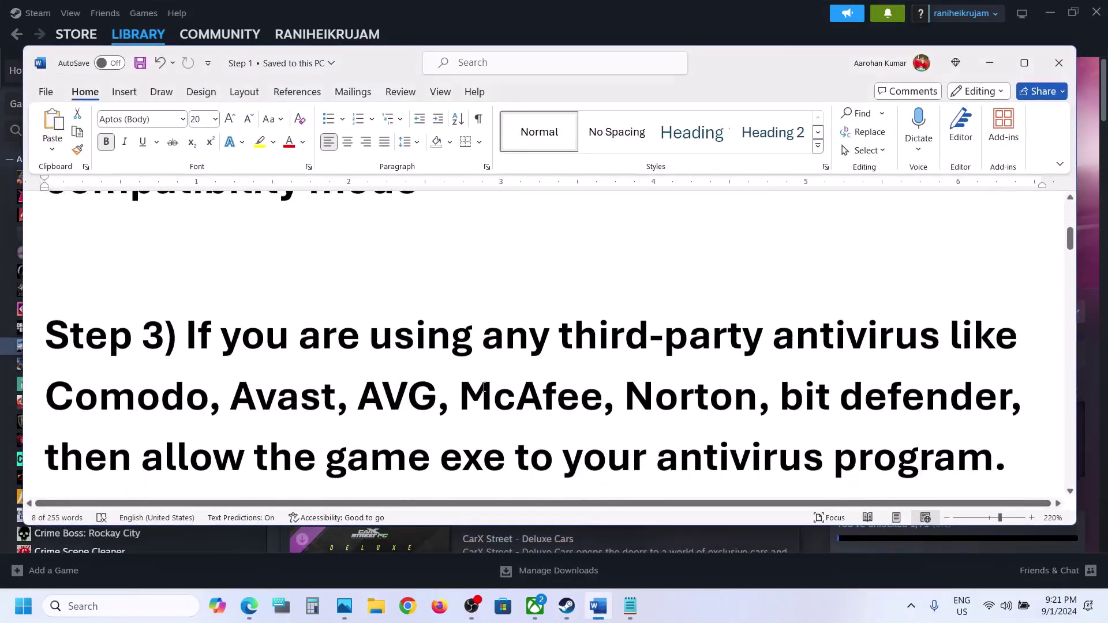
left_click_drag(212, 324, 839, 399)
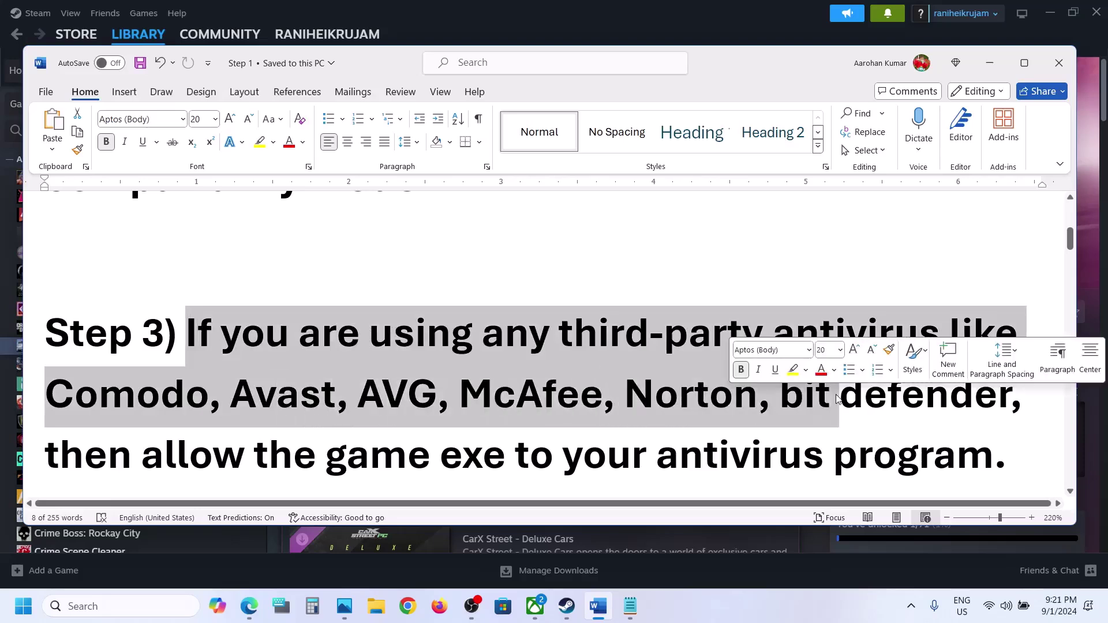
scroll(351, 386, "down", 2)
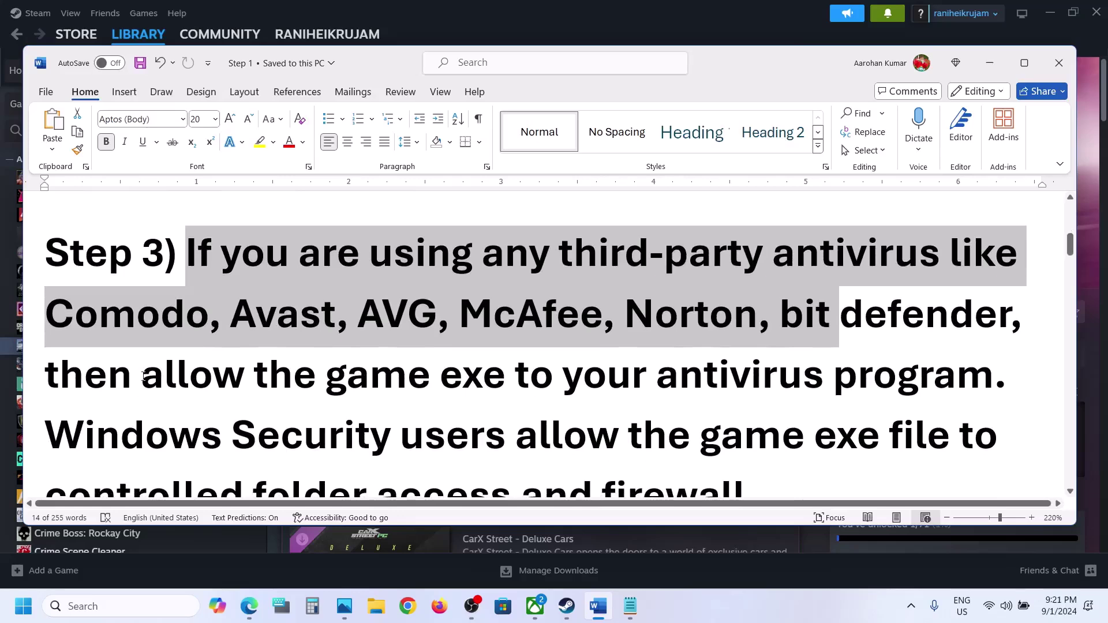
left_click_drag(143, 377, 993, 390)
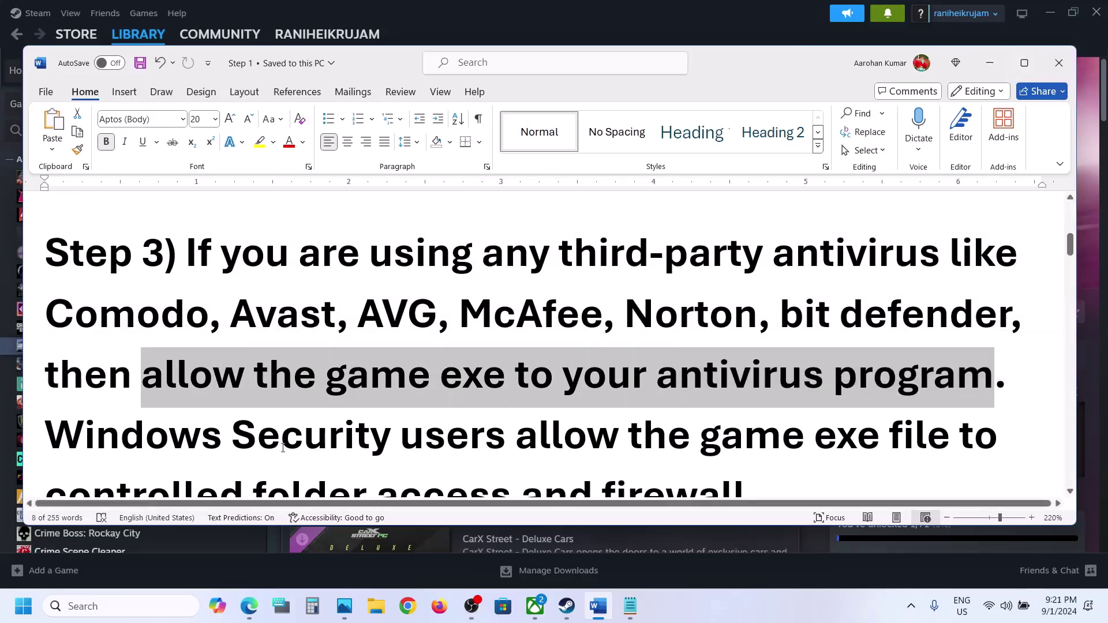
left_click_drag(283, 448, 46, 439)
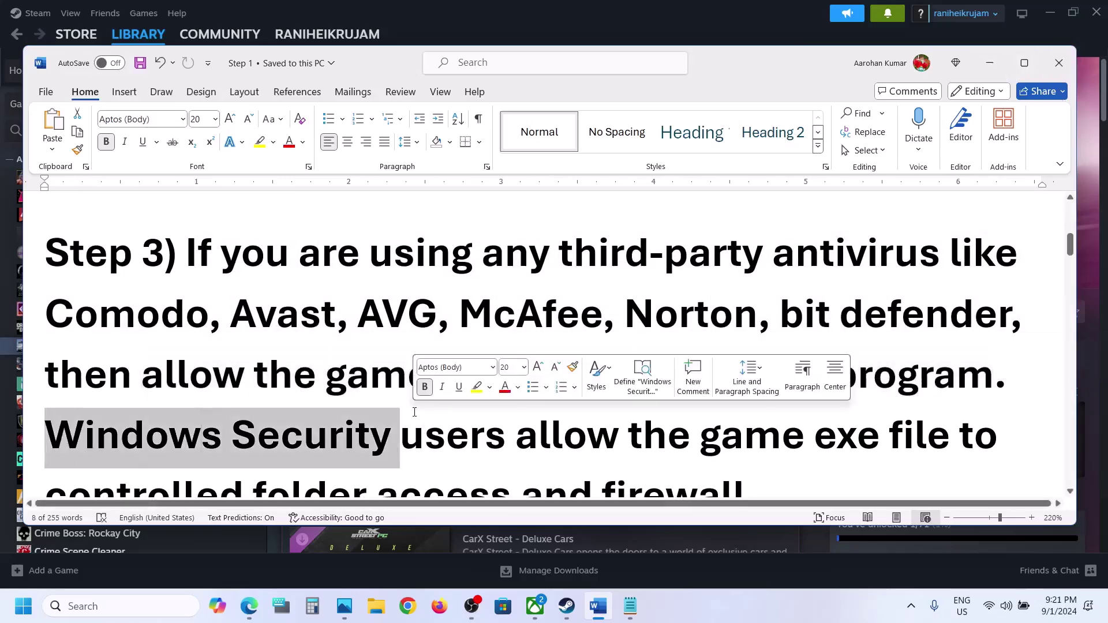
left_click(1014, 65)
Open Windows Security's Virus & threat protection page from the Privacy & security section of Windows Settings
key("super+i")
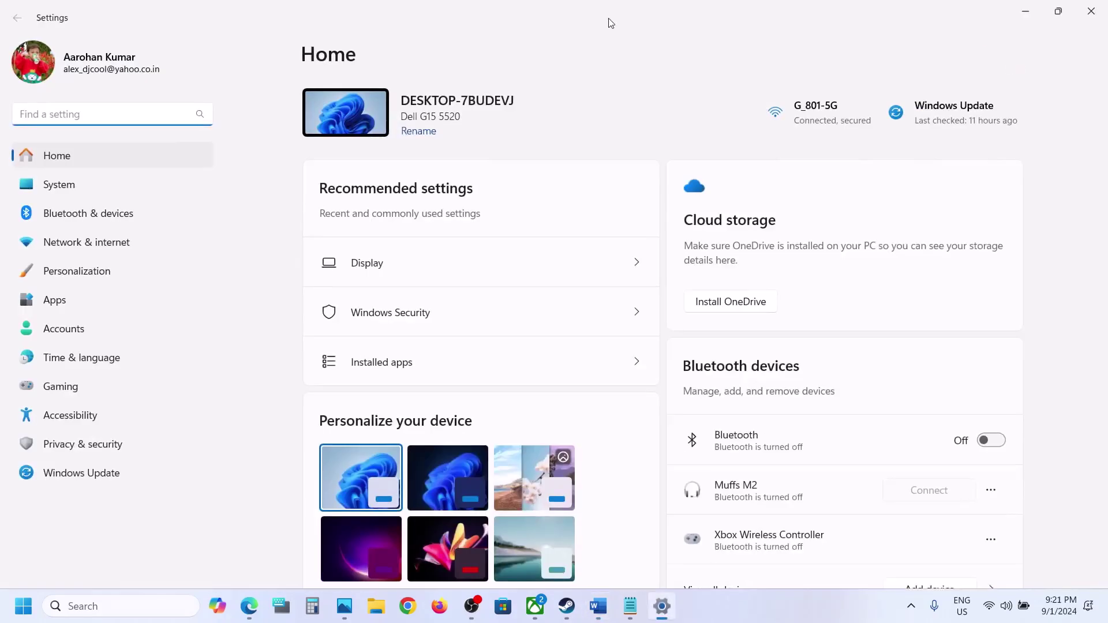
left_click(93, 445)
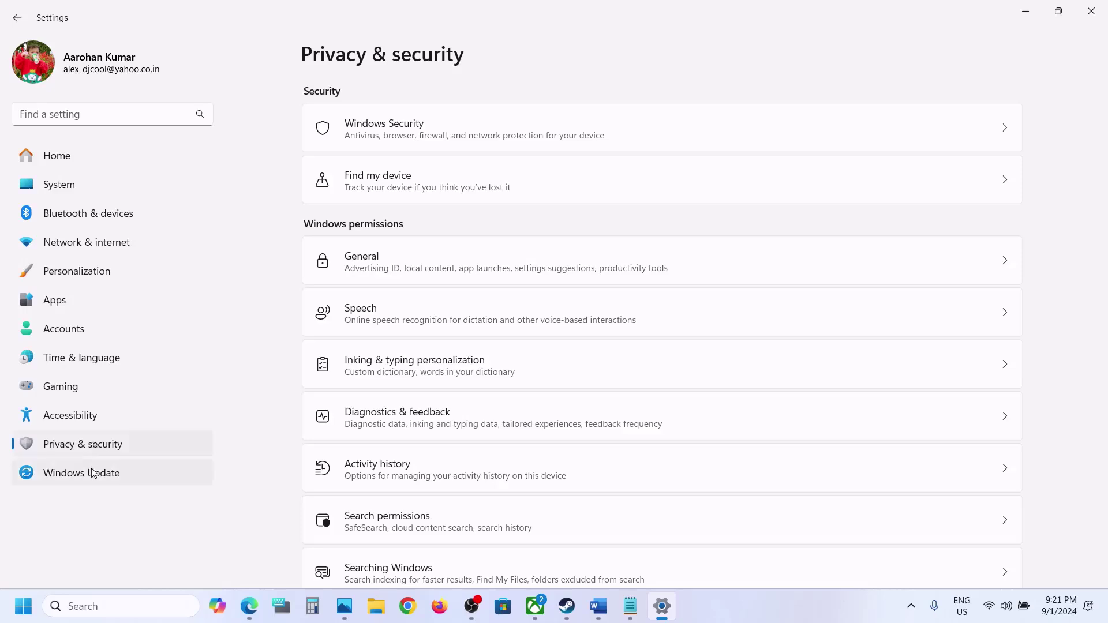
left_click(420, 128)
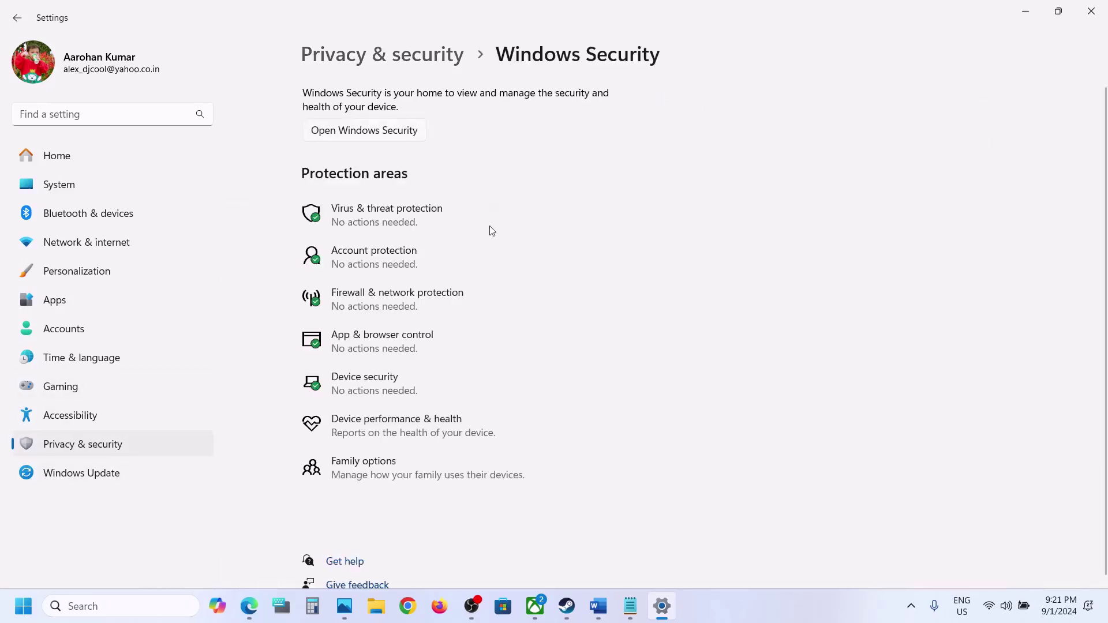
left_click(415, 230)
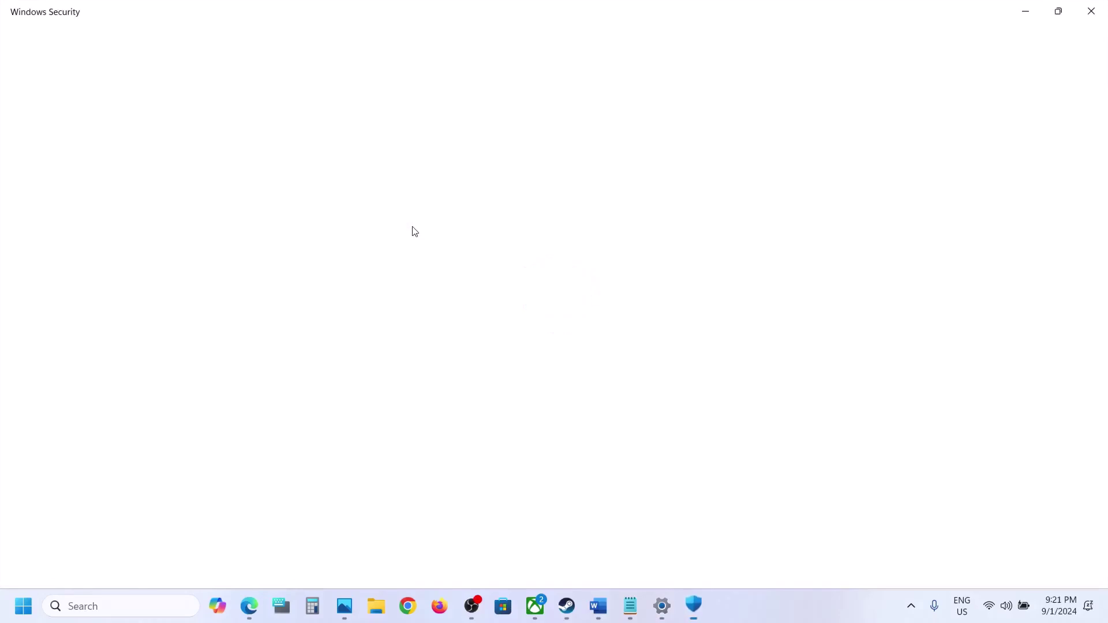
Go to Ransomware protection and open the list of apps allowed through Controlled folder access
scroll(414, 233, "down", 4)
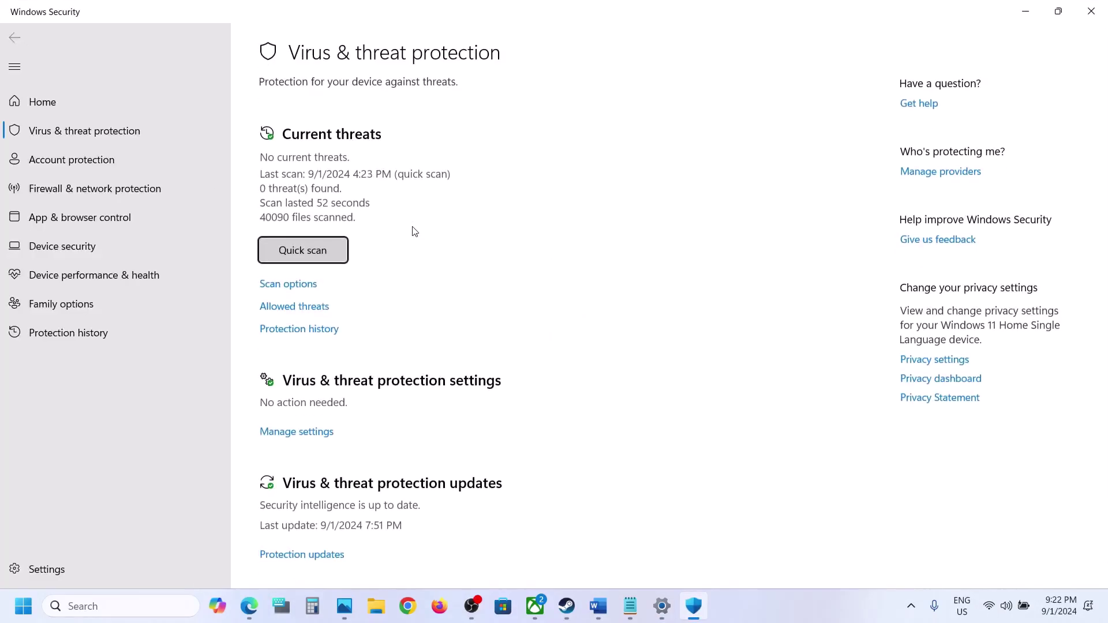
left_click(347, 536)
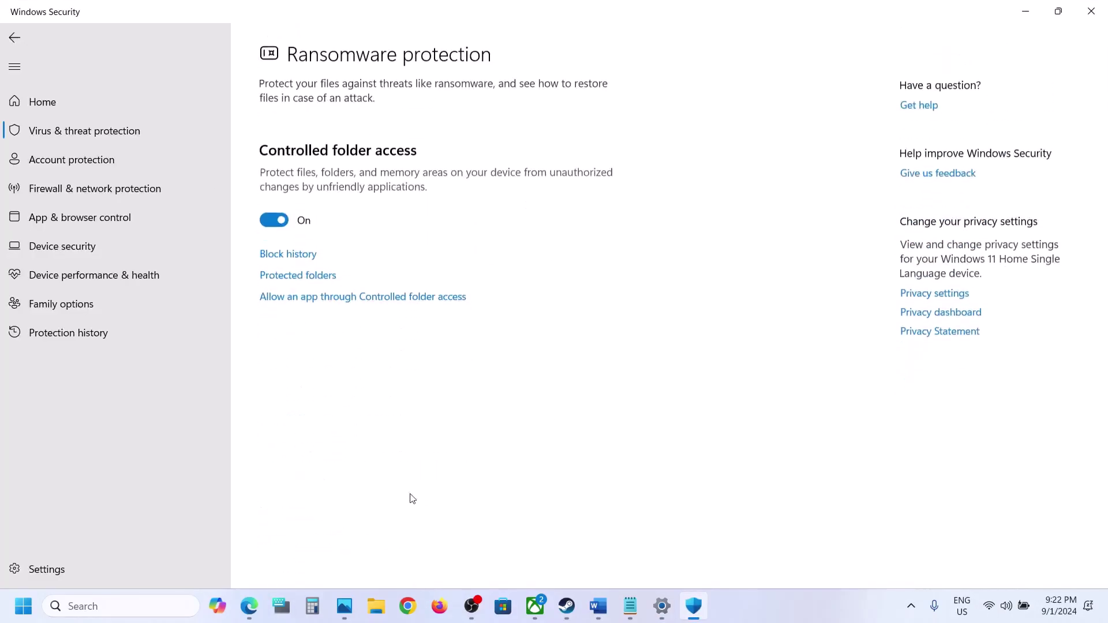
left_click(358, 296)
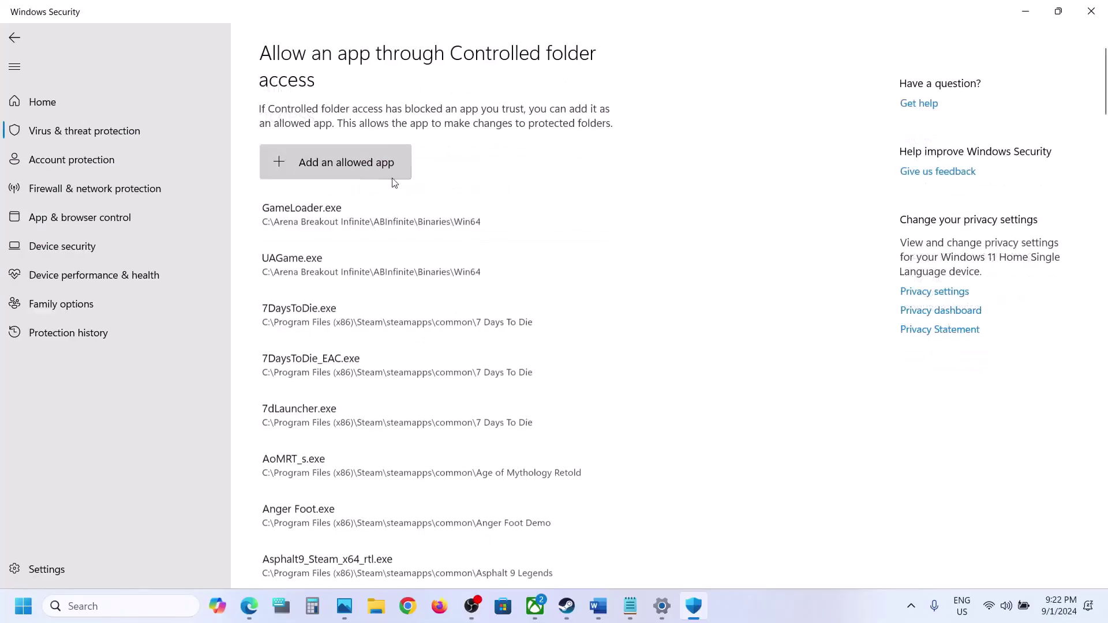
Start adding an allowed app to Controlled folder access and browse to the Steam folder in C:\Program Files (x86)
left_click(366, 168)
left_click(341, 219)
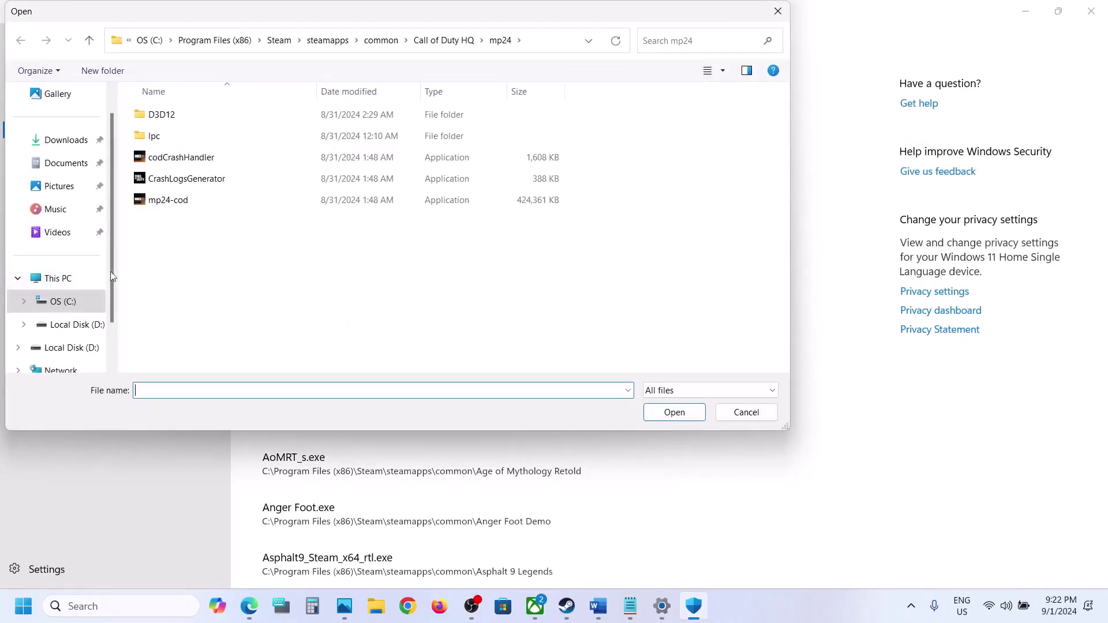
left_click(57, 278)
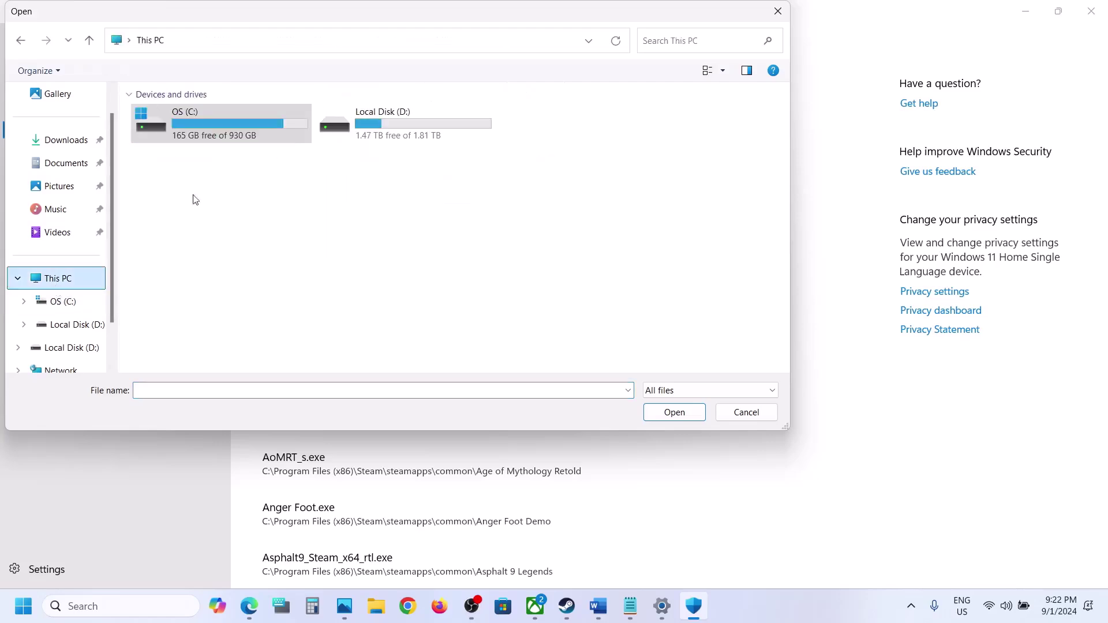
double_click(240, 119)
scroll(242, 121, "down", 2)
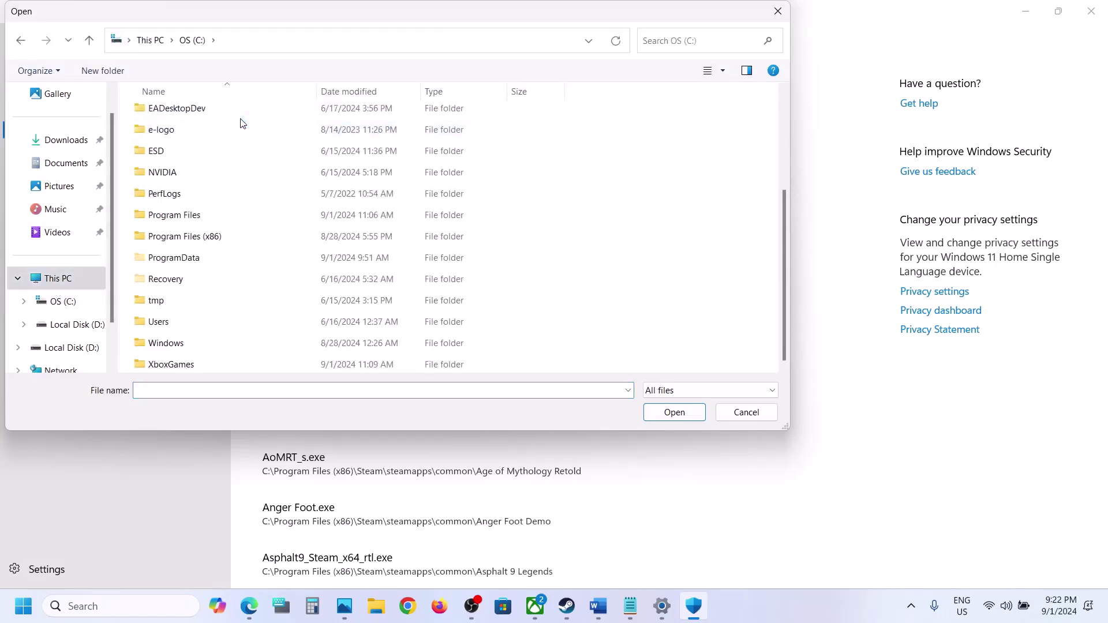
double_click(206, 236)
scroll(204, 234, "down", 5)
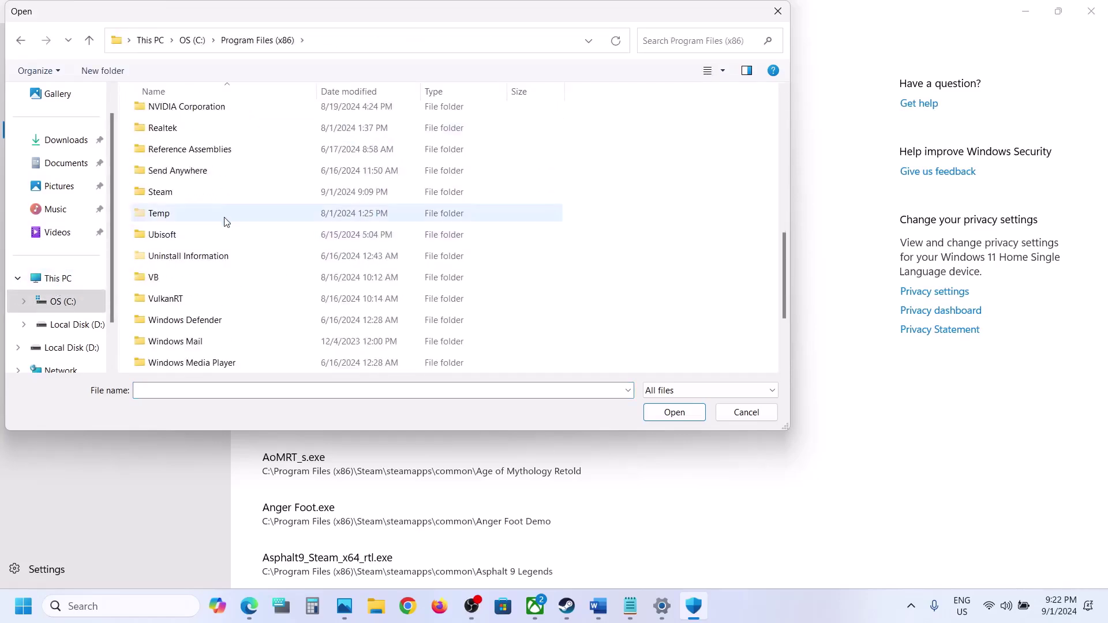
double_click(198, 200)
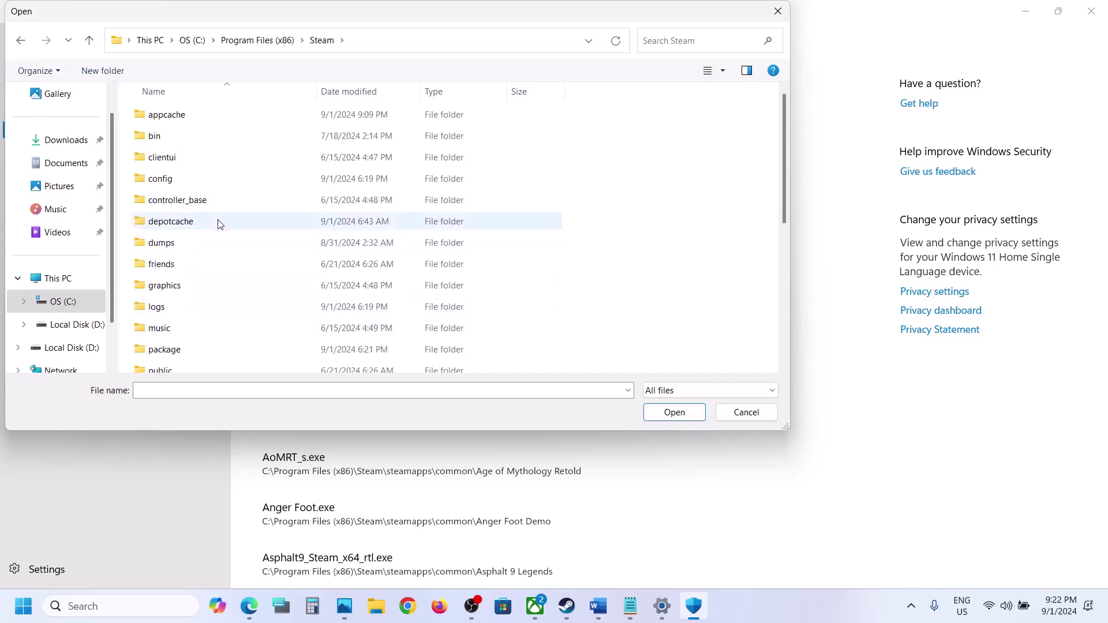
Add the CarX Street application from steamapps\common\CarX Street to the apps allowed through Controlled folder access
scroll(218, 223, "down", 1)
scroll(176, 304, "down", 2)
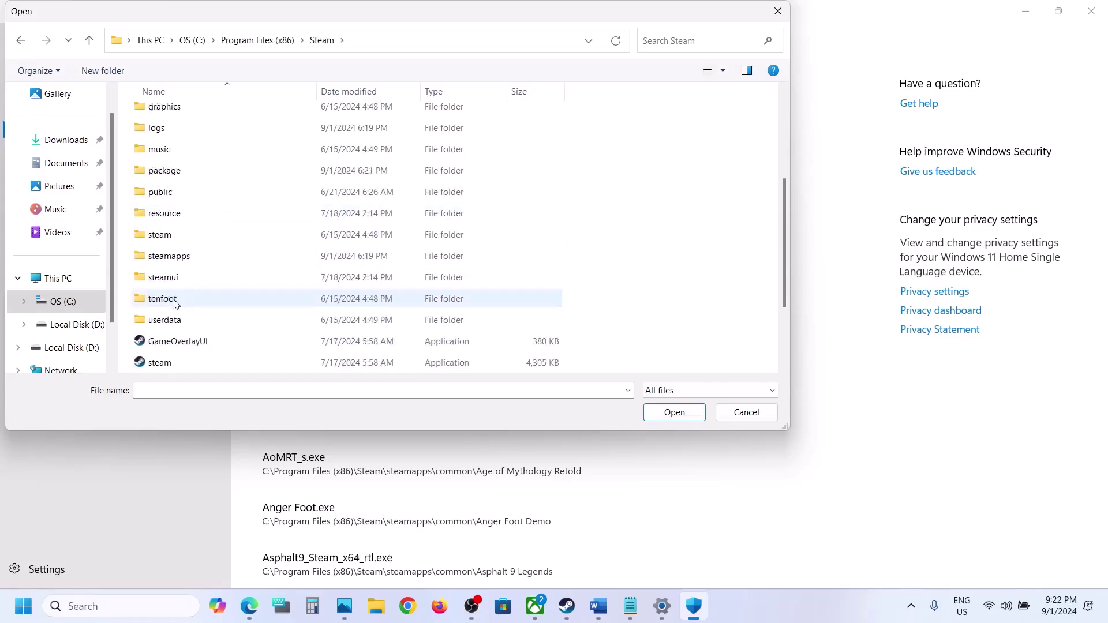
double_click(193, 260)
double_click(195, 120)
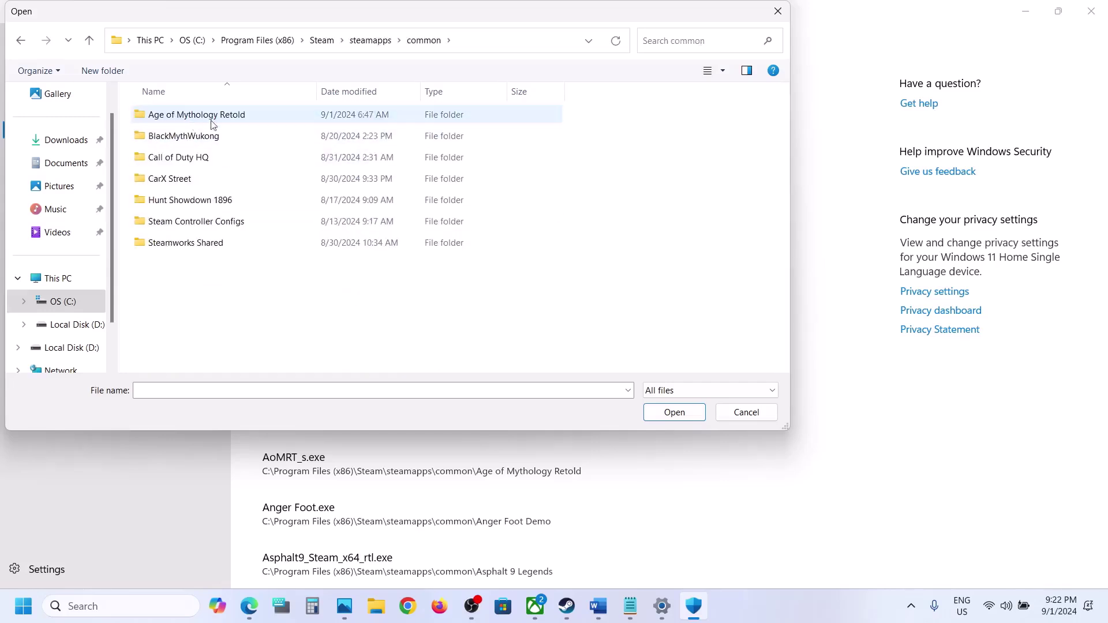
double_click(169, 181)
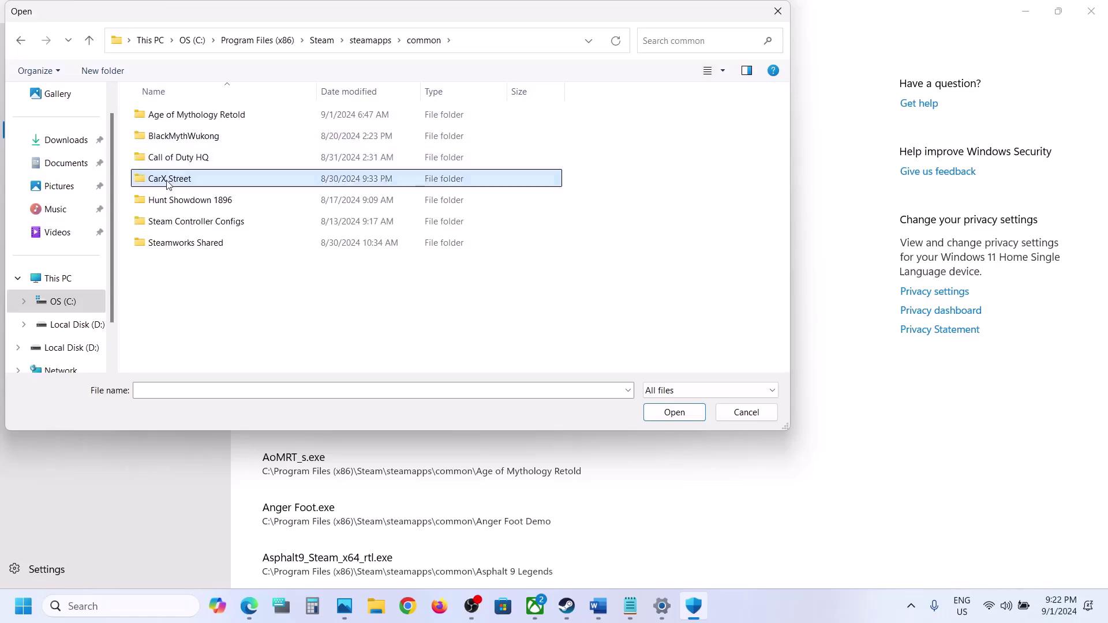
left_click(171, 137)
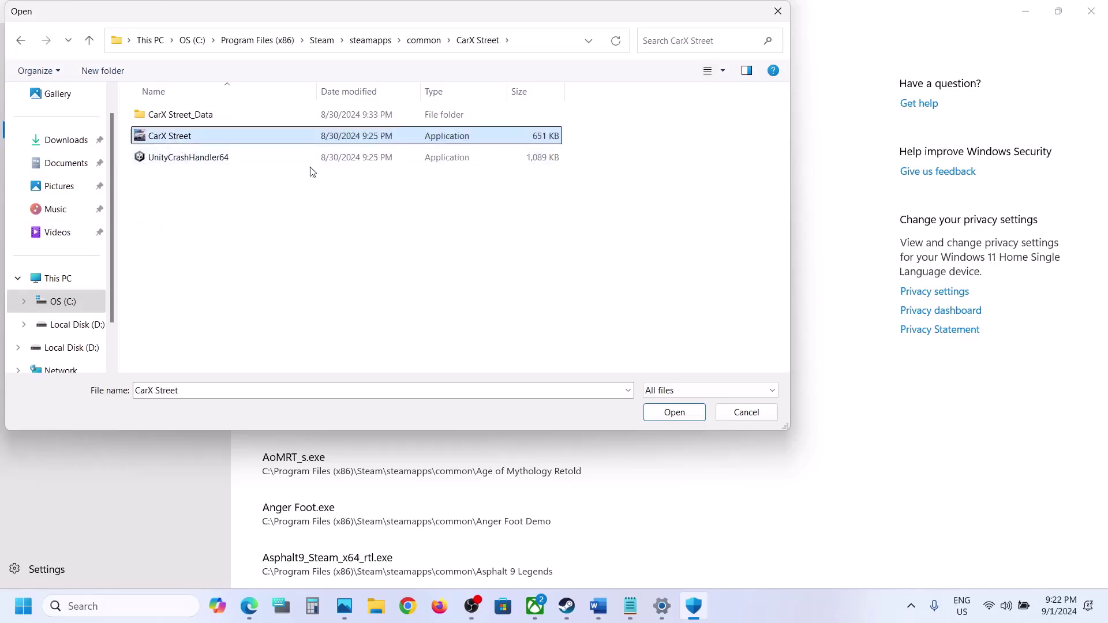
left_click(664, 413)
Open Control Panel and go to the list of apps allowed through Windows Defender Firewall under System and Security
left_click(73, 606)
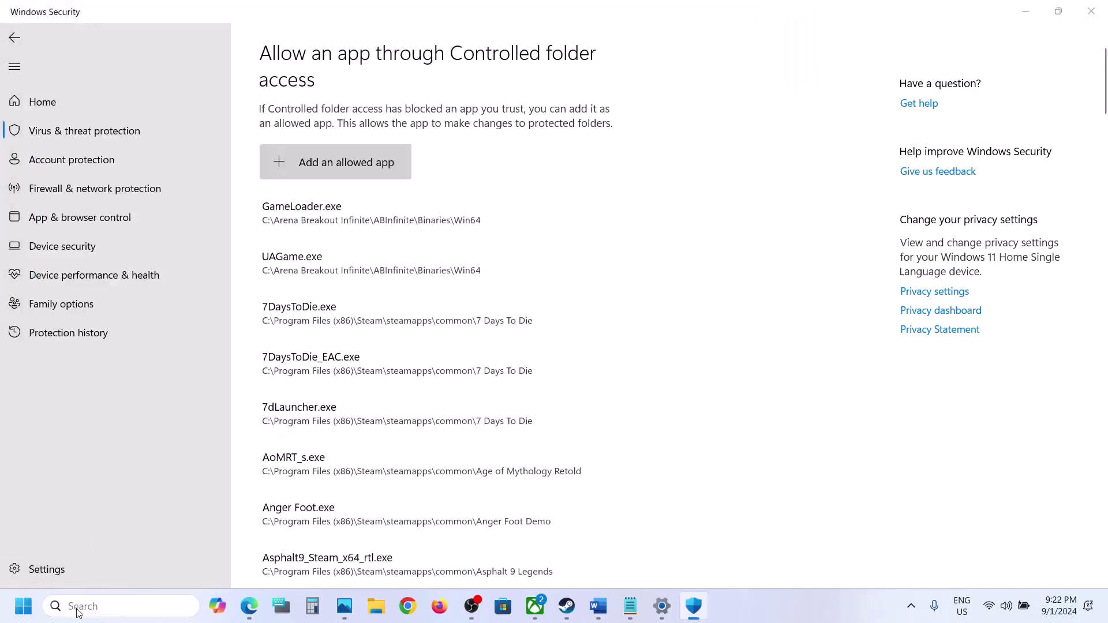
type("control")
key("Return")
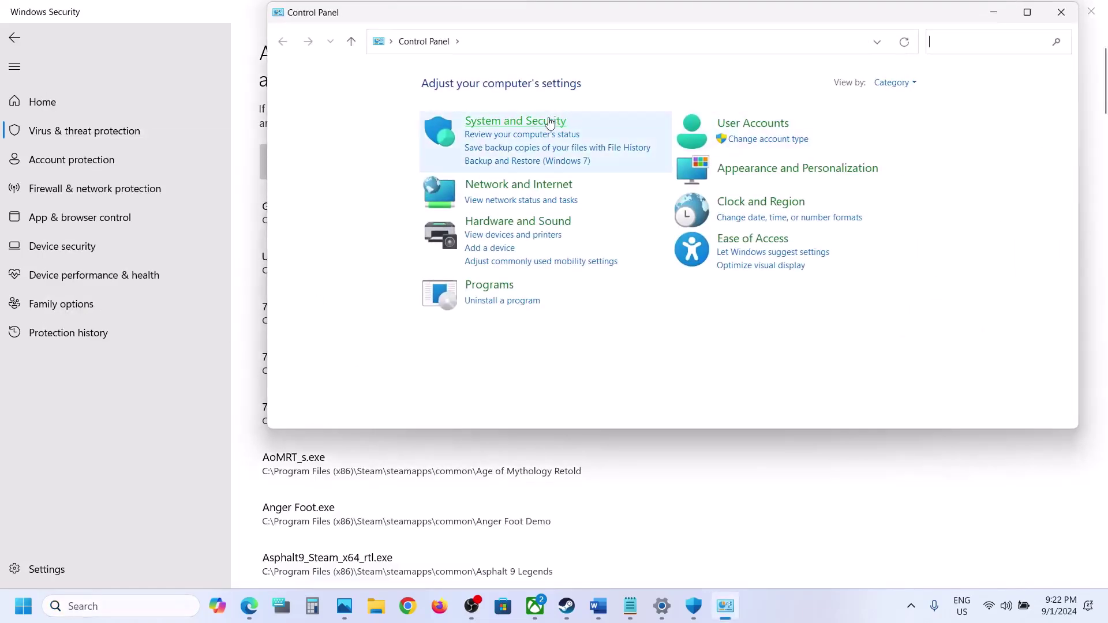
left_click(549, 120)
left_click(543, 133)
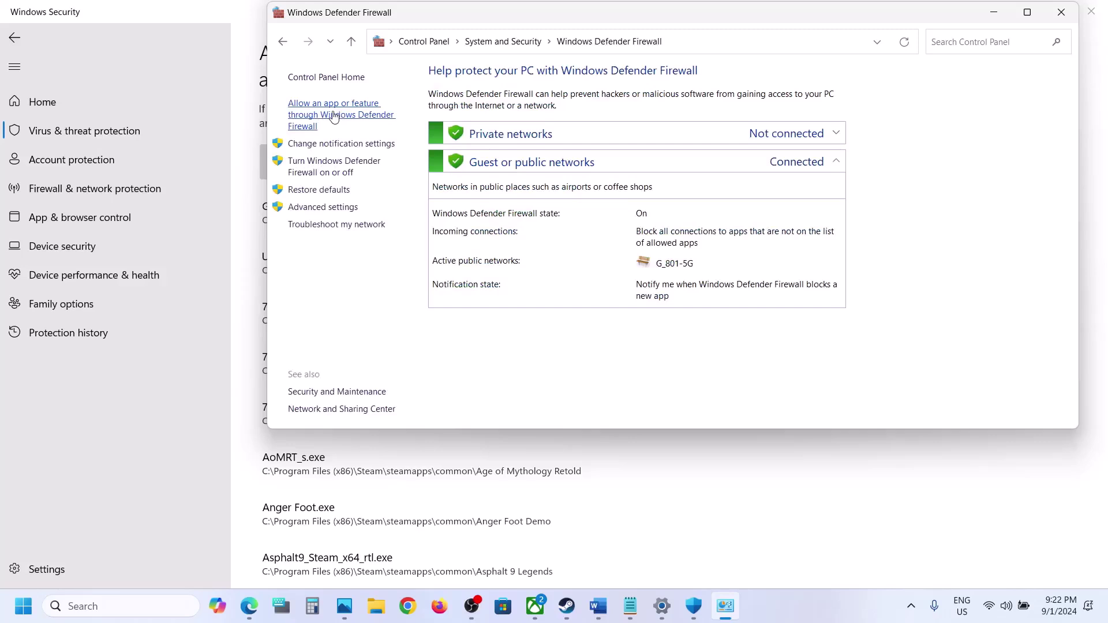
left_click(334, 116)
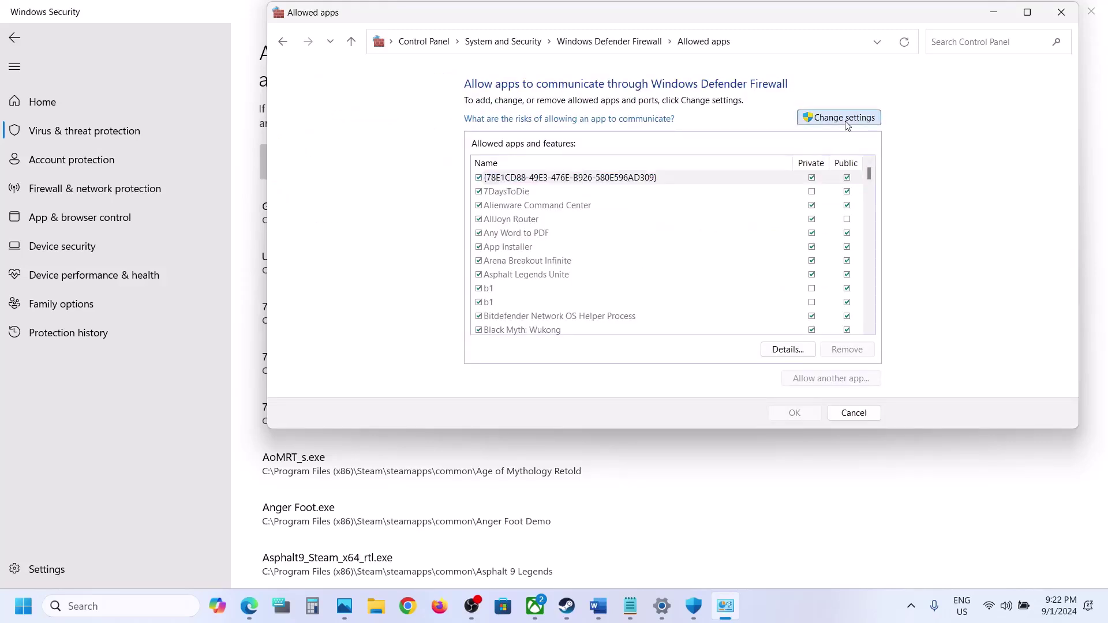
Try to add the CarX Street application from Steam's common\CarX Street folder to the apps allowed through Windows Defender Firewall
left_click(844, 118)
left_click(854, 381)
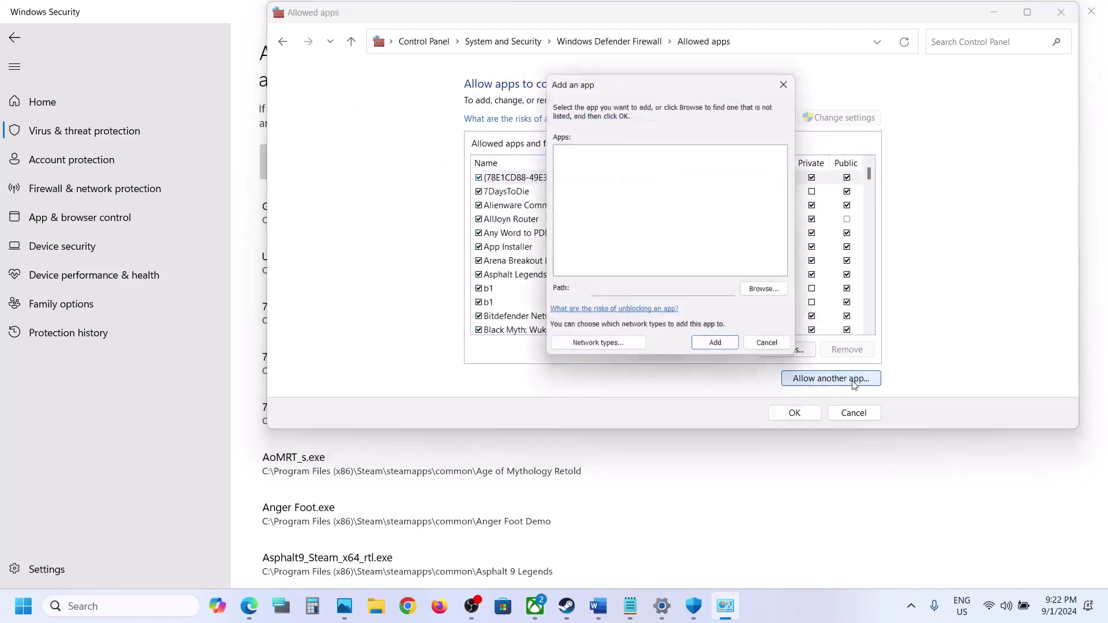
left_click(770, 295)
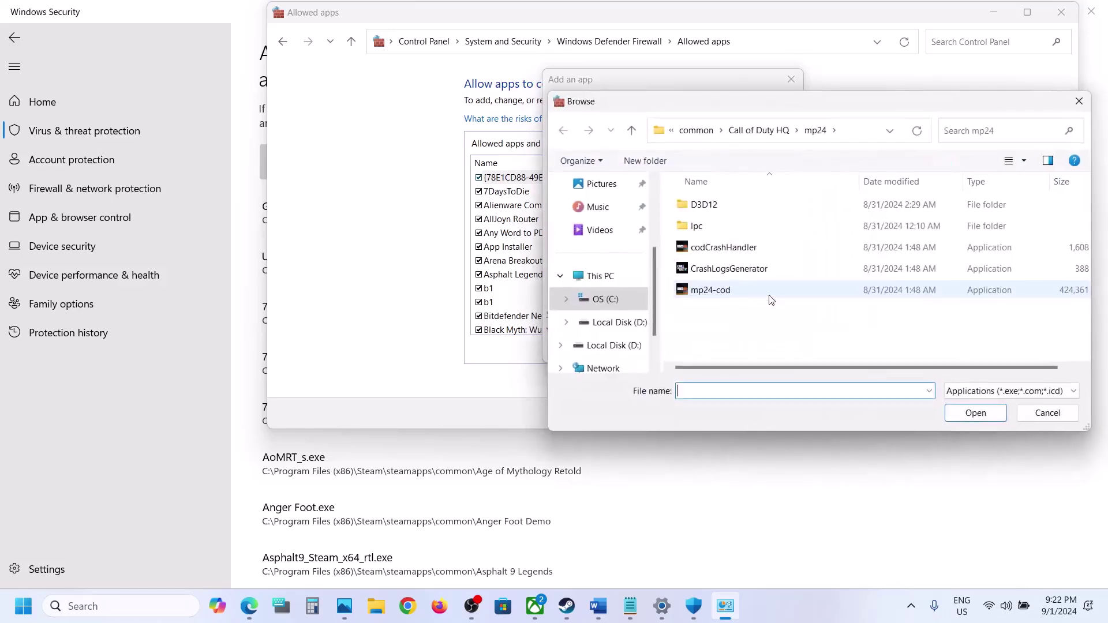
left_click(697, 131)
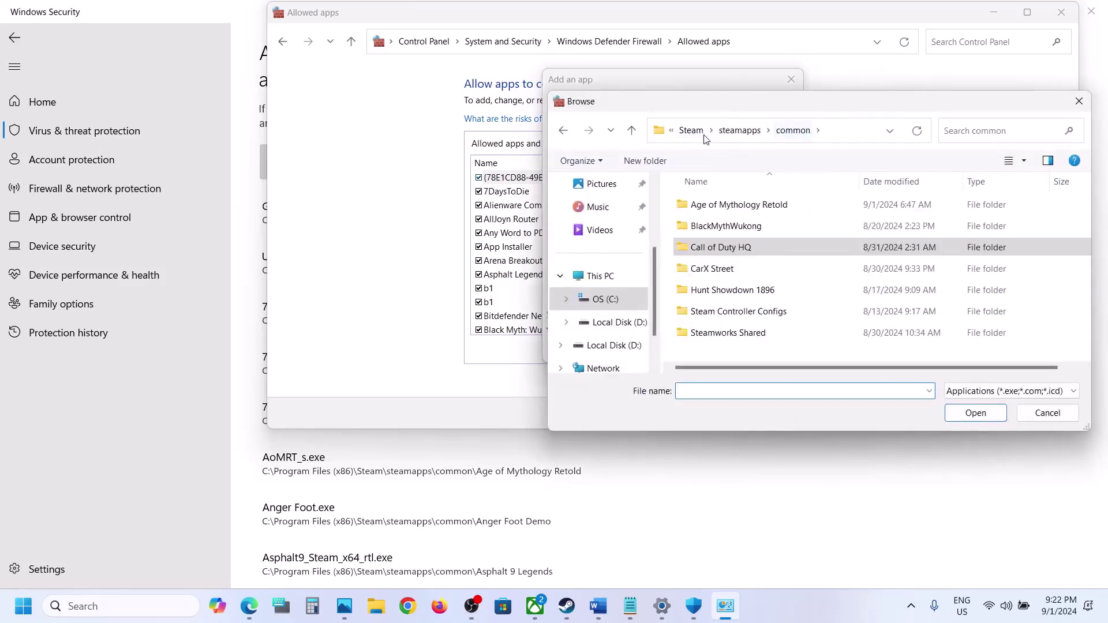
double_click(712, 268)
left_click(701, 225)
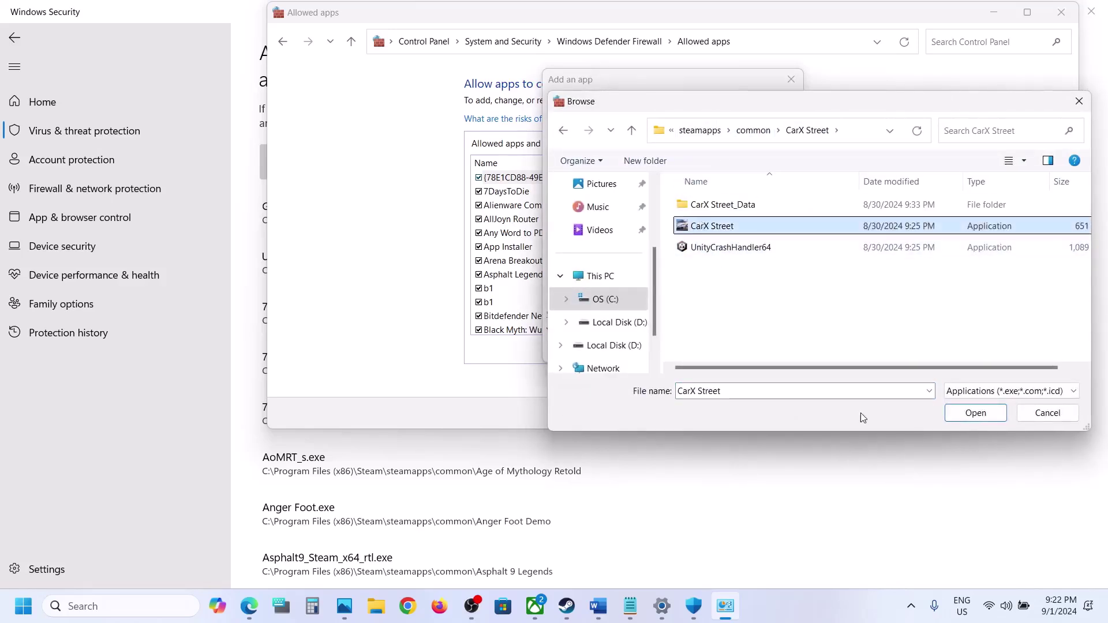
left_click(976, 413)
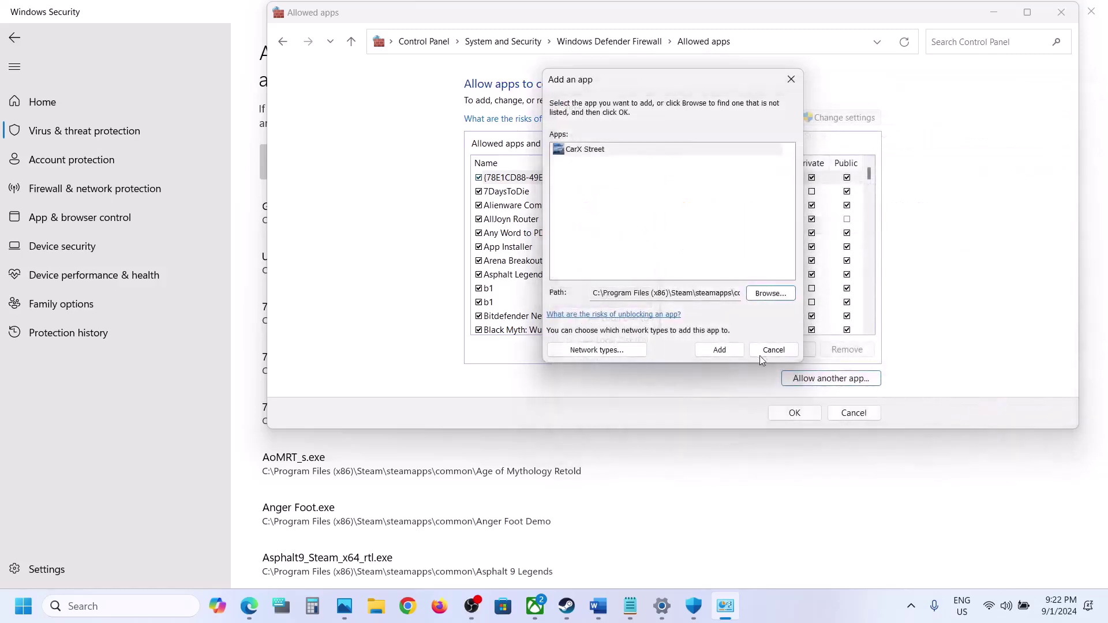
left_click(733, 353)
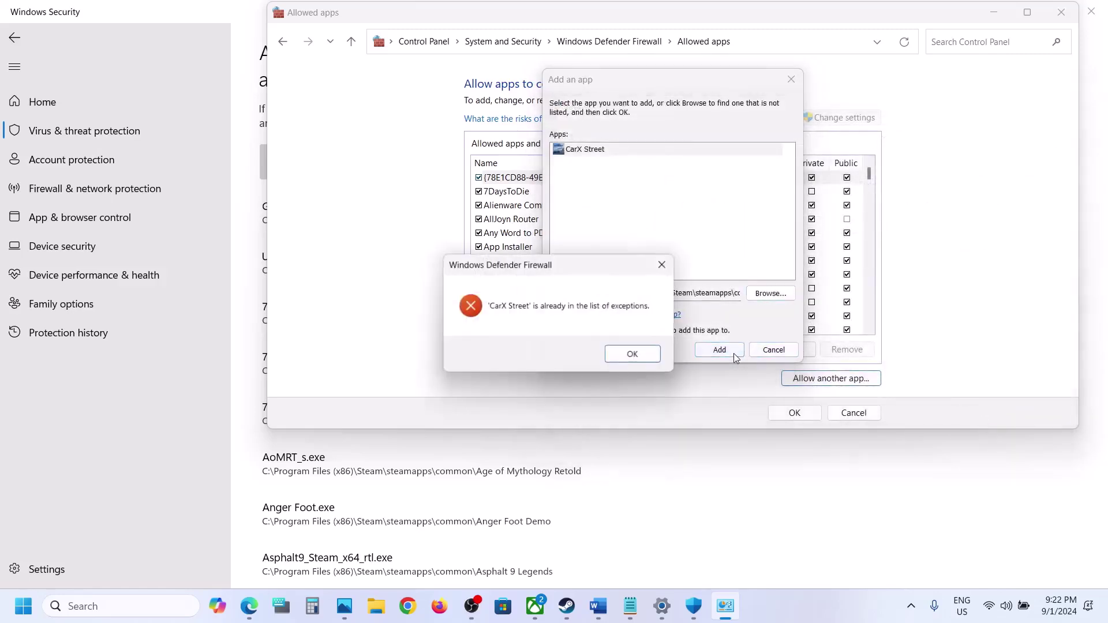
left_click(632, 356)
left_click(789, 80)
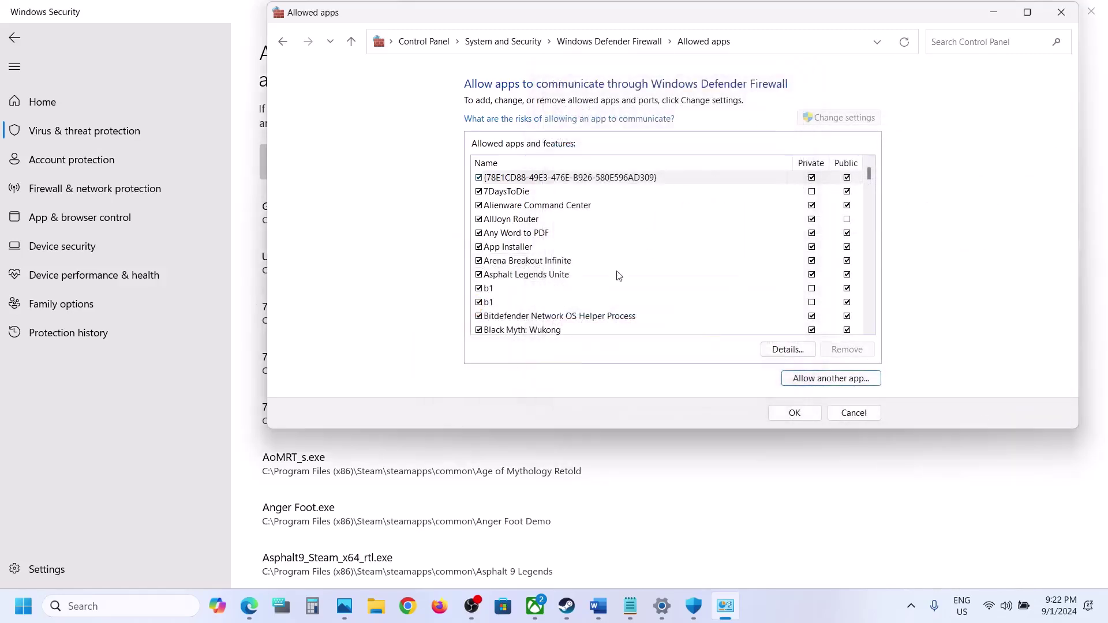
Find the CarX Street entry in the firewall's allowed apps list and check its Private and Public permissions
left_click(617, 275)
key("c")
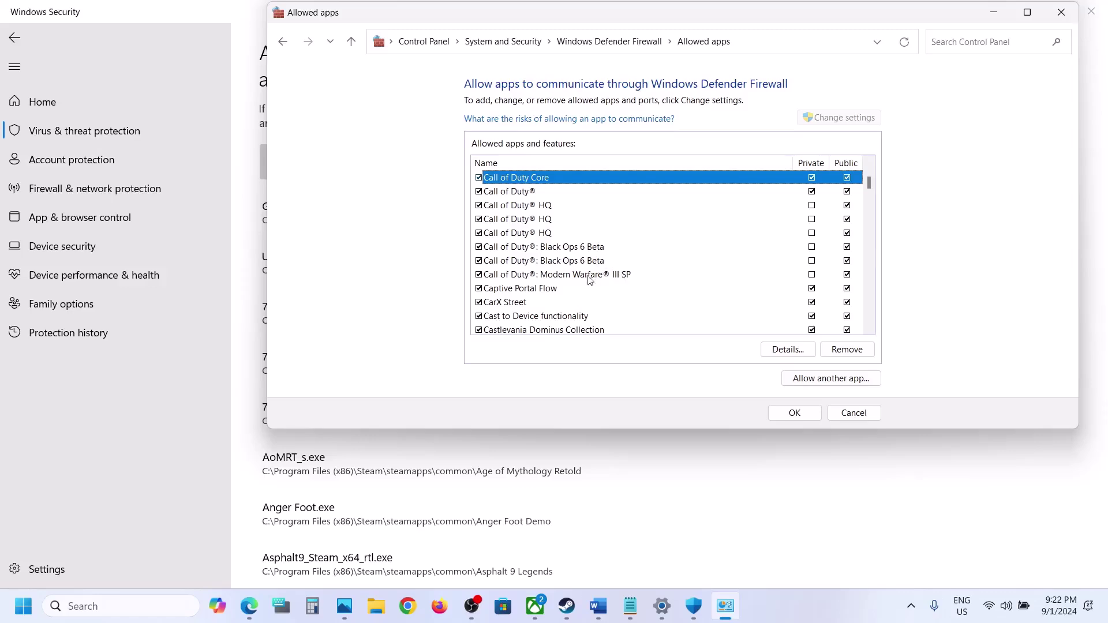
left_click(534, 301)
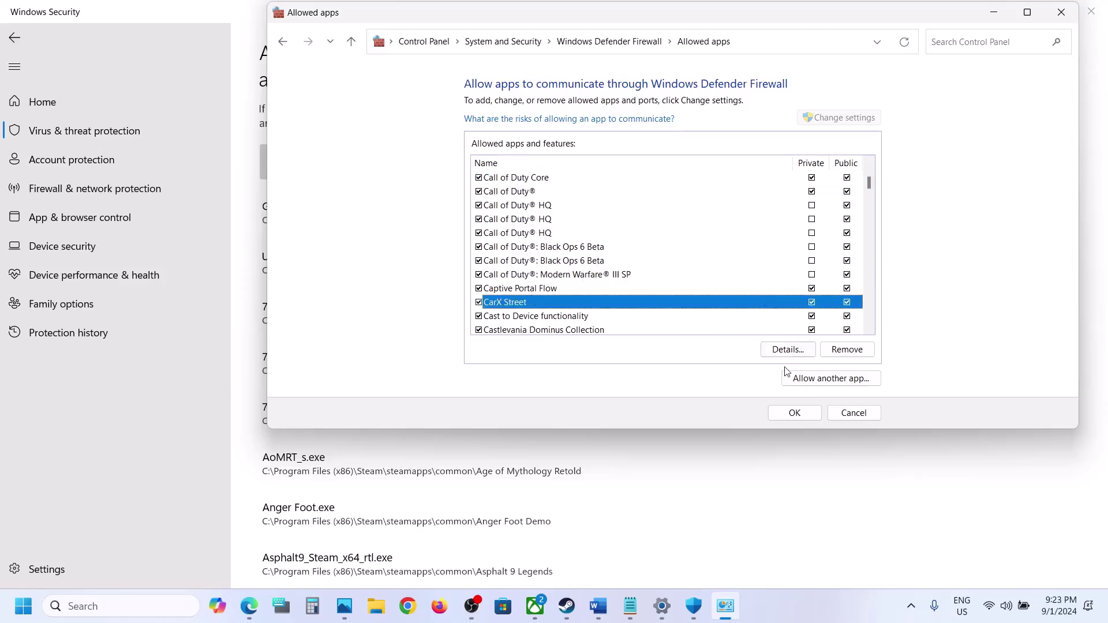
Close the firewall's Allowed apps window, Windows Security and Windows Settings to return to the Word document
left_click(1061, 12)
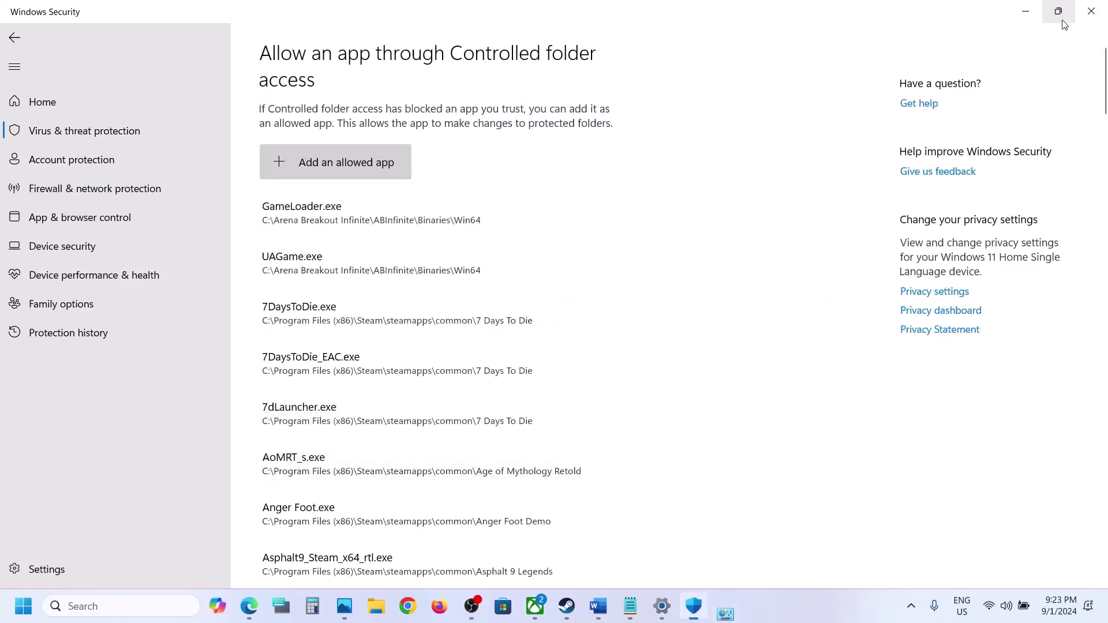
left_click(1091, 12)
left_click(1093, 16)
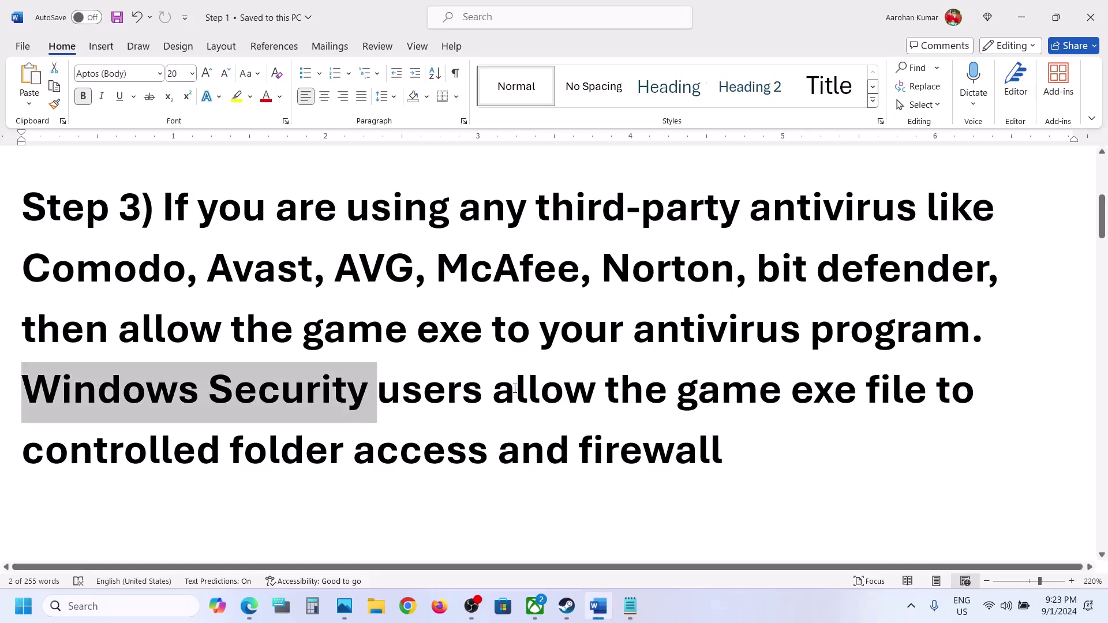
Read Step 4 on a clean graphics card driver installation, highlighting its instruction and the NVIDIA and AMD website addresses
scroll(515, 387, "down", 3)
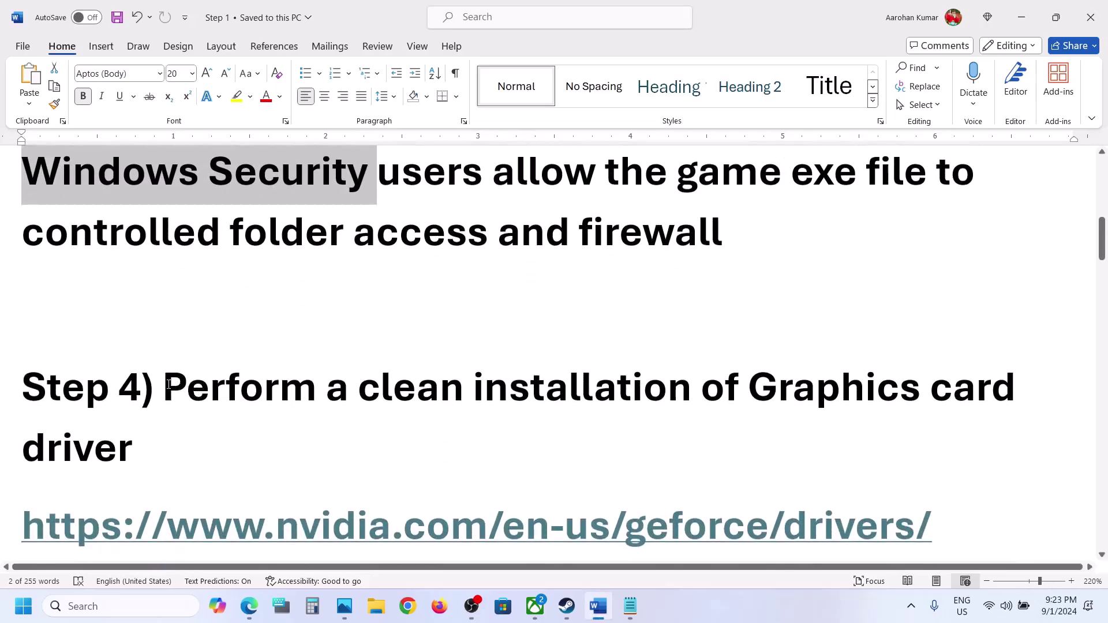
left_click_drag(165, 386, 269, 452)
scroll(269, 452, "down", 2)
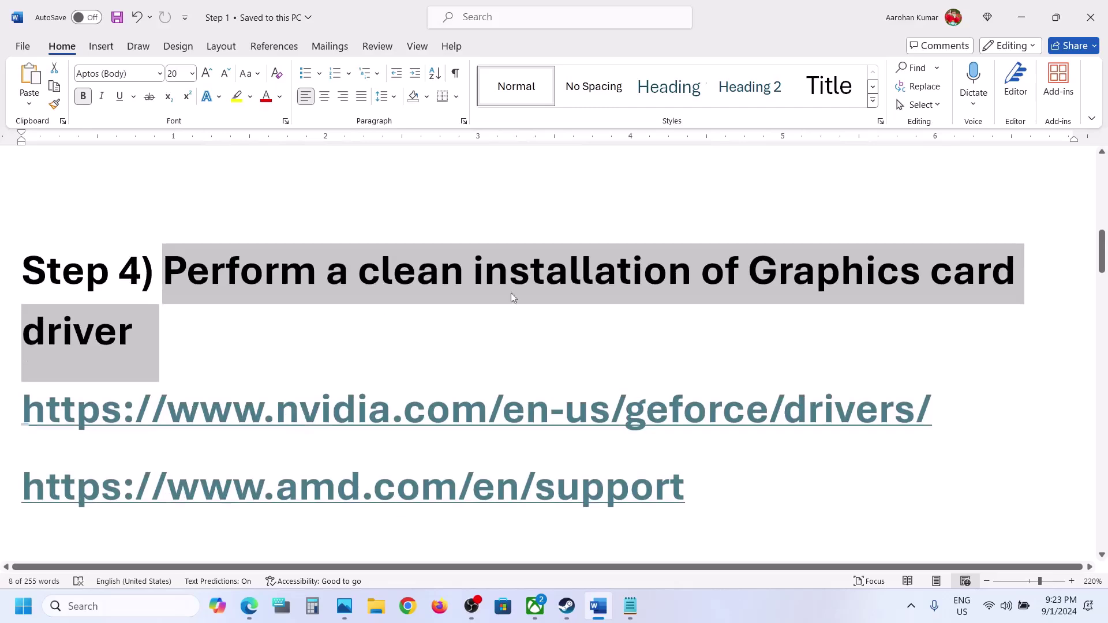
left_click(370, 272)
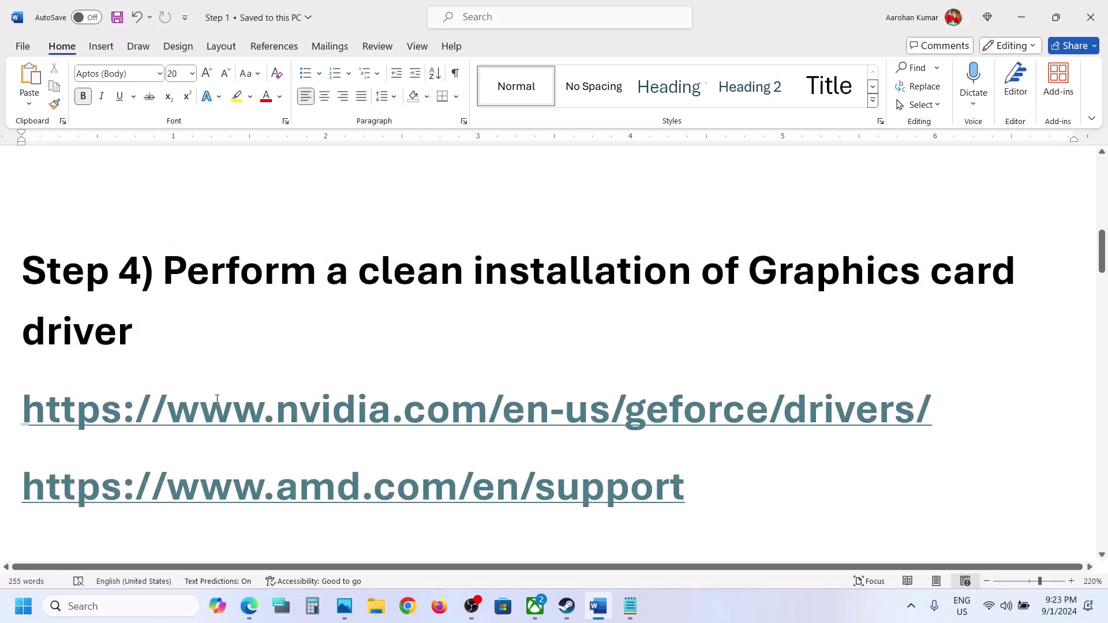
left_click_drag(217, 398, 512, 412)
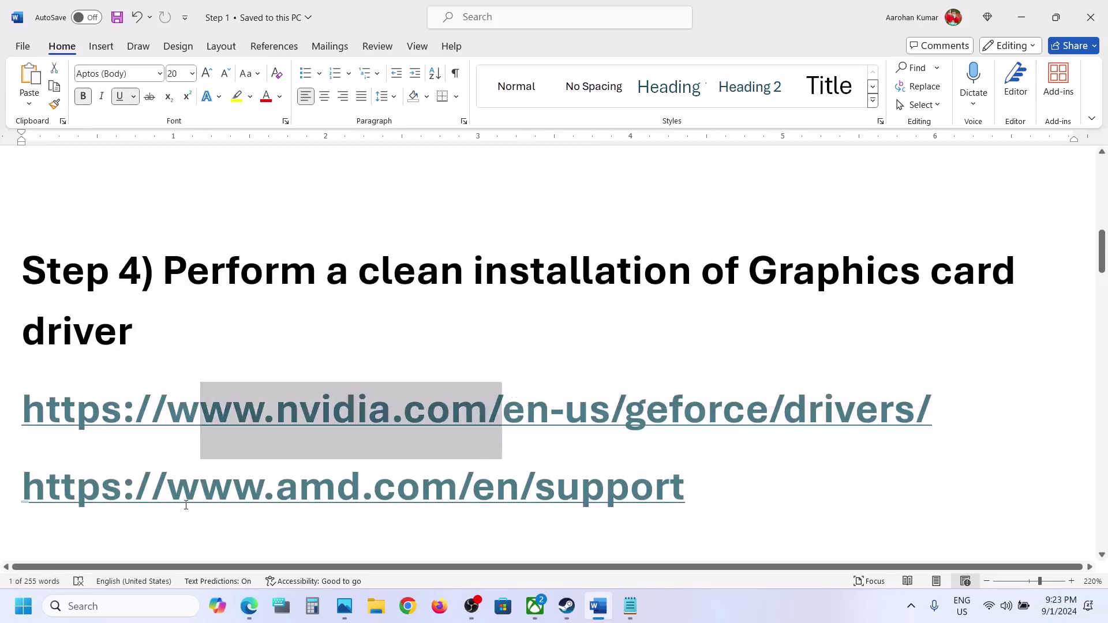
left_click_drag(180, 496, 470, 495)
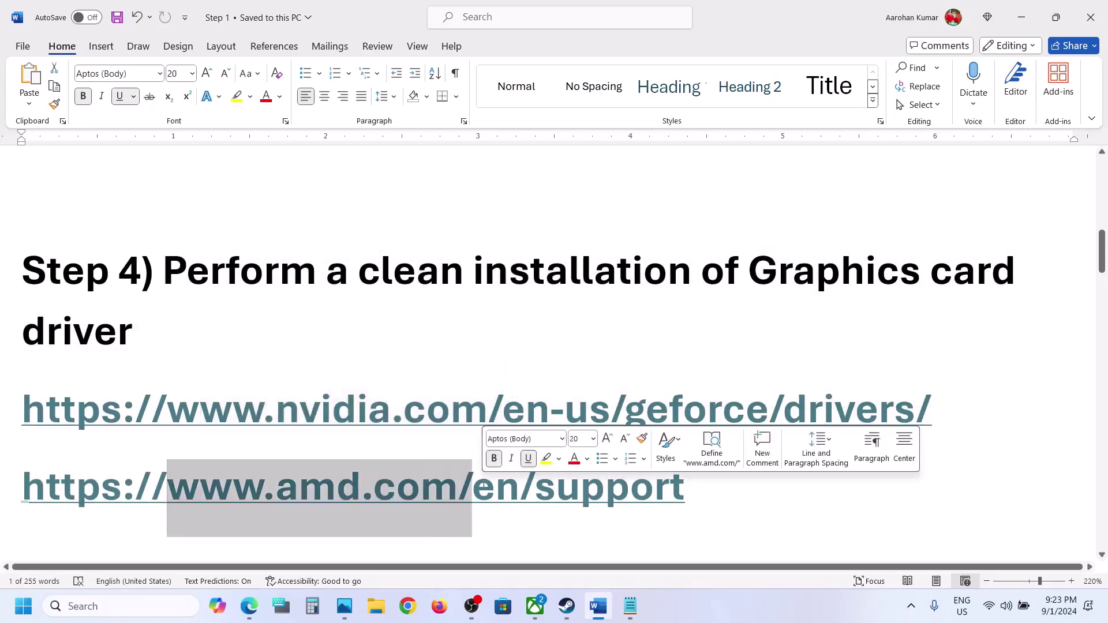
Switch to NVIDIA's drivers page in Chrome and run a manual driver search for the GeForce RTX 3050 Laptop GPU on Windows 11
left_click(566, 606)
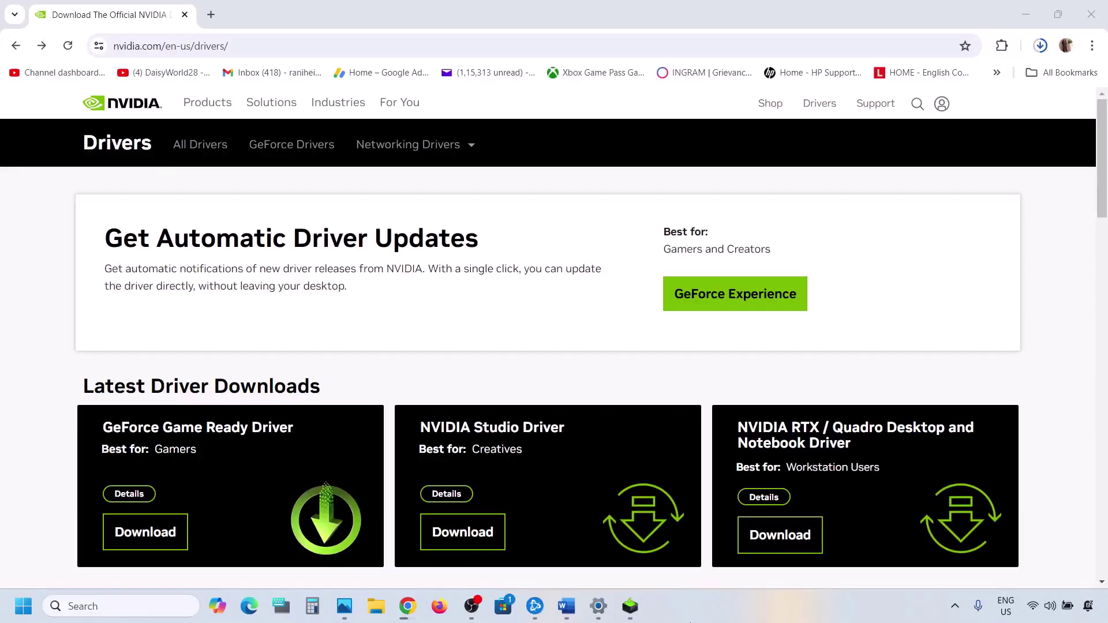
scroll(300, 445, "down", 6)
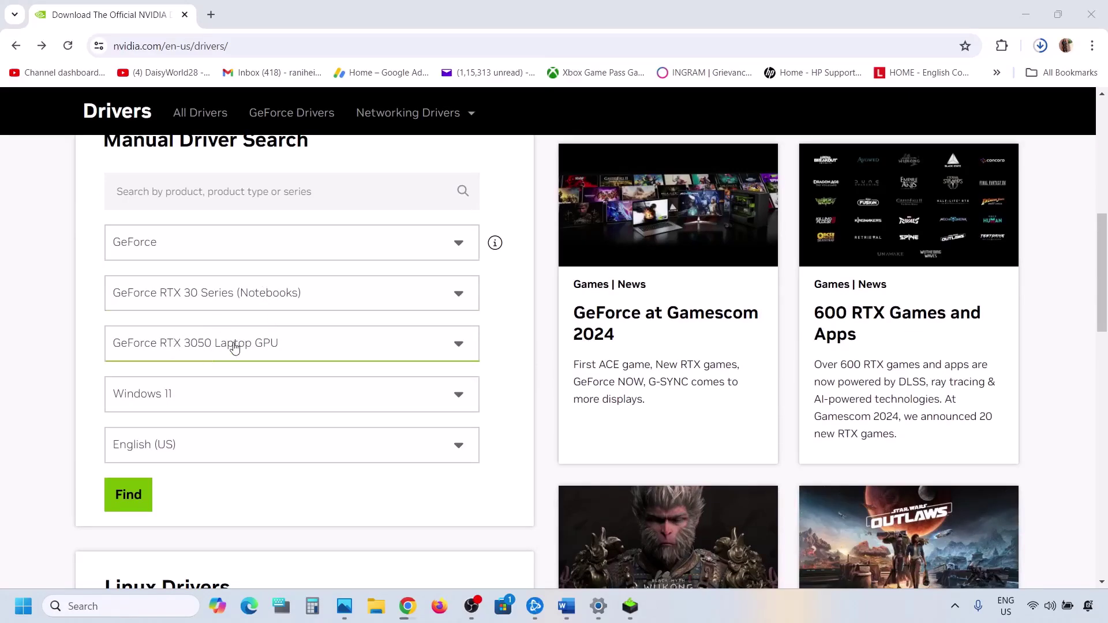
left_click(208, 310)
left_click(89, 317)
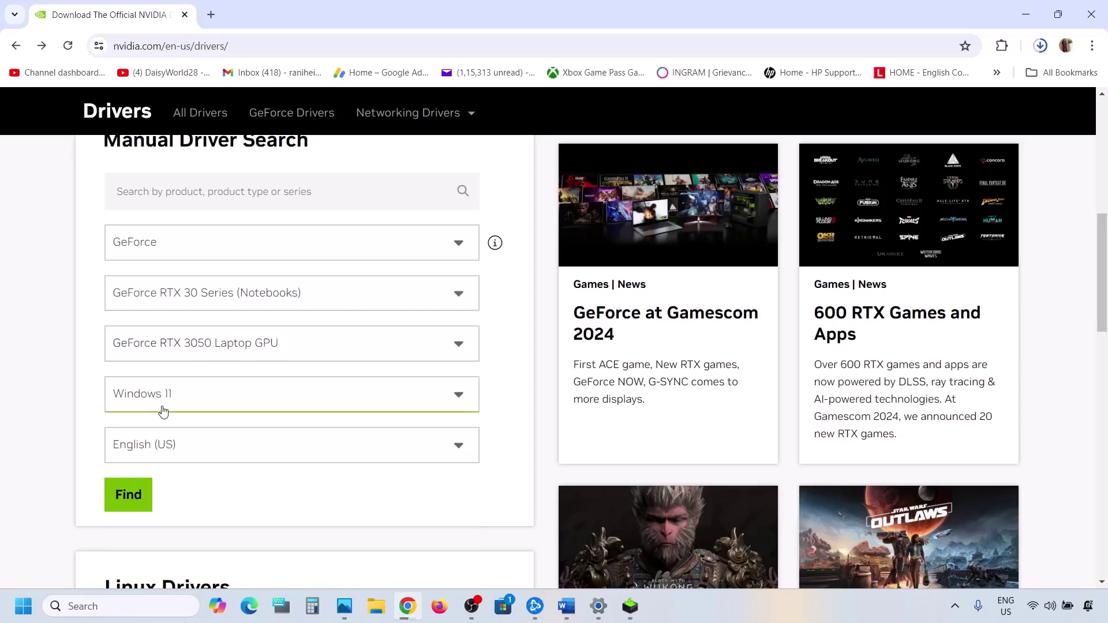
left_click(208, 391)
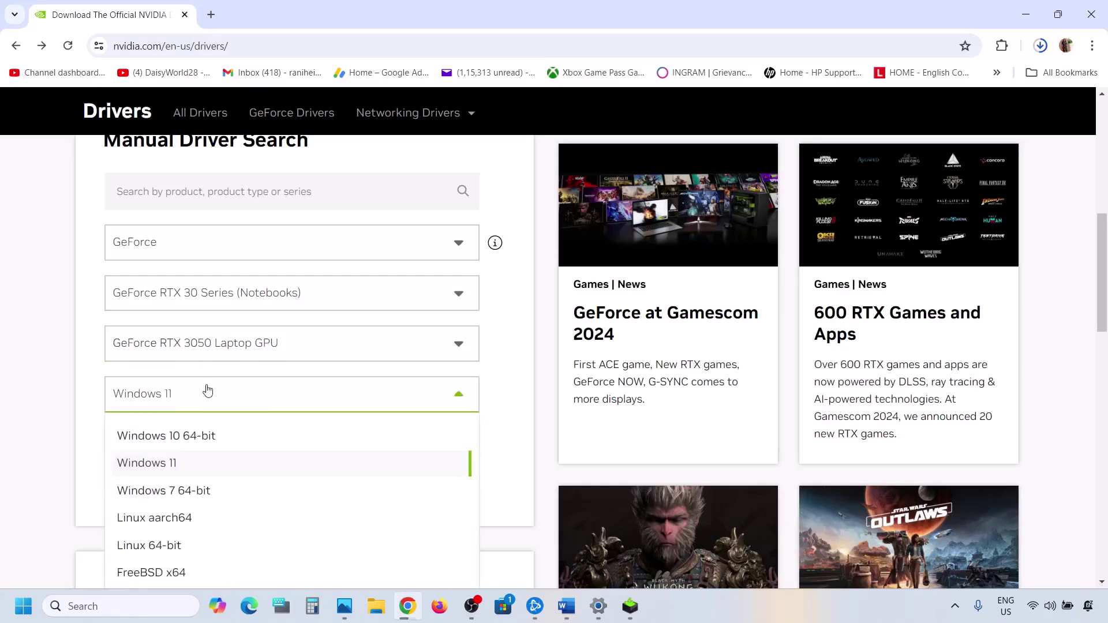
left_click(60, 376)
scroll(212, 413, "down", 1)
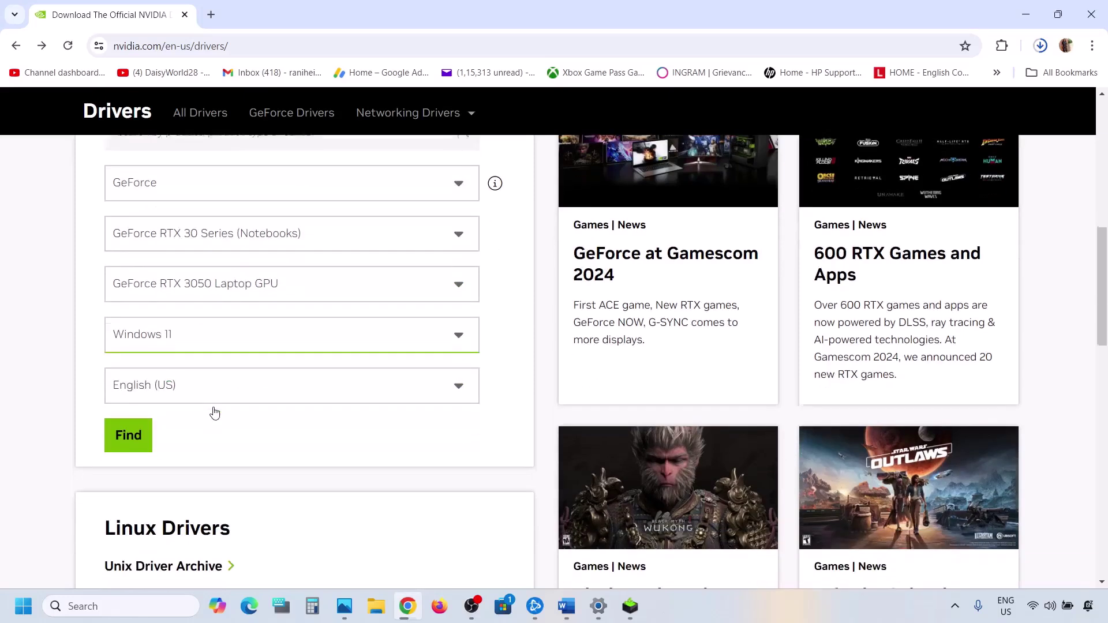
left_click(132, 435)
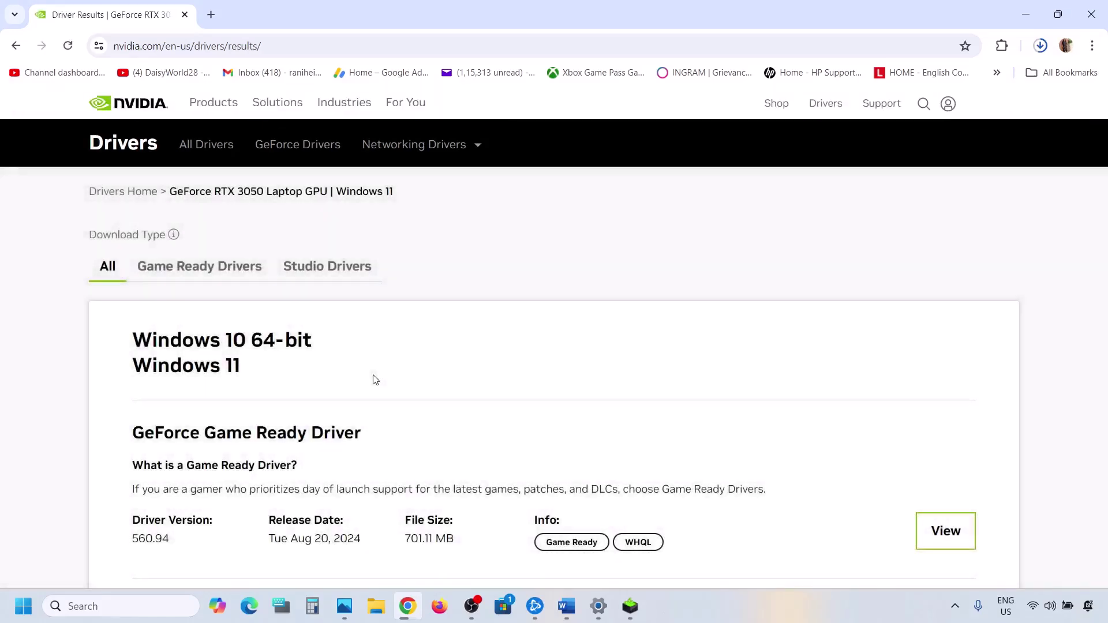
Highlight the GeForce Game Ready Driver's version in the results, open version 560.94's details and download it
scroll(375, 379, "down", 3)
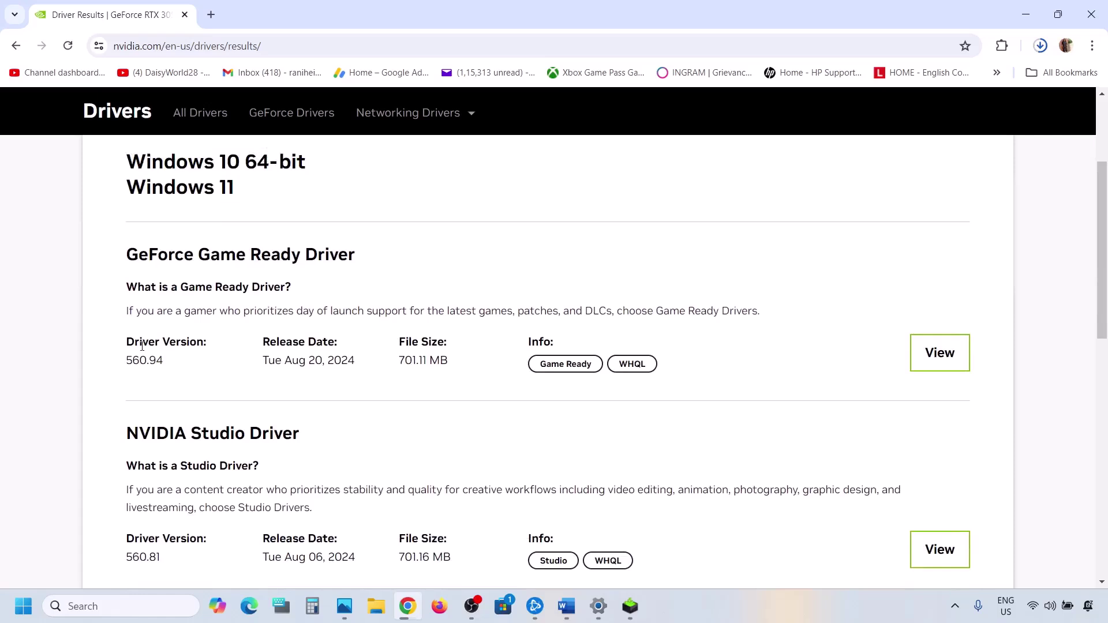
left_click_drag(134, 344, 202, 337)
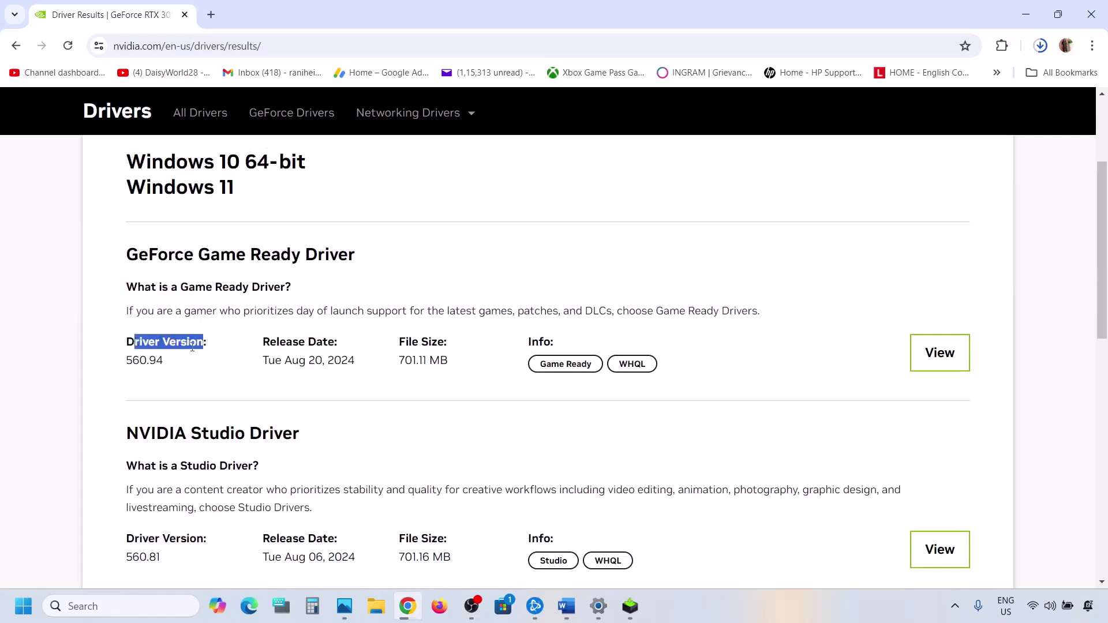
left_click_drag(131, 363, 148, 361)
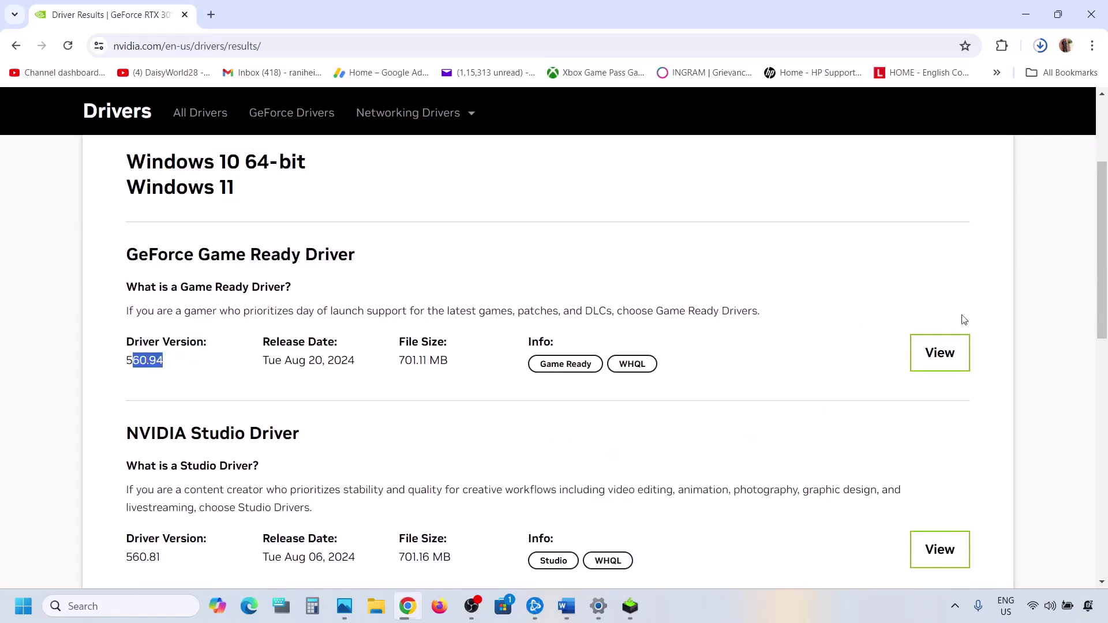
left_click(941, 353)
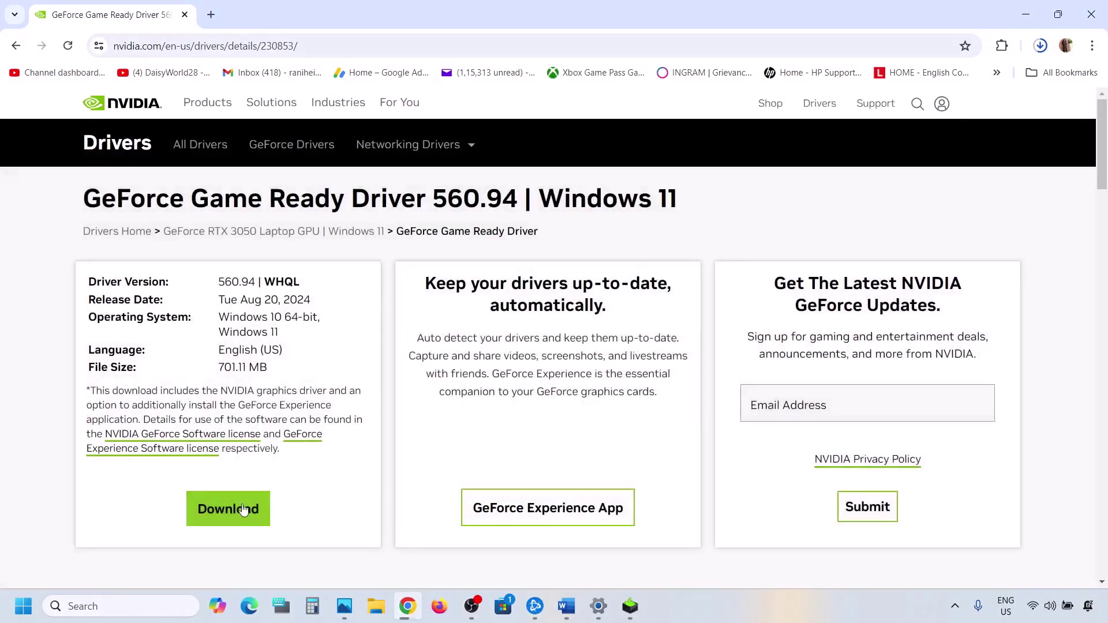
left_click(231, 508)
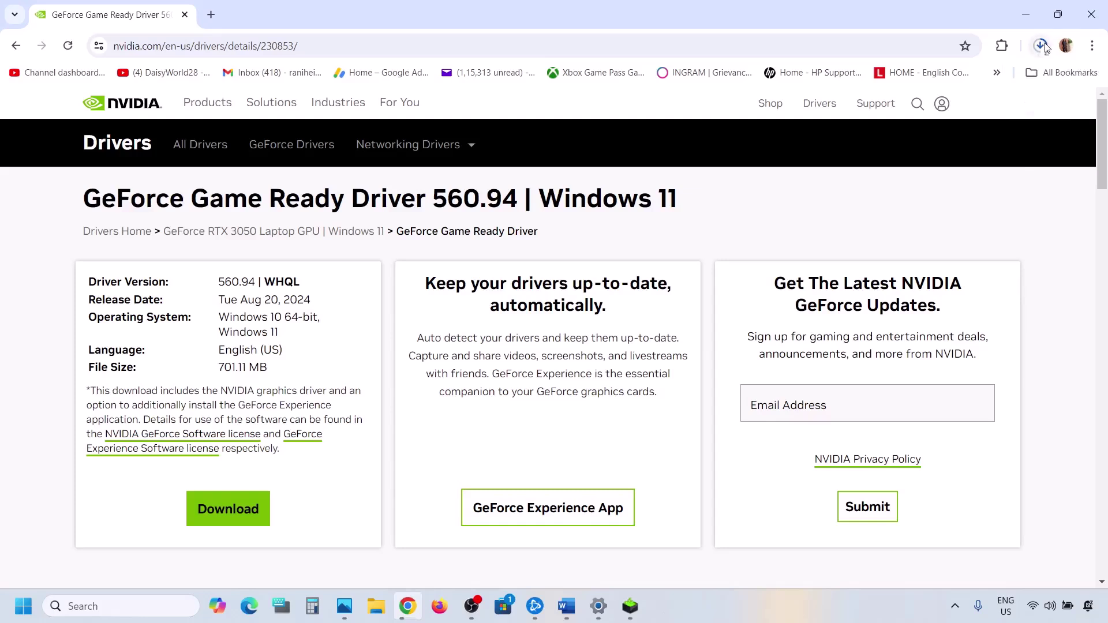
In the NVIDIA Installer, accept the license, choose Custom (Advanced) with Perform a clean installation, and start the driver install
left_click(632, 616)
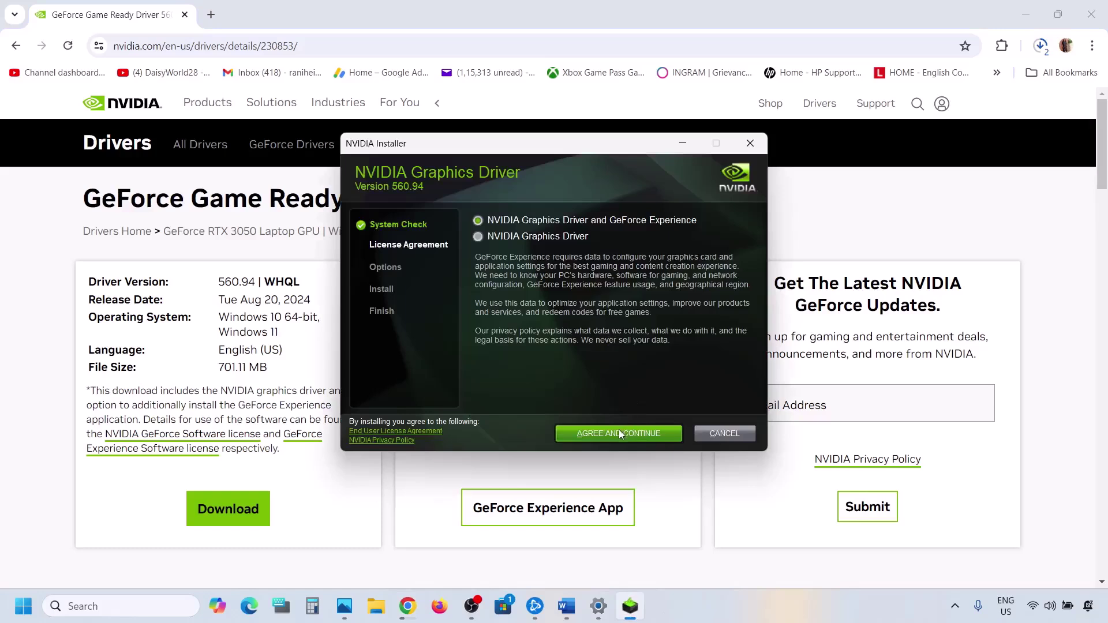
left_click(619, 433)
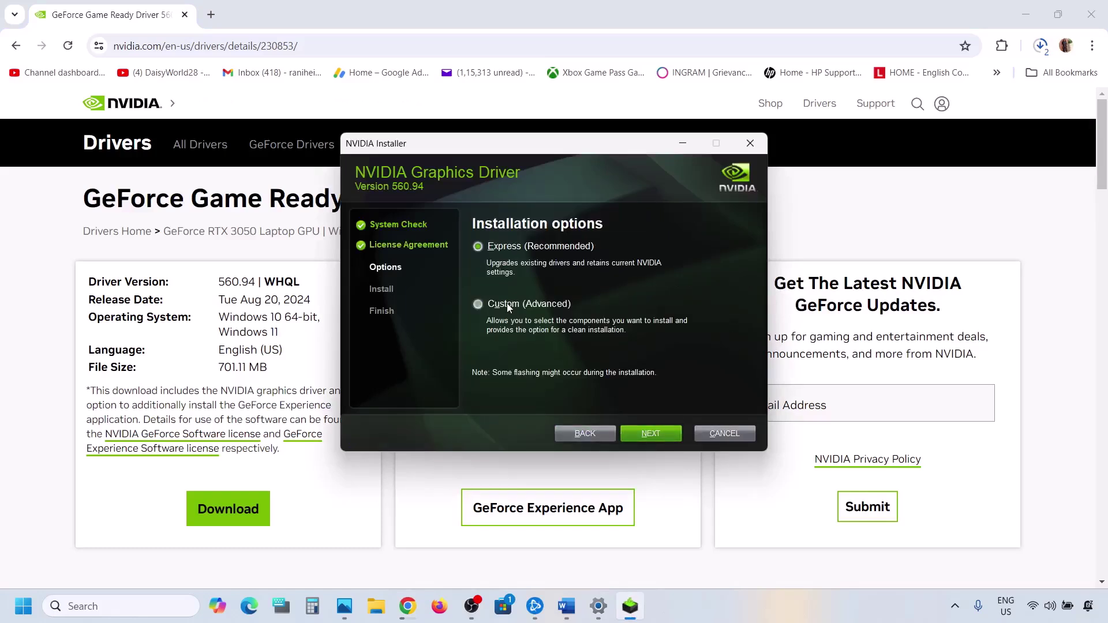
left_click(497, 306)
left_click(641, 437)
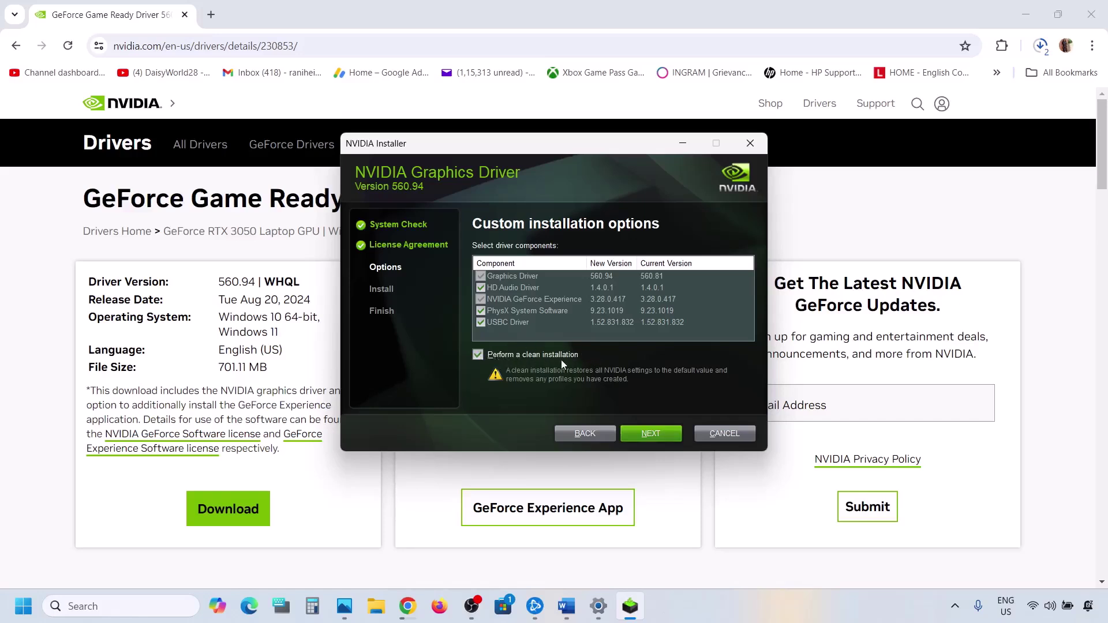
left_click(655, 435)
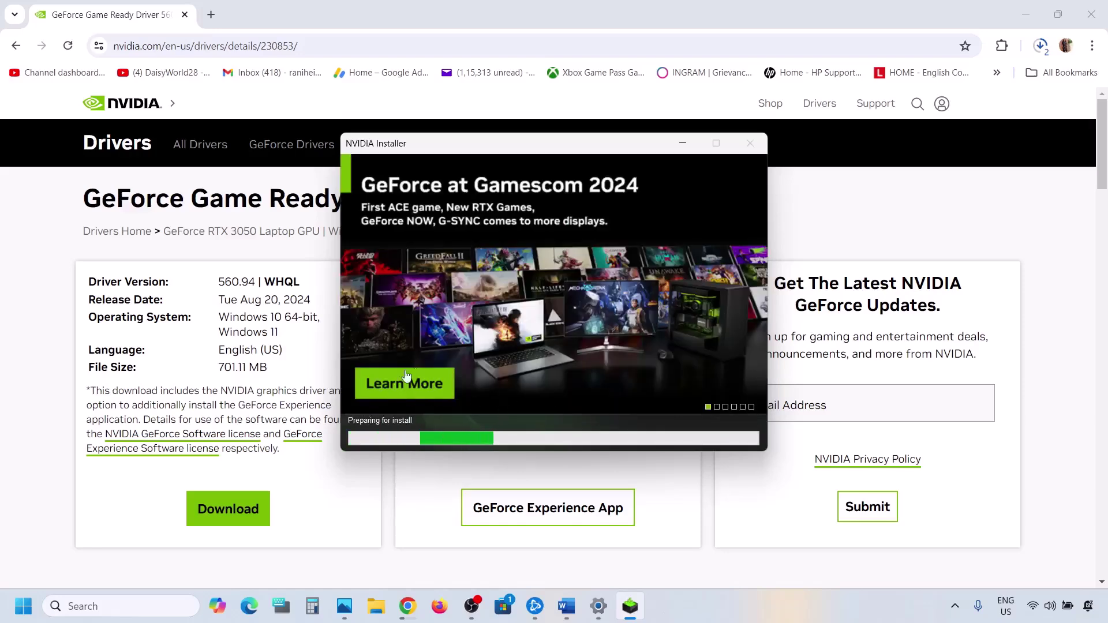
Look at the Start menu's power options and dismiss the menu
left_click(24, 606)
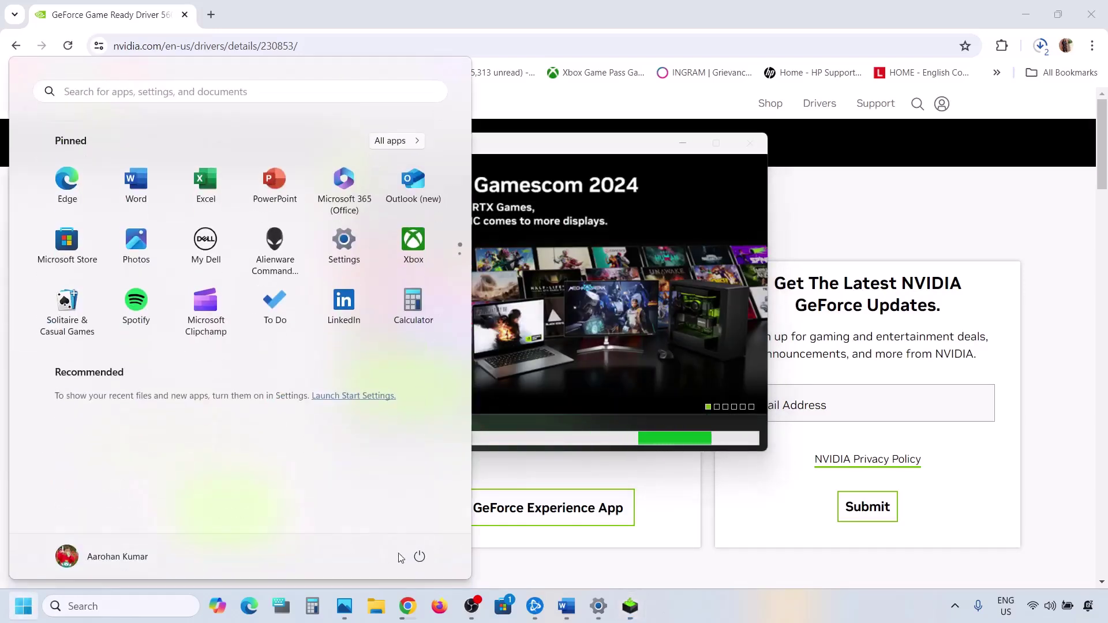
left_click(420, 557)
left_click(701, 320)
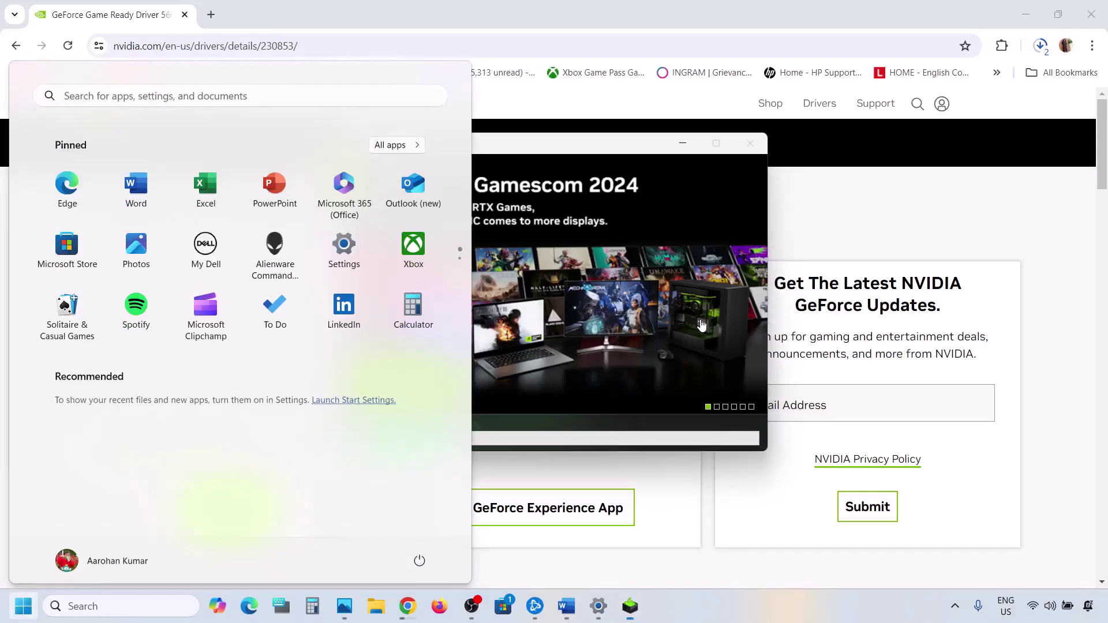
left_click(701, 320)
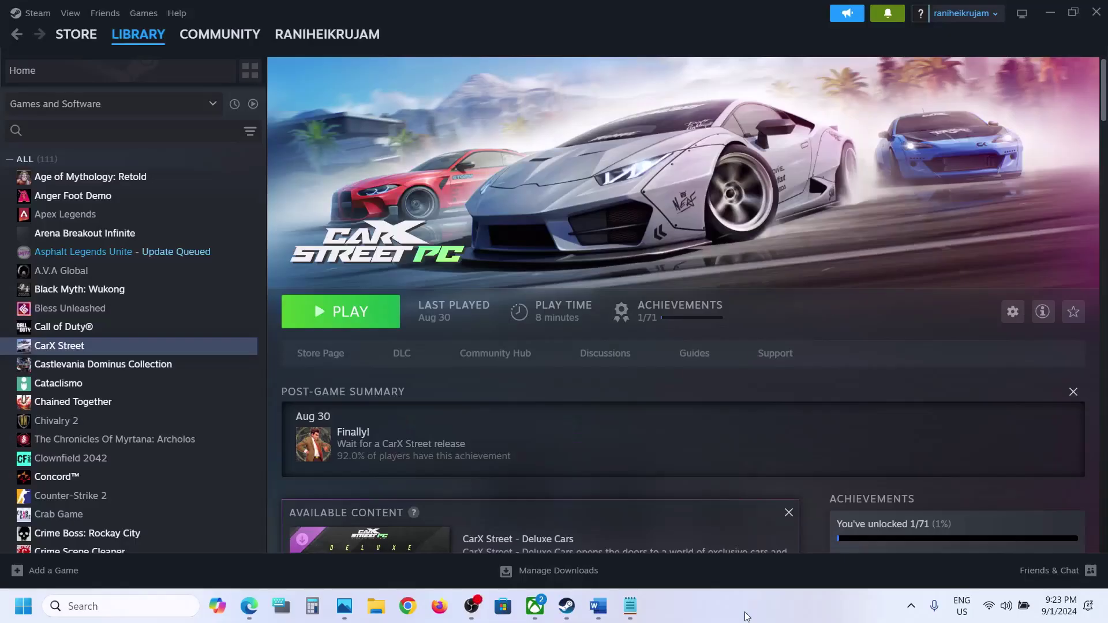
Switch to the Word document and copy the word "graphics" from Step 5 on running the game on the dedicated graphics card
left_click(598, 606)
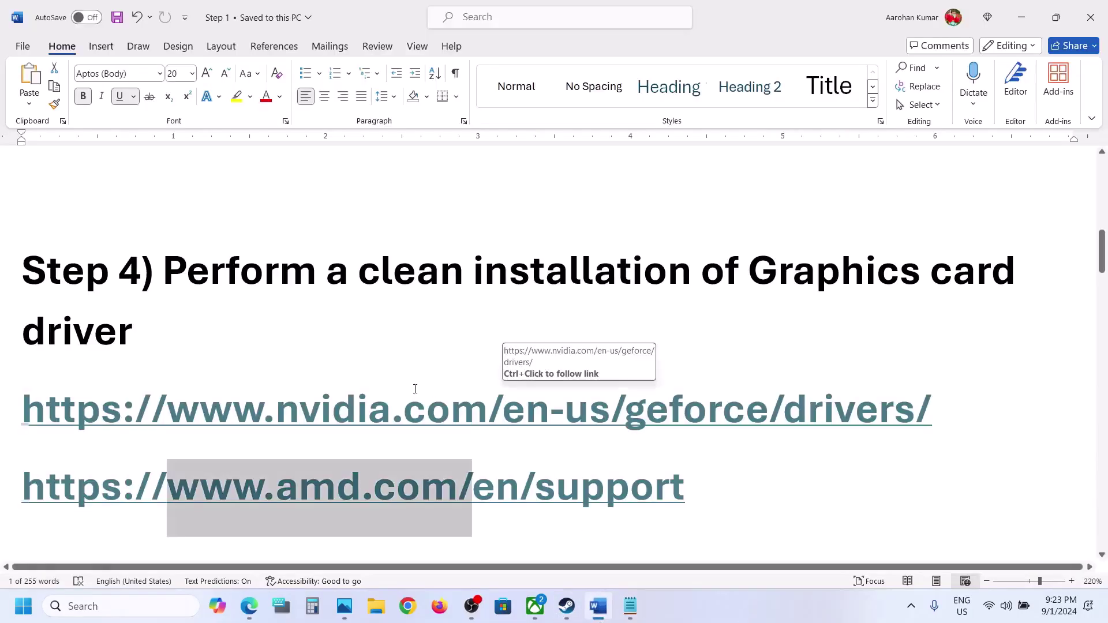
scroll(577, 381, "down", 4)
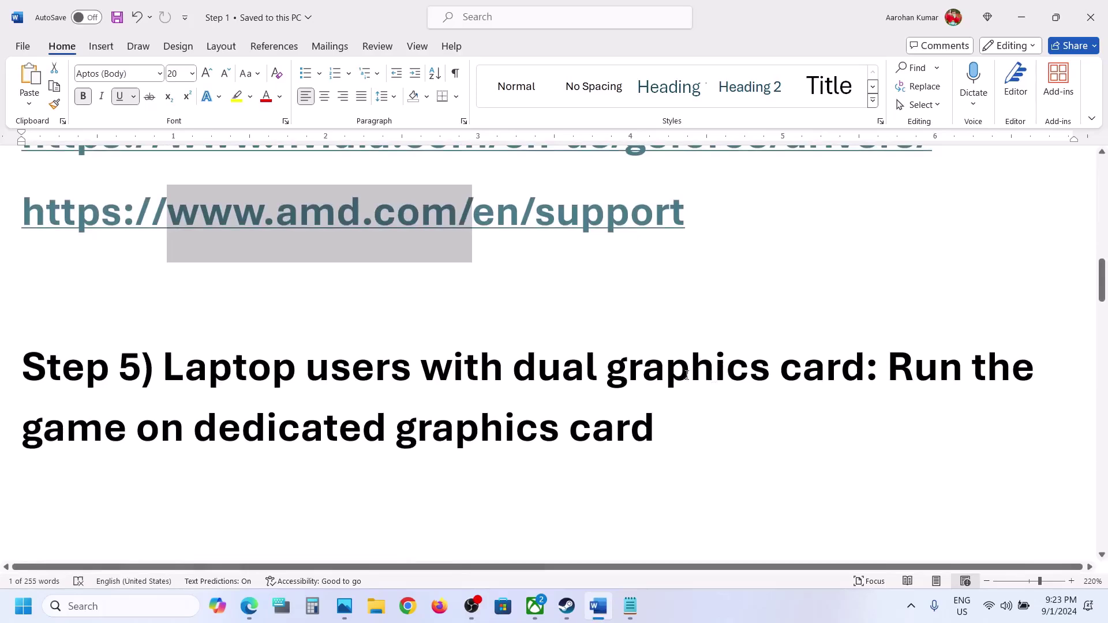
double_click(685, 371)
key("ctrl+c")
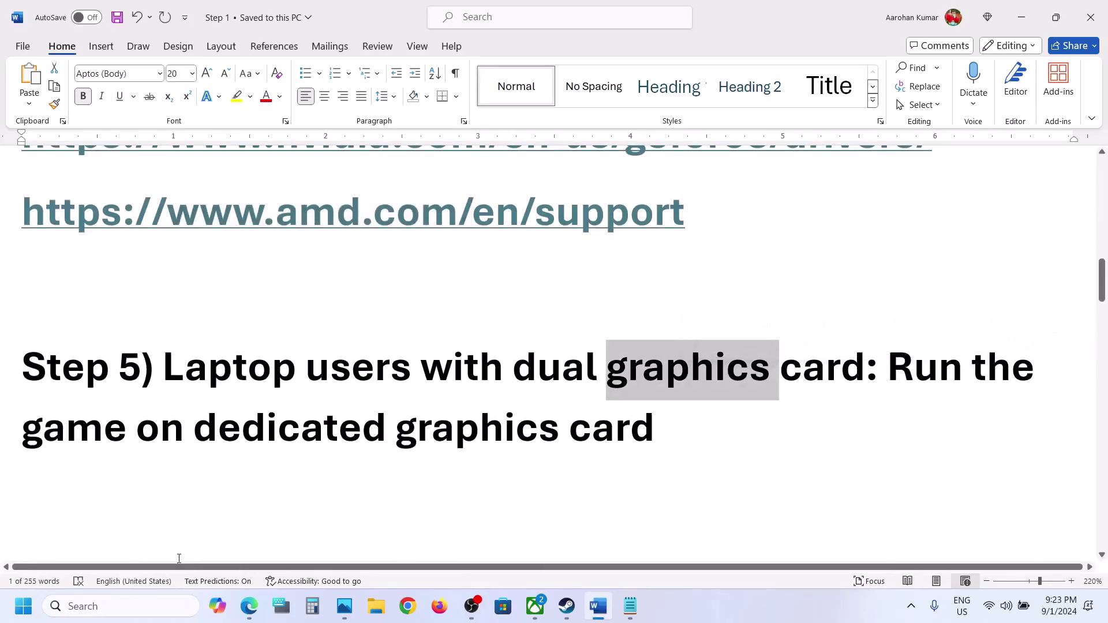
Search Windows for "graphics" using the copied word and open Graphics settings
left_click(123, 607)
key("ctrl+v")
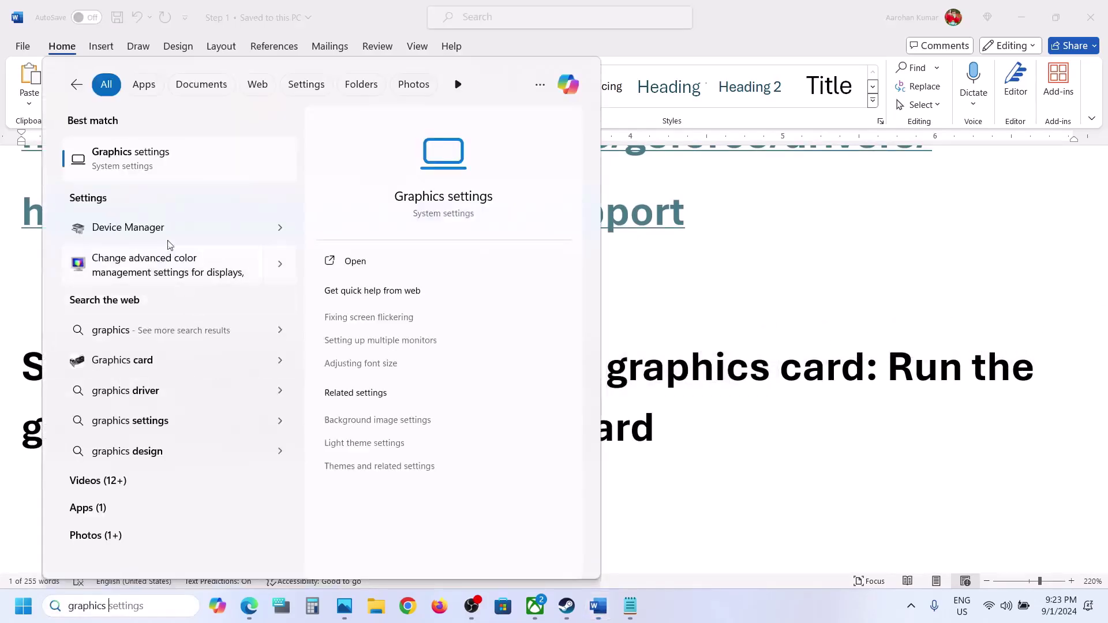
left_click(154, 174)
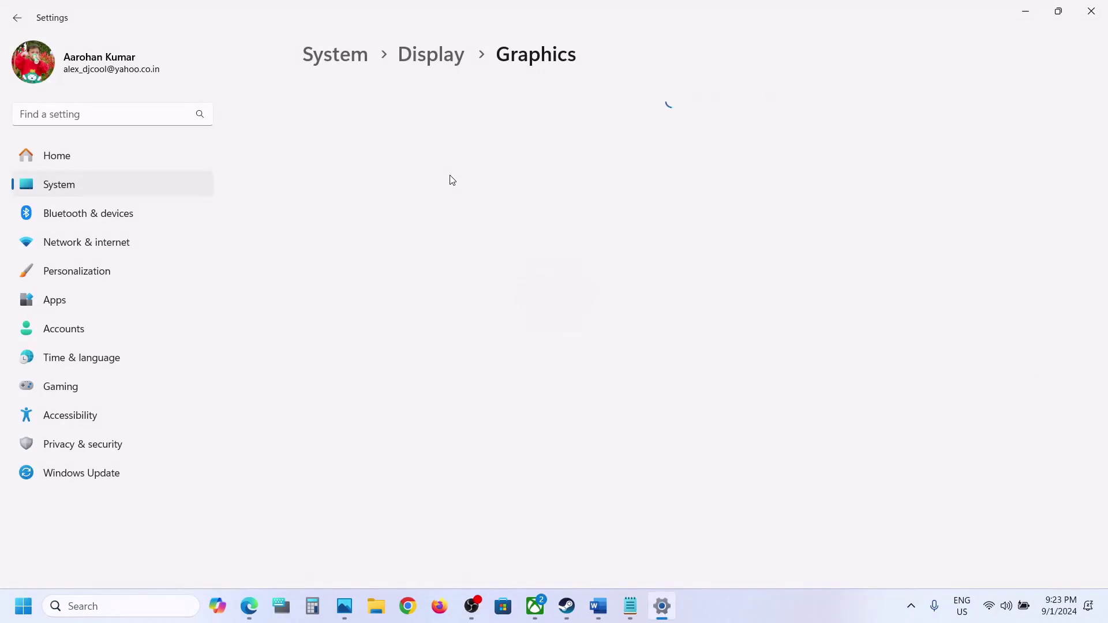
Add the CarX Street application from steamapps\common\CarX Street to the Graphics app list and save its preference as High performance
left_click(342, 258)
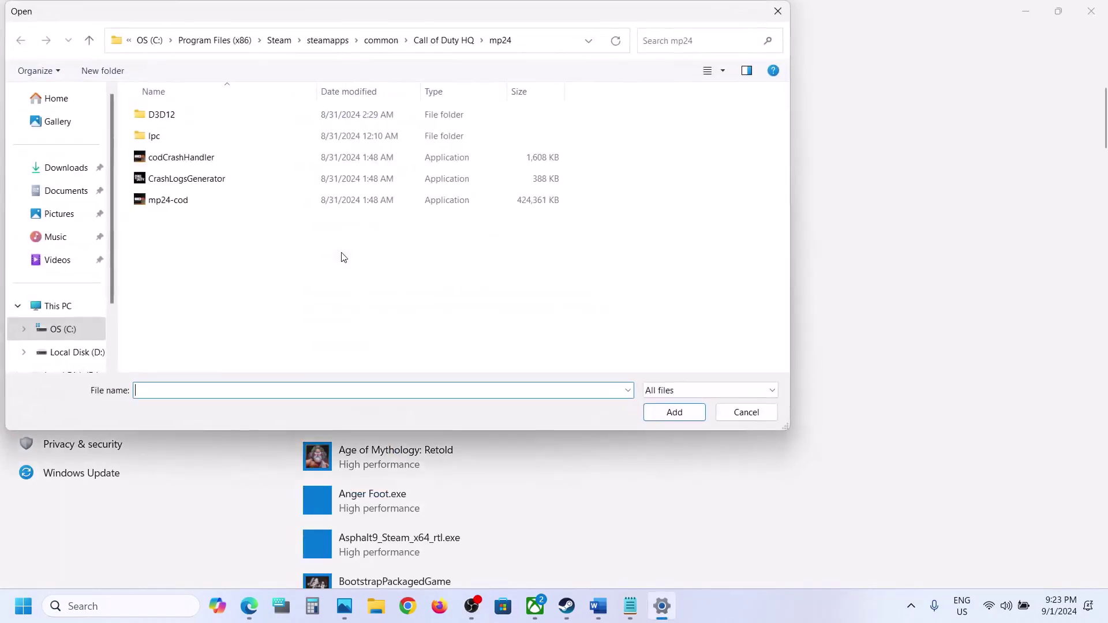
left_click(382, 40)
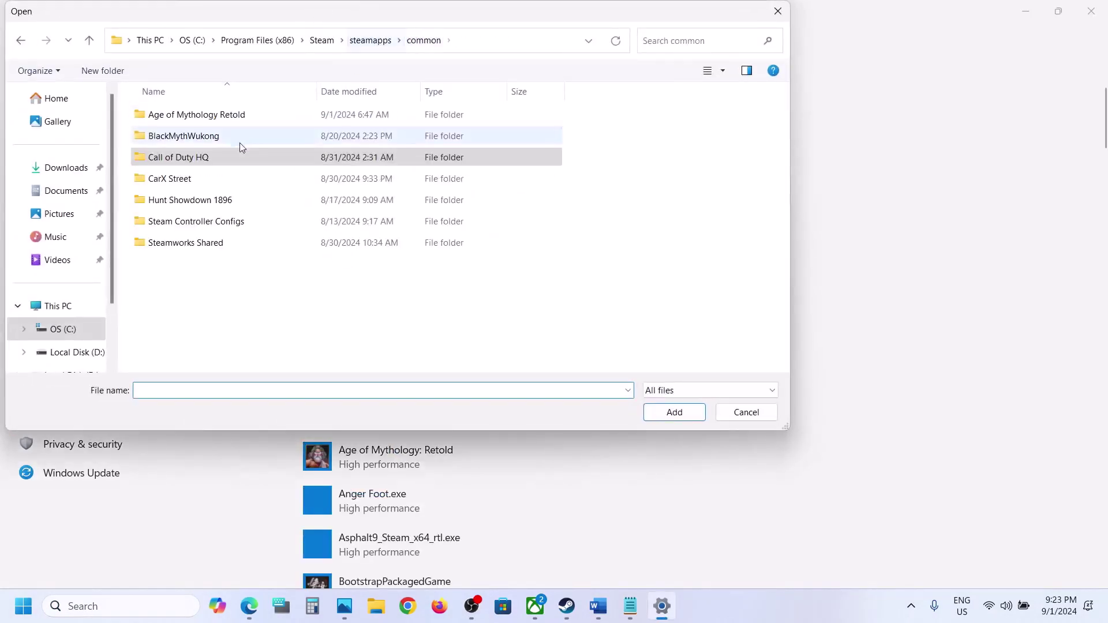
double_click(197, 179)
left_click(177, 138)
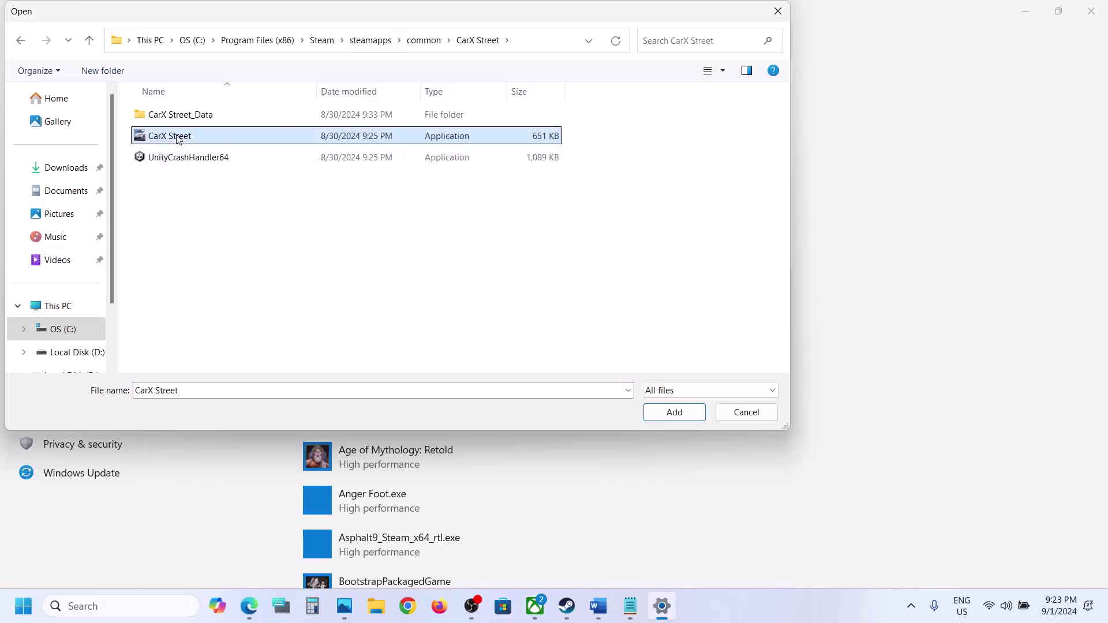
left_click(656, 413)
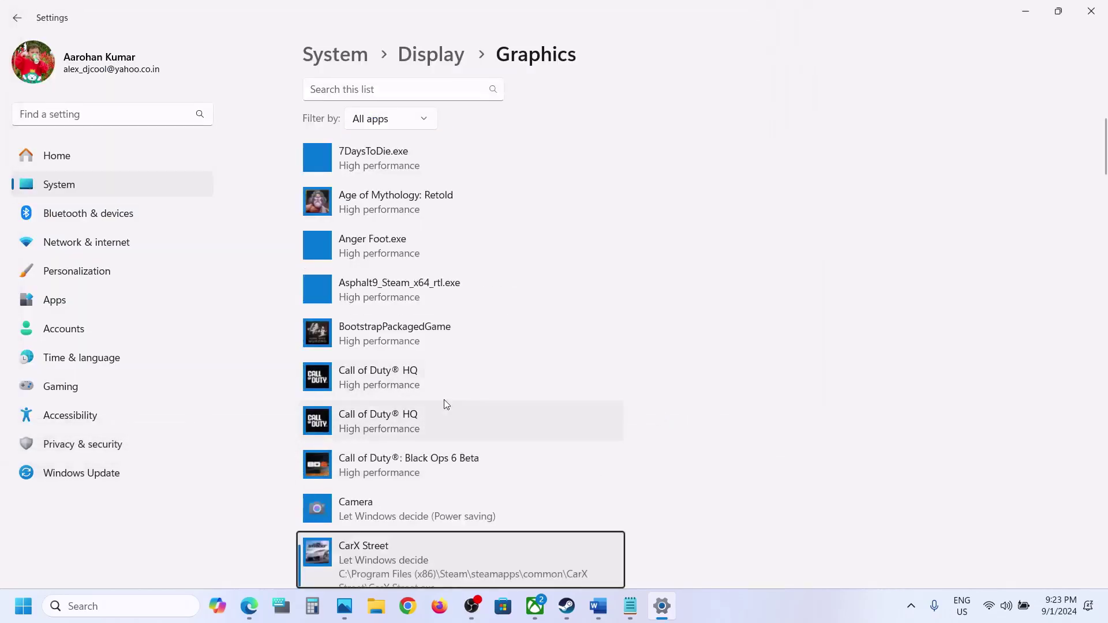
left_click(490, 400)
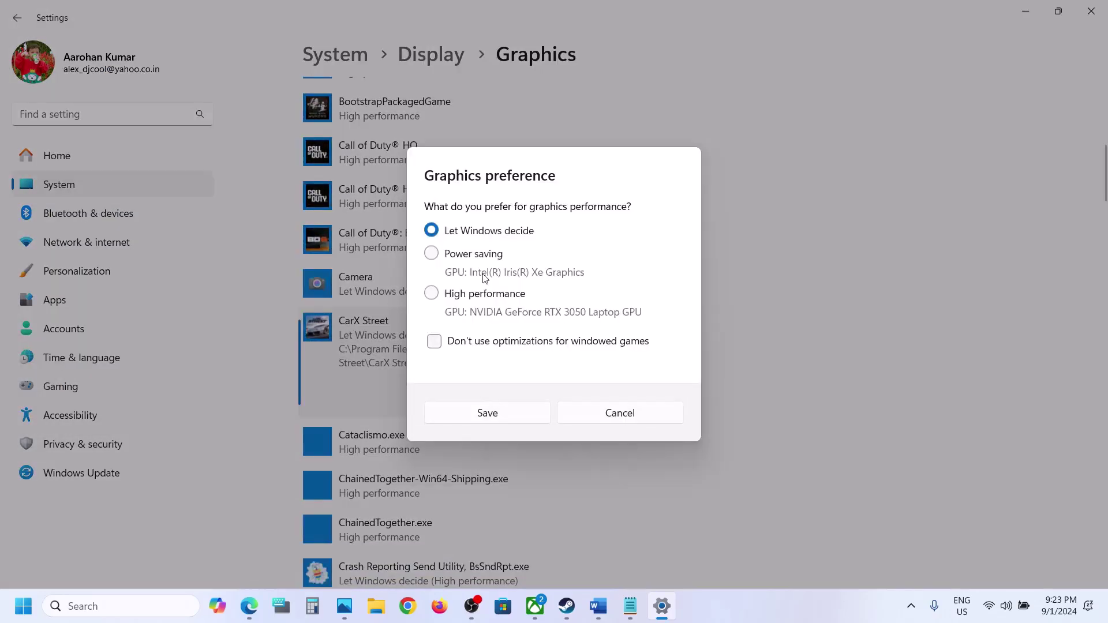
left_click(507, 411)
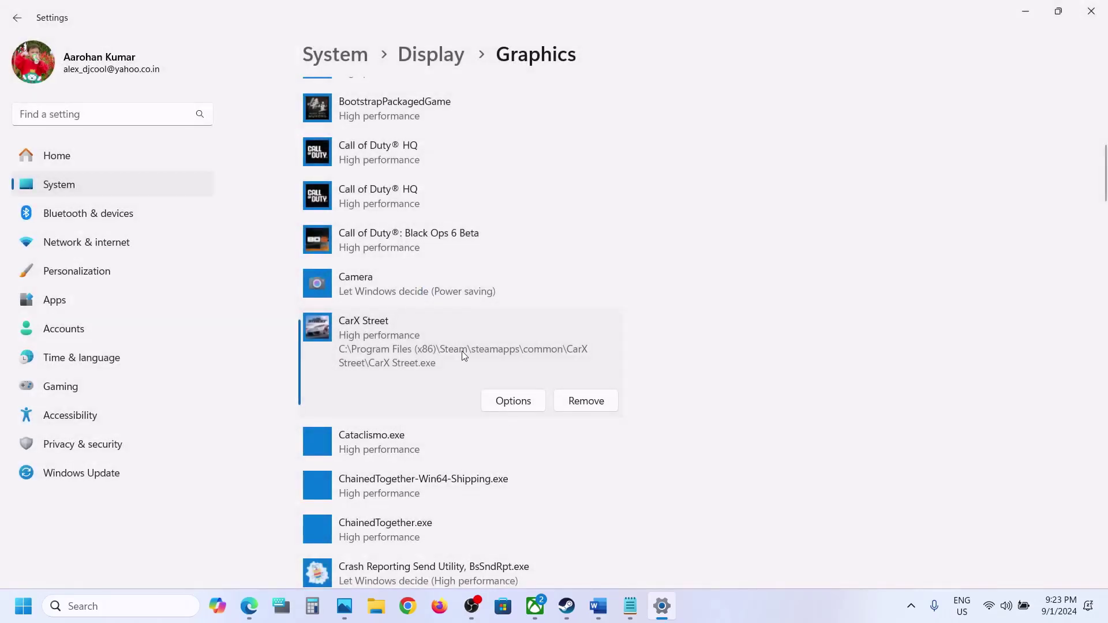
Switch to File Explorer and open the user's profile folder inside Users on the C: drive
left_click(376, 606)
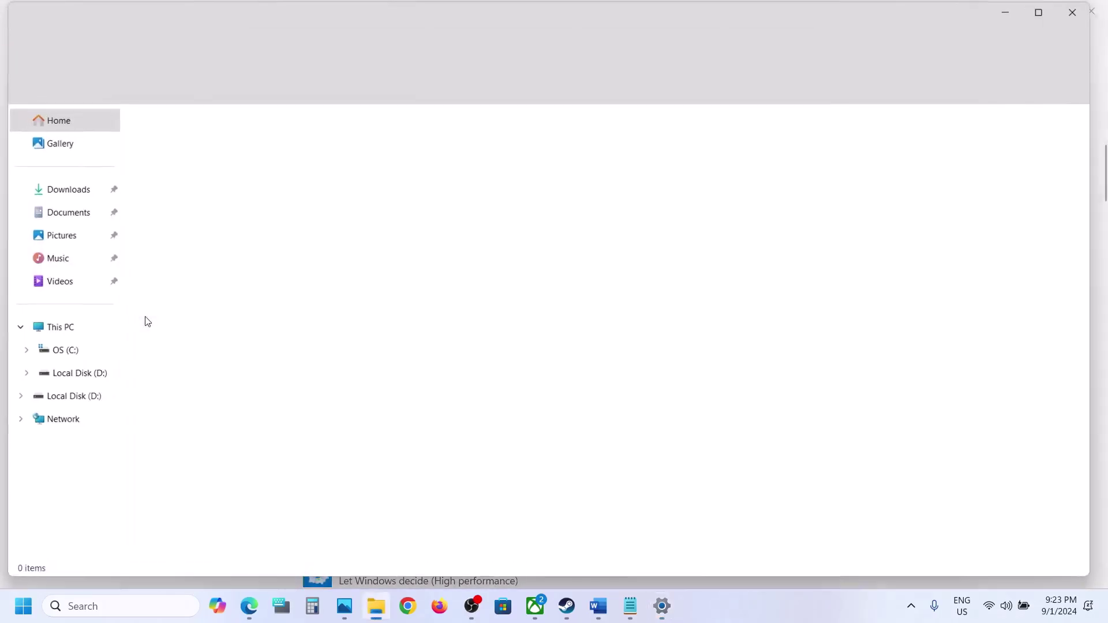
left_click(63, 328)
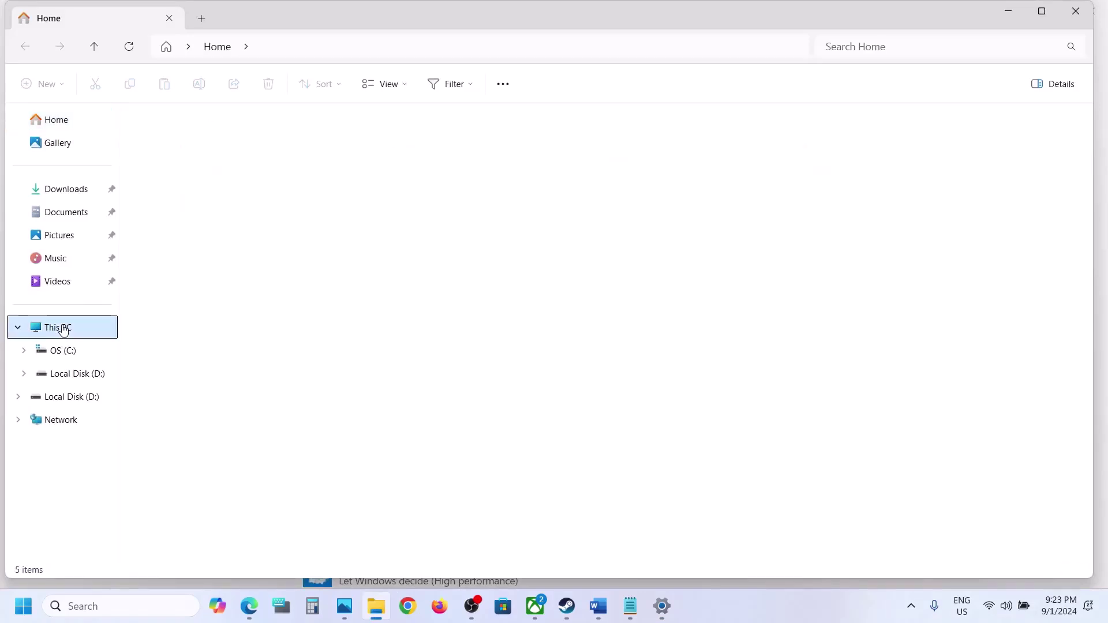
double_click(265, 161)
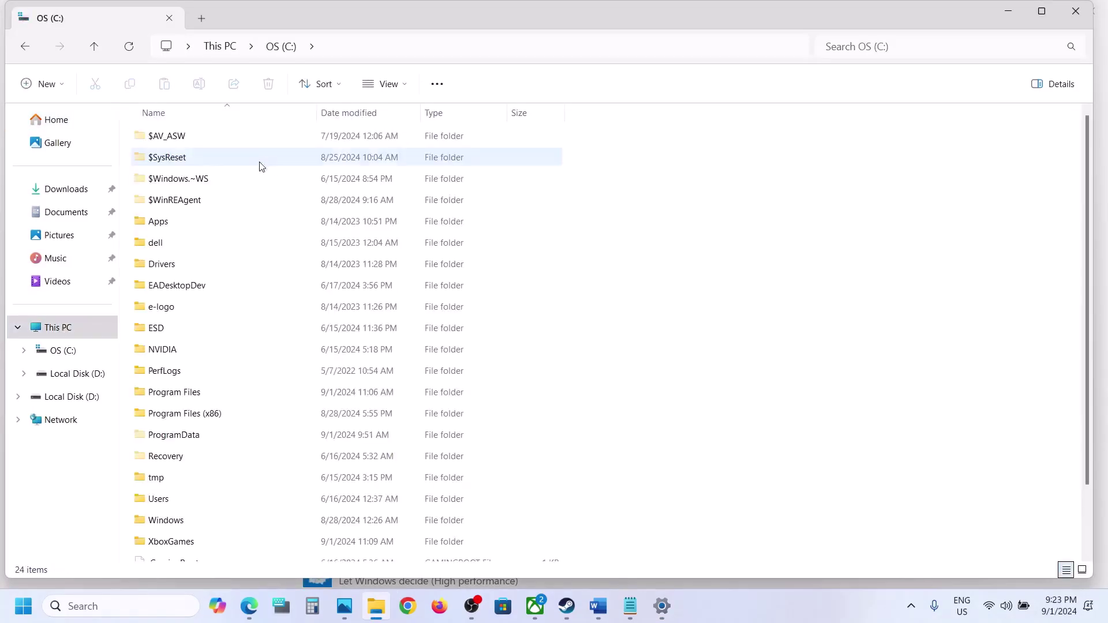
scroll(261, 166, "down", 3)
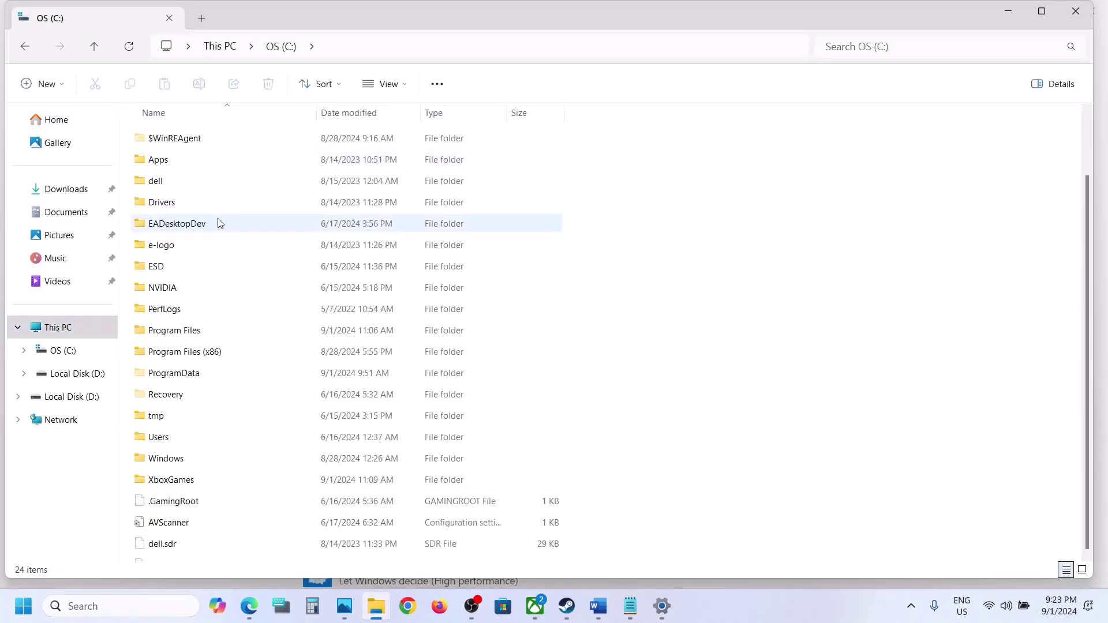
double_click(170, 428)
left_click(175, 142)
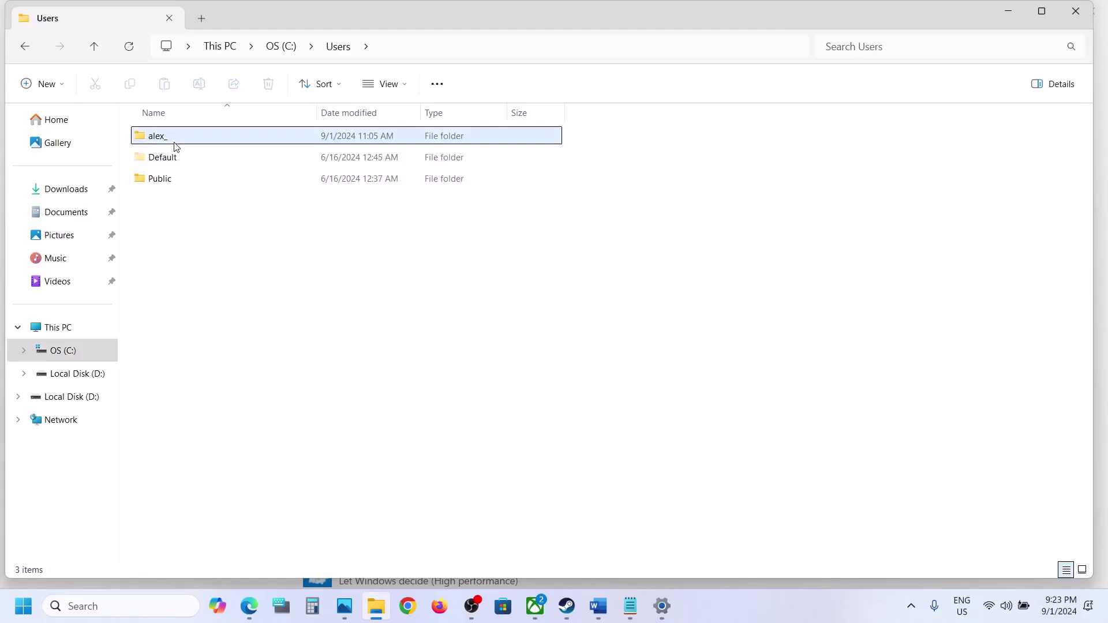
double_click(199, 139)
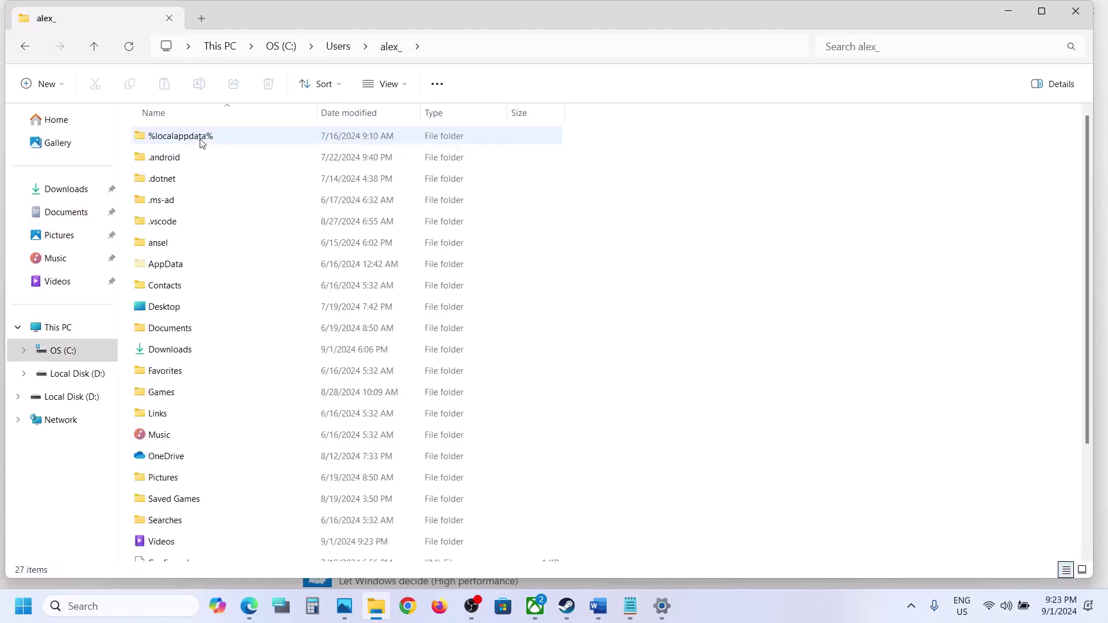
Check that hidden items are set to show in the profile folder, and open the AppData folder
left_click(165, 269)
left_click(407, 86)
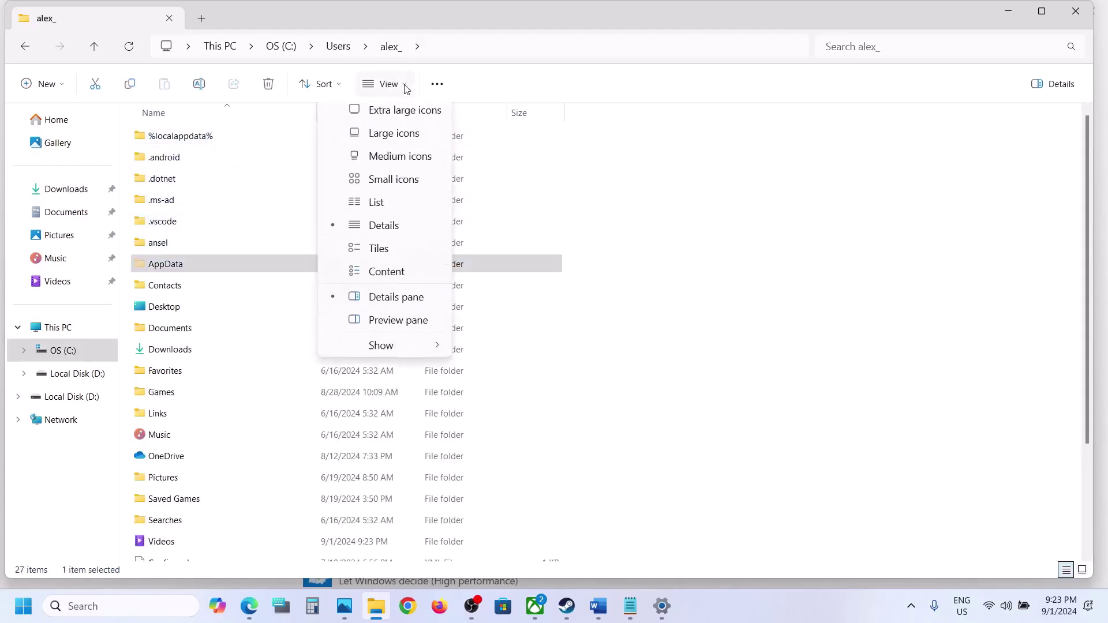
left_click(395, 353)
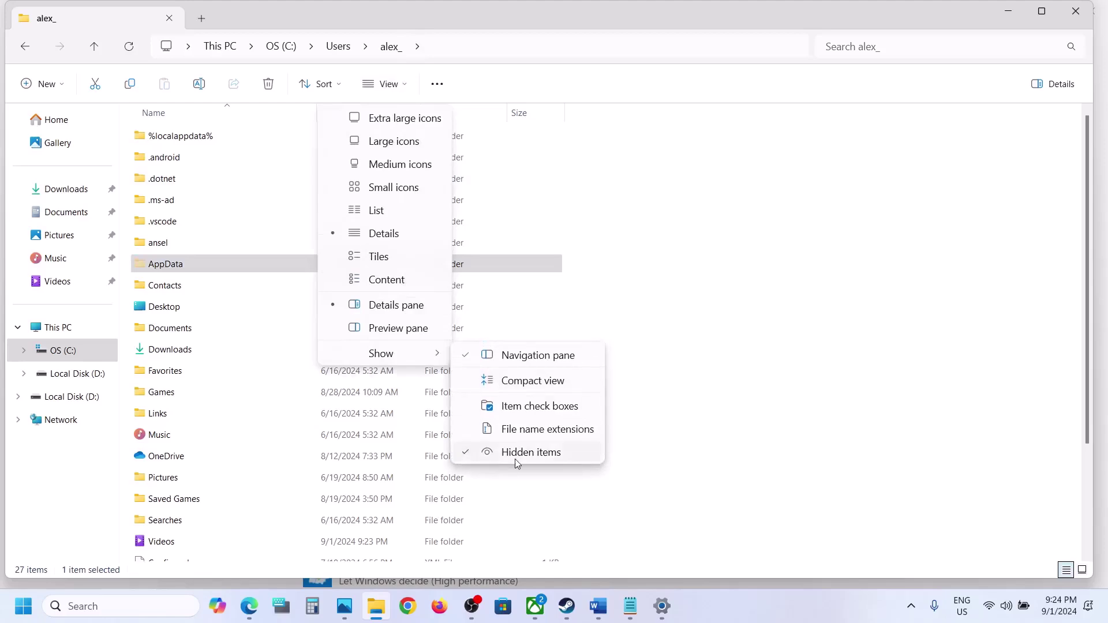
double_click(198, 267)
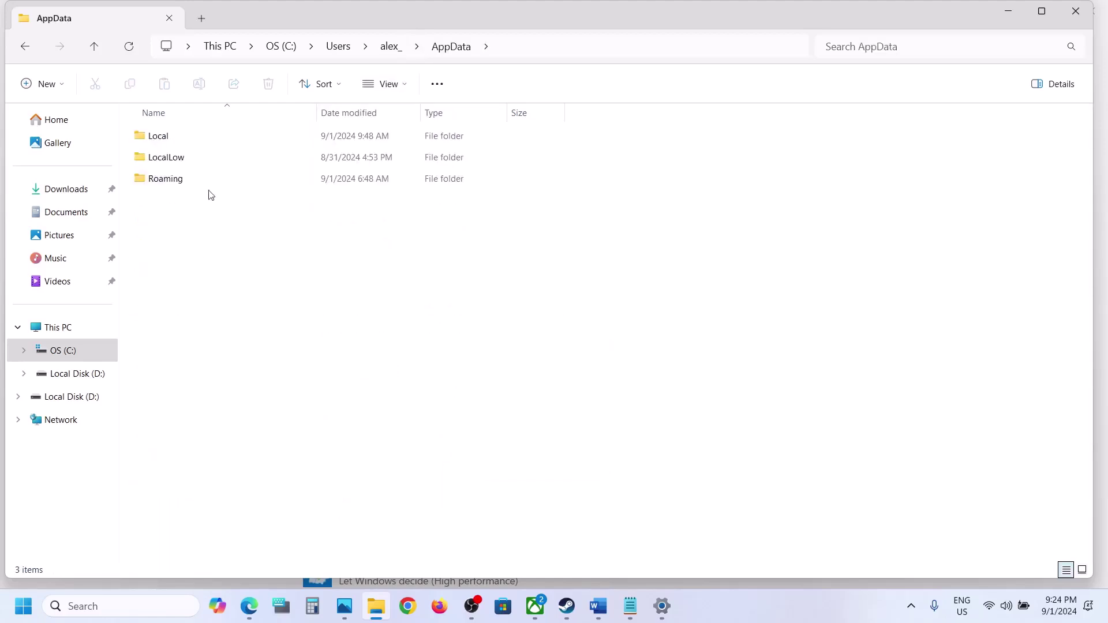
Look through AppData's Local folder, and open LocalLow to locate the CarX Technologies folder
double_click(179, 143)
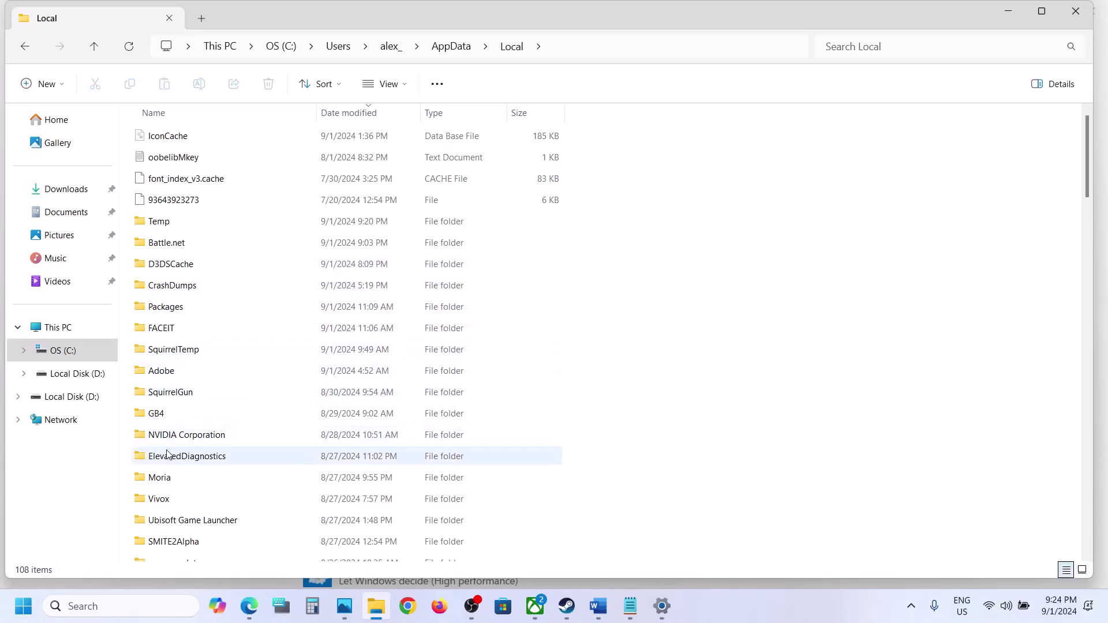
left_click(96, 46)
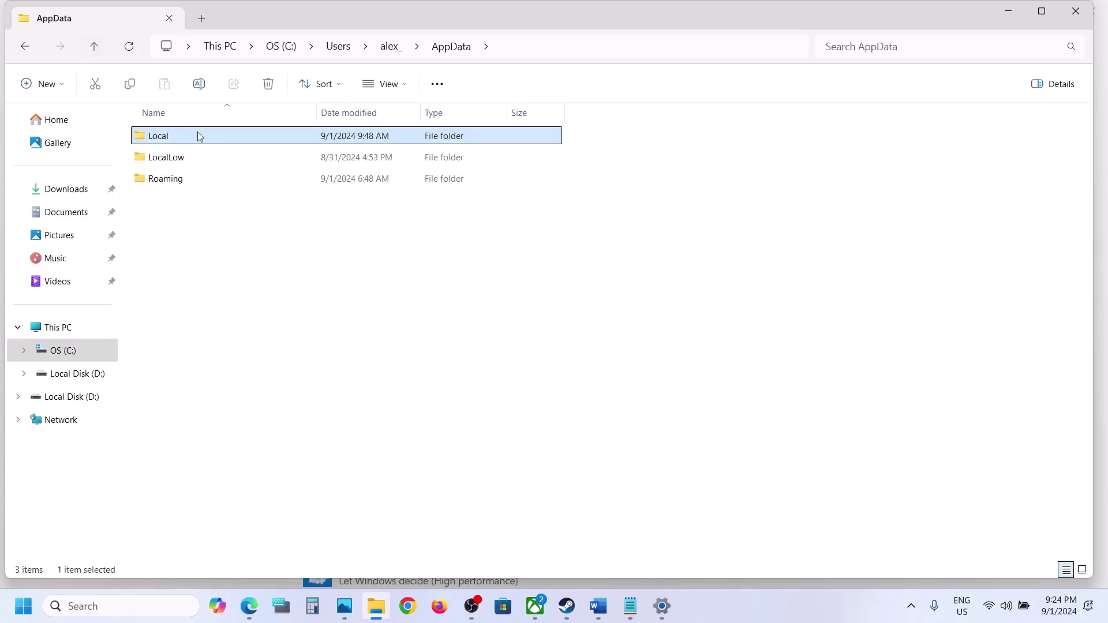
double_click(173, 162)
scroll(150, 327, "down", 19)
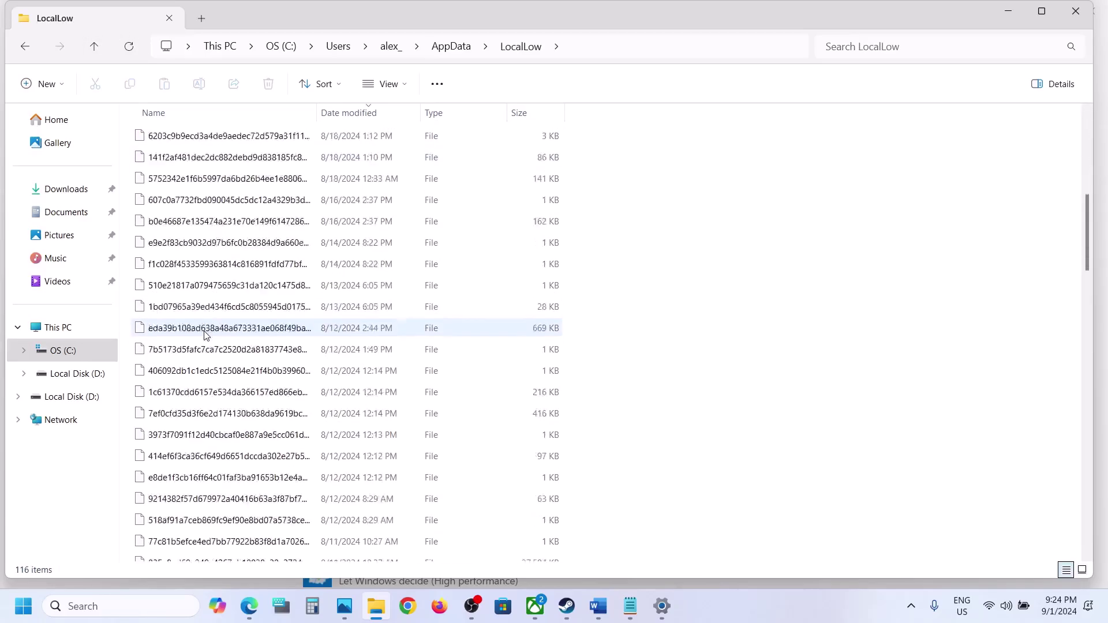
scroll(213, 300, "down", 12)
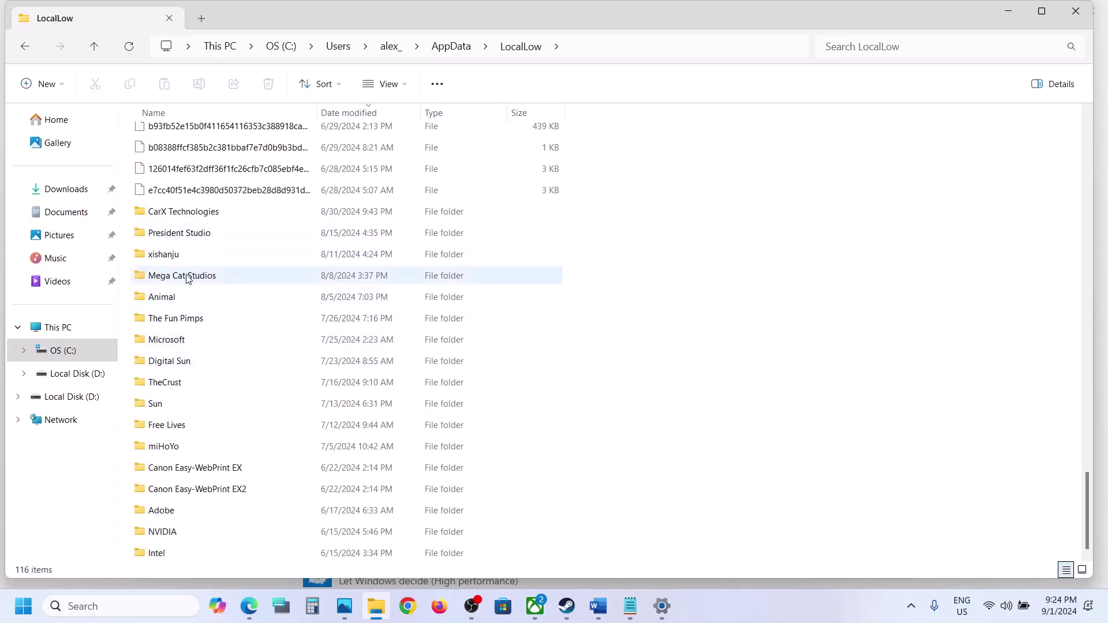
Open the CarX Technologies folder and return to LocalLow with that folder still selected
left_click(181, 213)
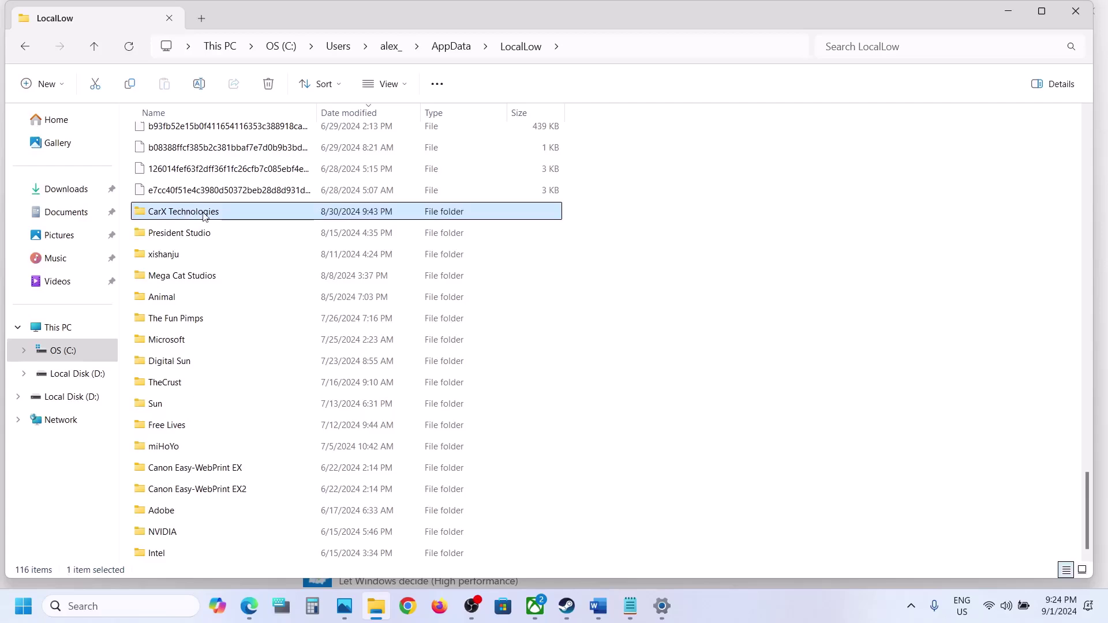
double_click(203, 214)
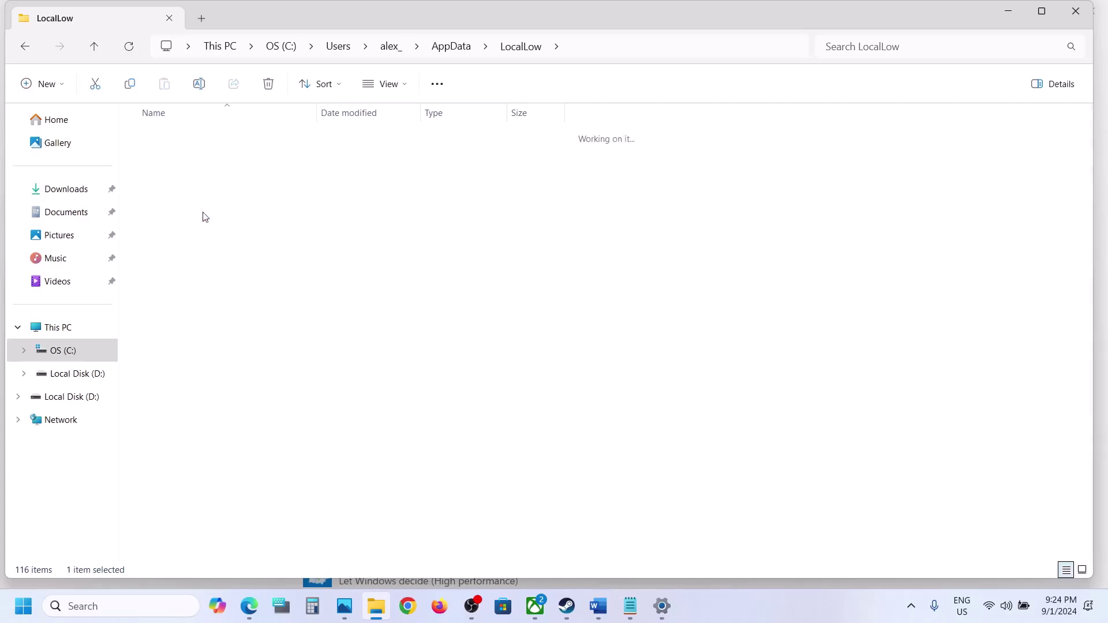
left_click(95, 51)
scroll(266, 388, "down", 2)
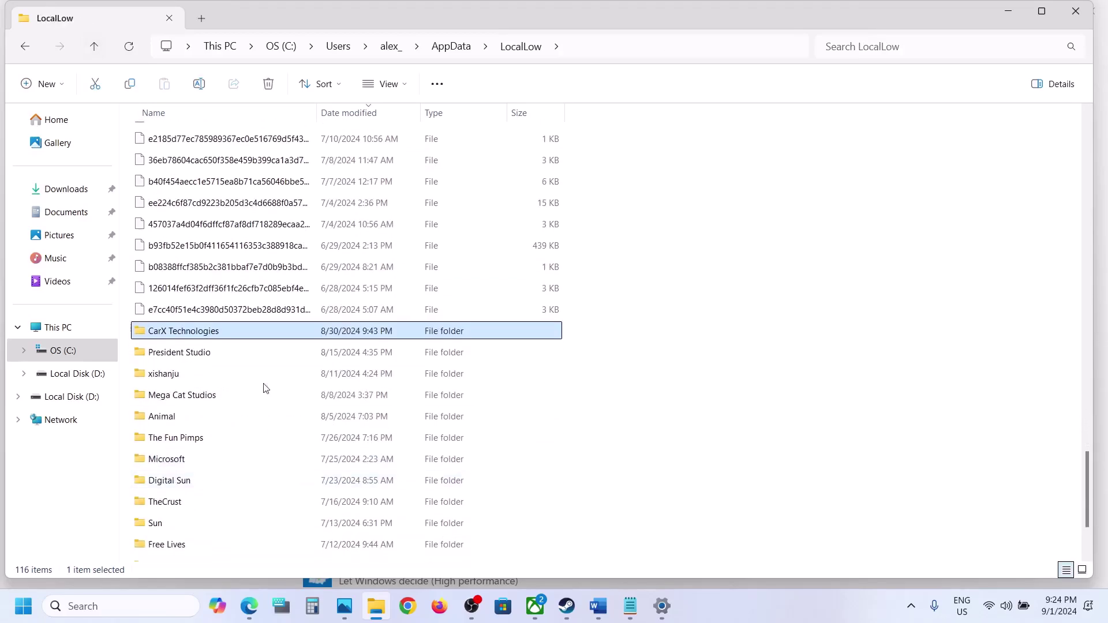
Copy the CarX Technologies folder in LocalLow and bring up the full list of actions for it
right_click(230, 337)
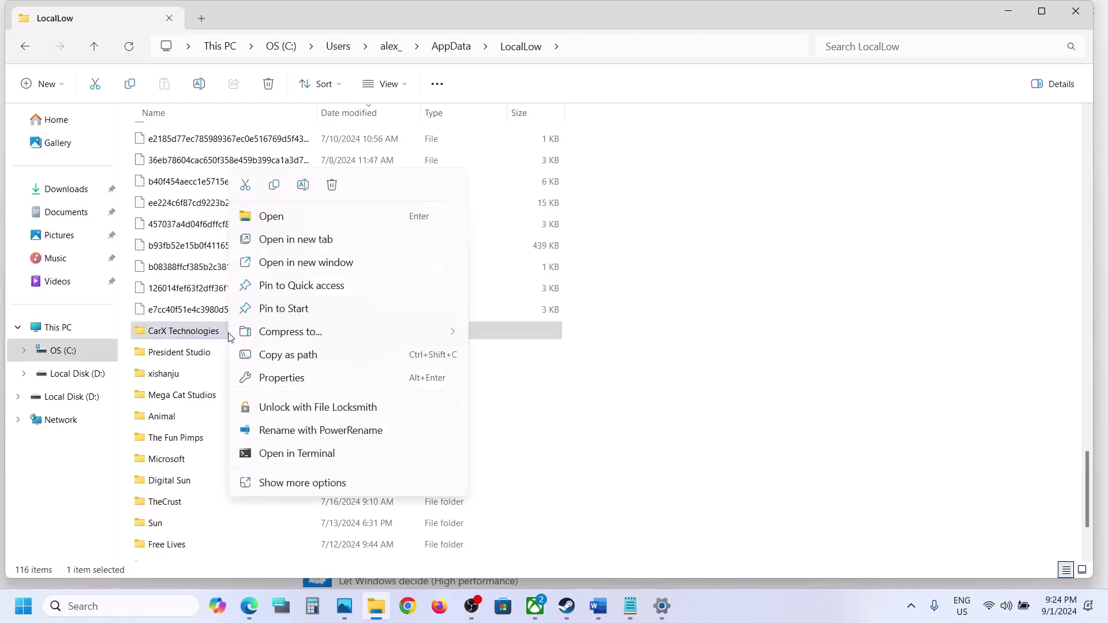
left_click(273, 186)
right_click(181, 344)
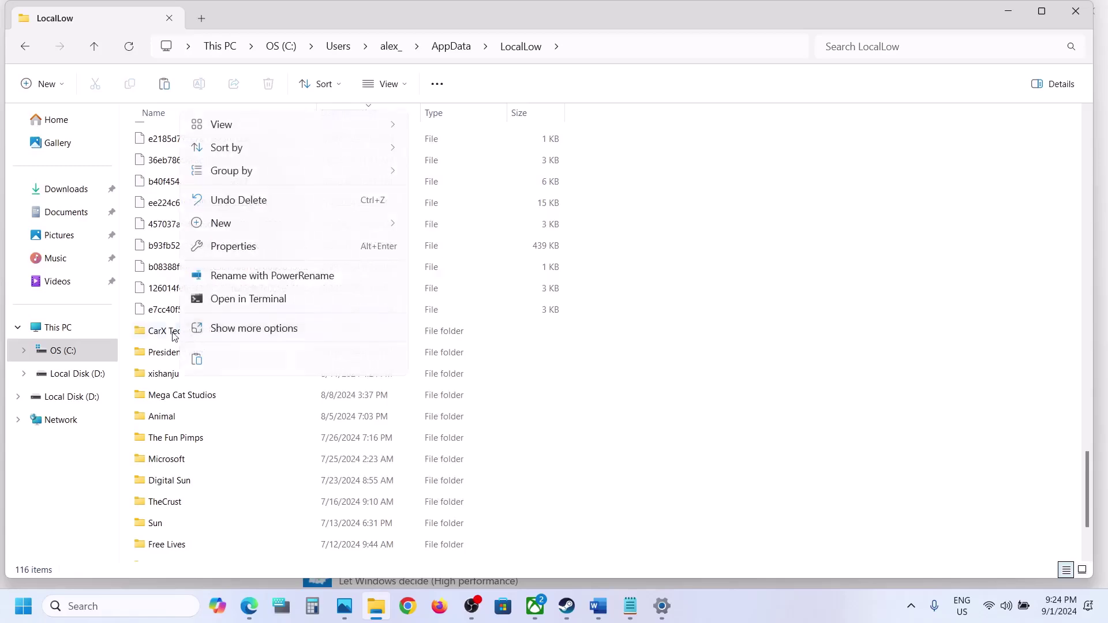
left_click(171, 337)
right_click(171, 336)
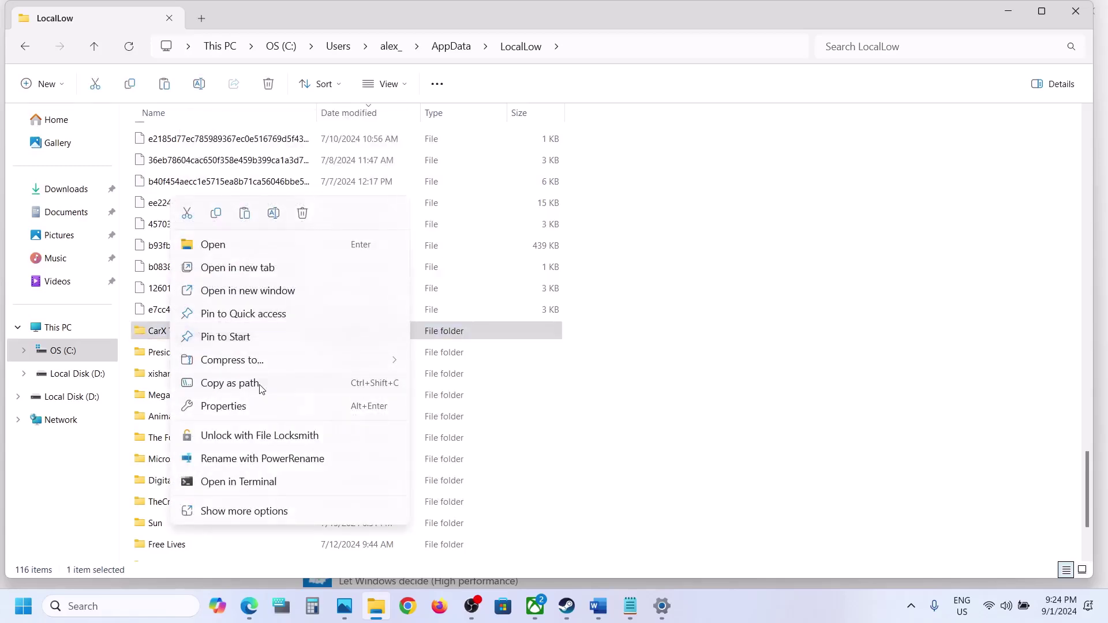
left_click(228, 510)
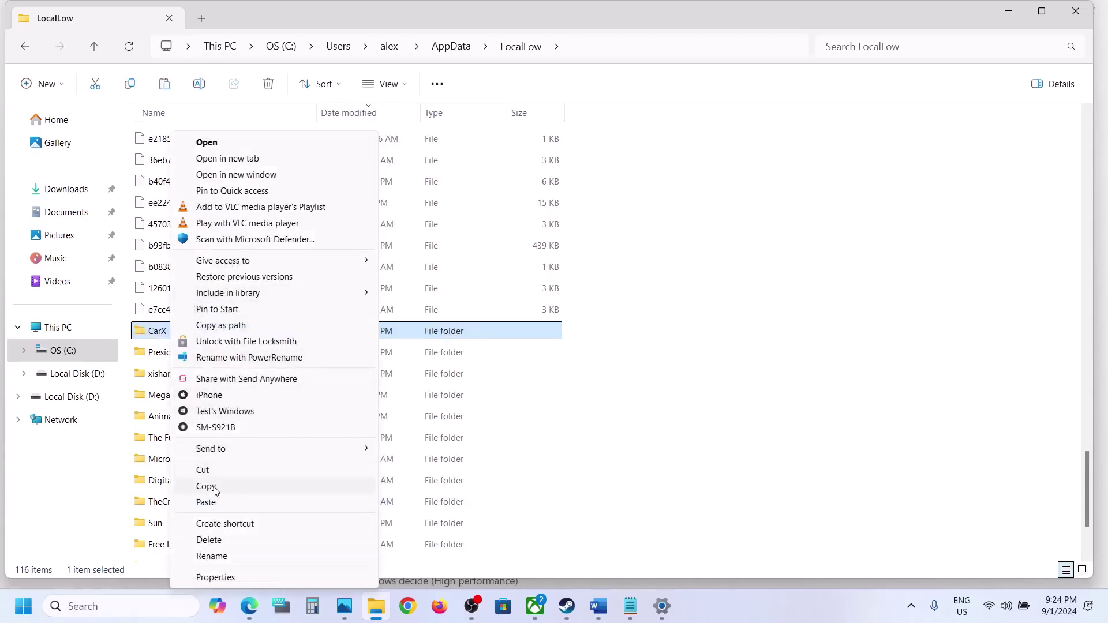
Try to delete the CarX Technologies folder from LocalLow
left_click(159, 334)
left_click(210, 335)
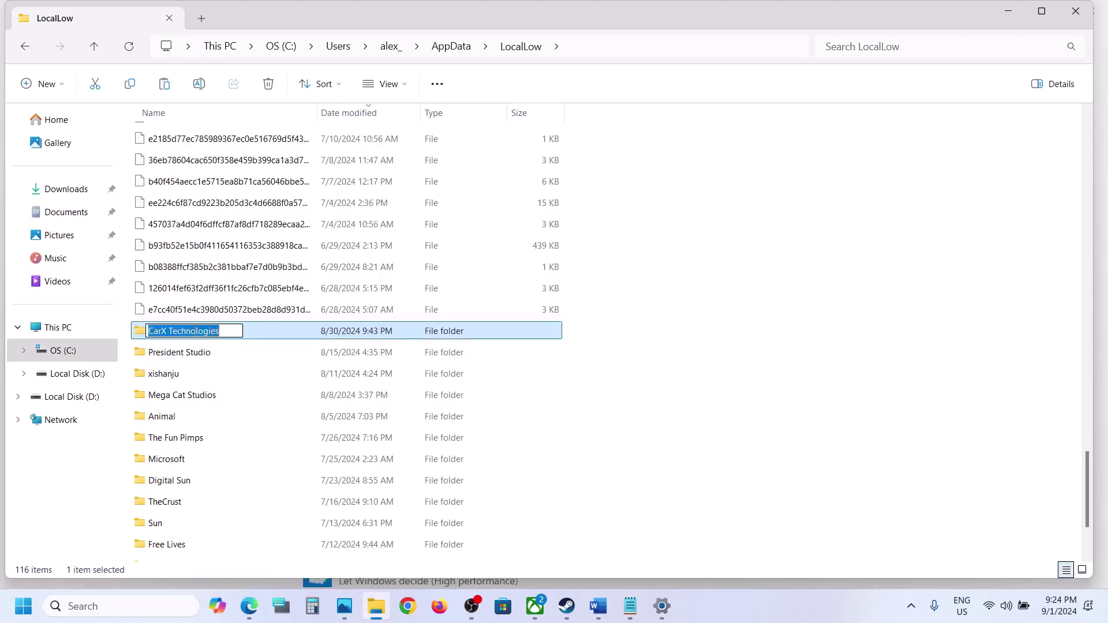
right_click(254, 332)
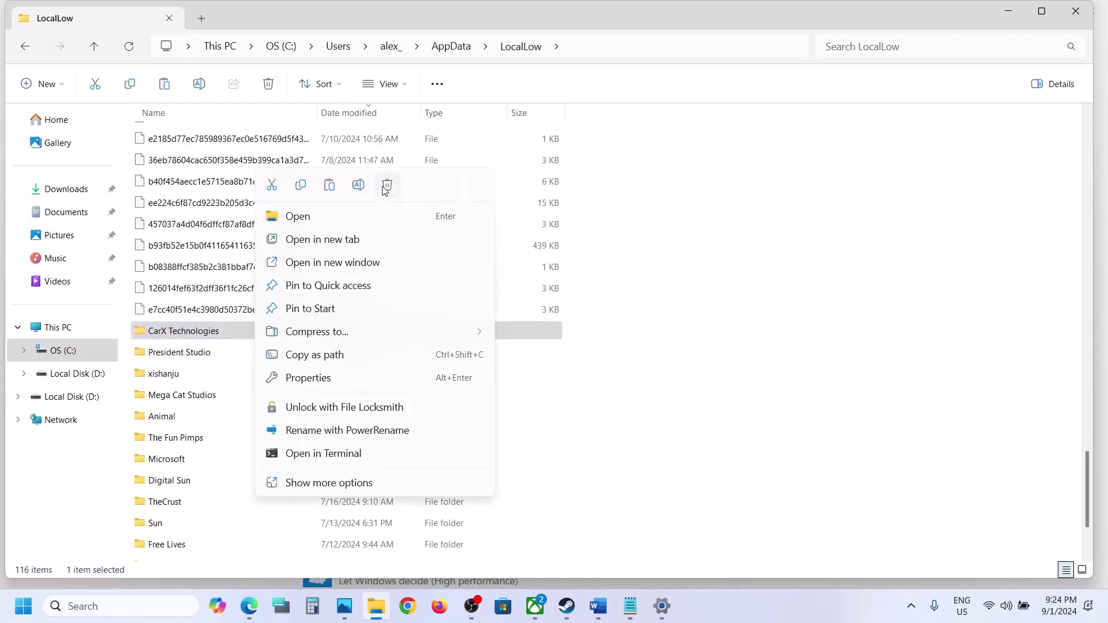
left_click(386, 186)
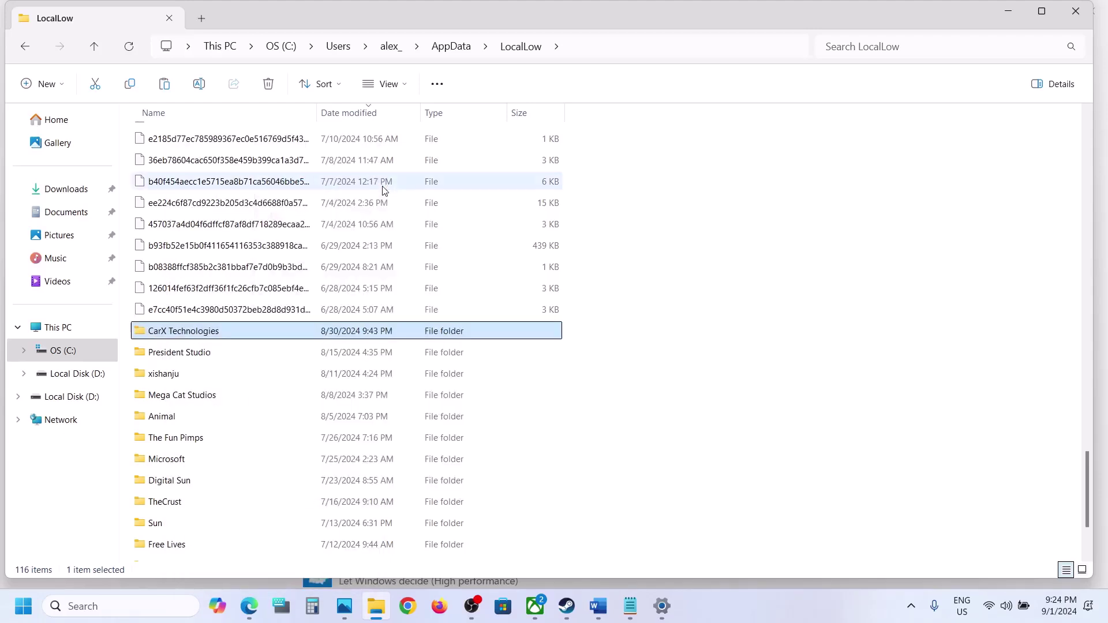
Switch to the Word document and highlight "Verify the game files" in Step 6
left_click(574, 615)
left_click(599, 606)
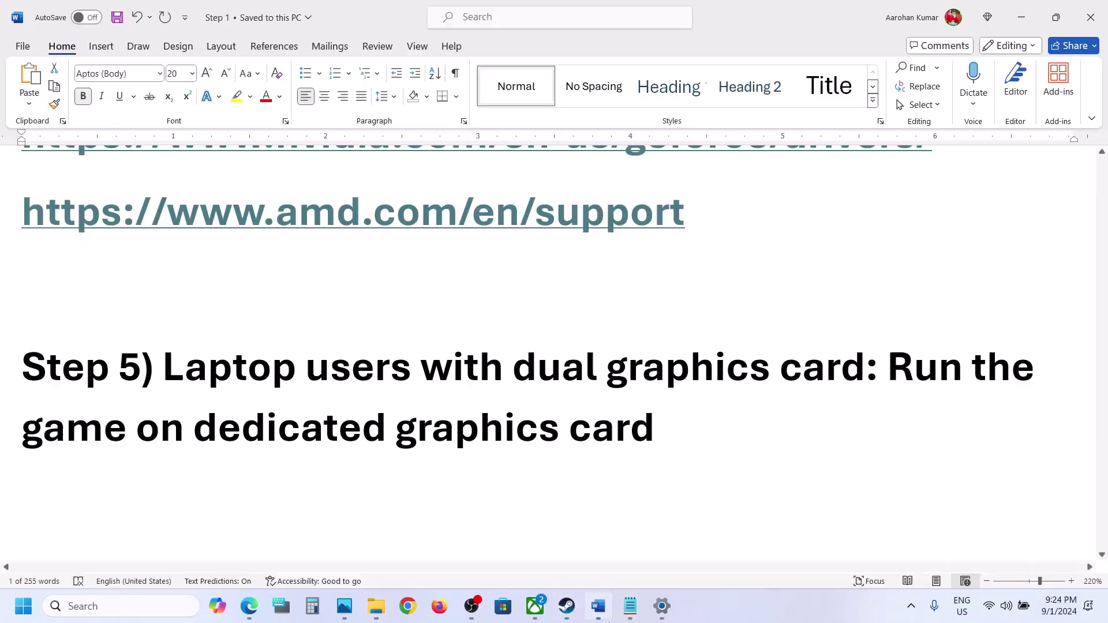
scroll(492, 378, "down", 5)
scroll(491, 376, "up", 1)
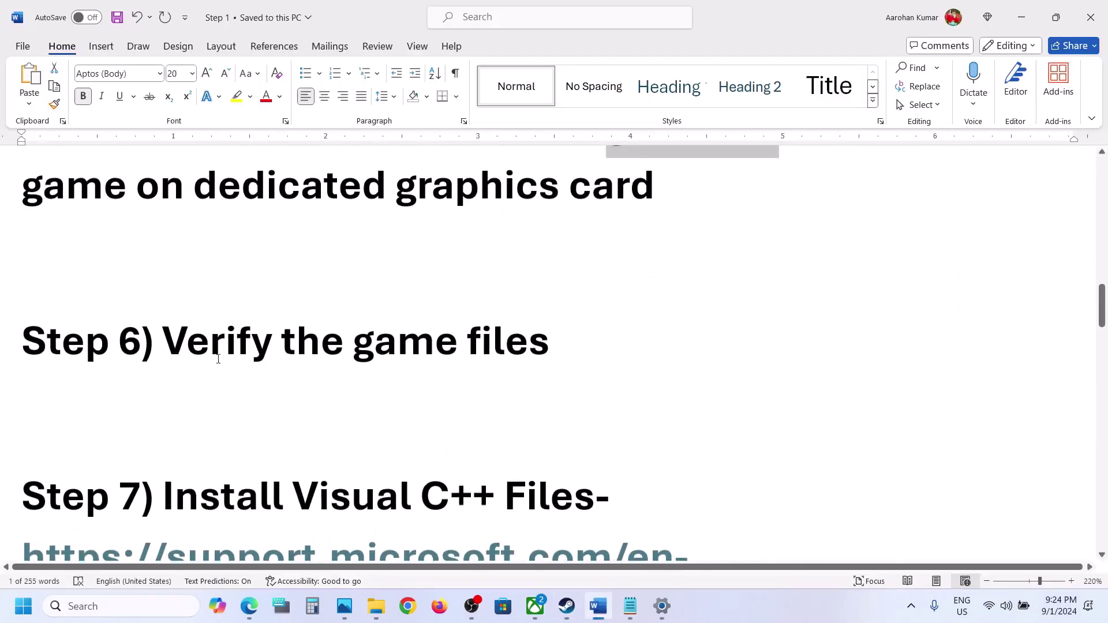
left_click_drag(218, 354, 551, 360)
Switch to Steam, start verifying the integrity of CarX Street's installed files, and leave the game's properties
left_click(566, 606)
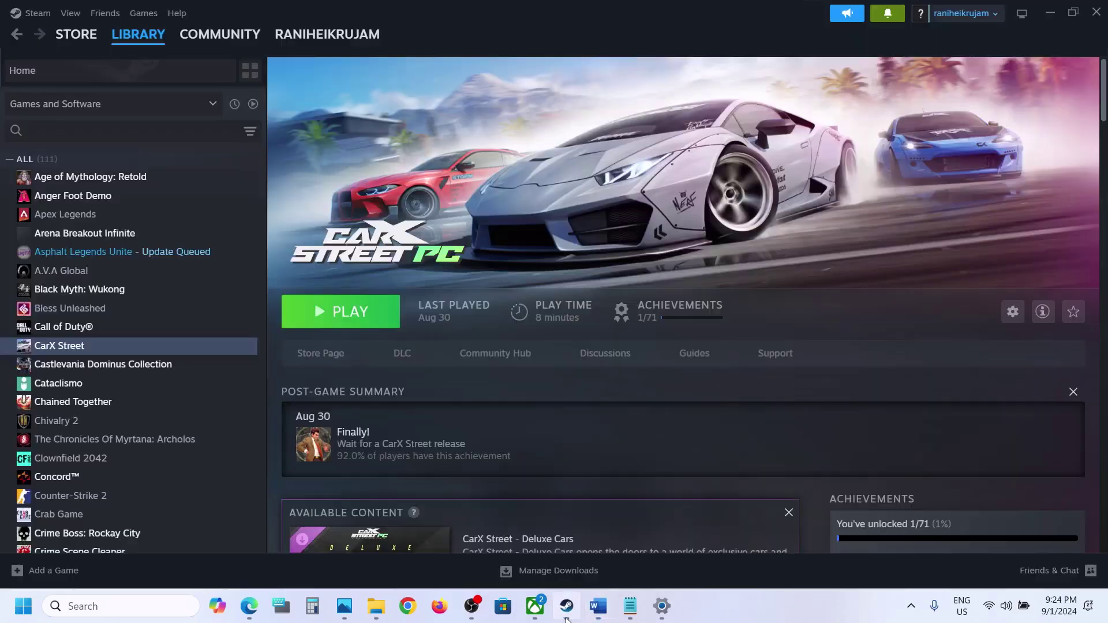
right_click(152, 354)
mouse_move(202, 441)
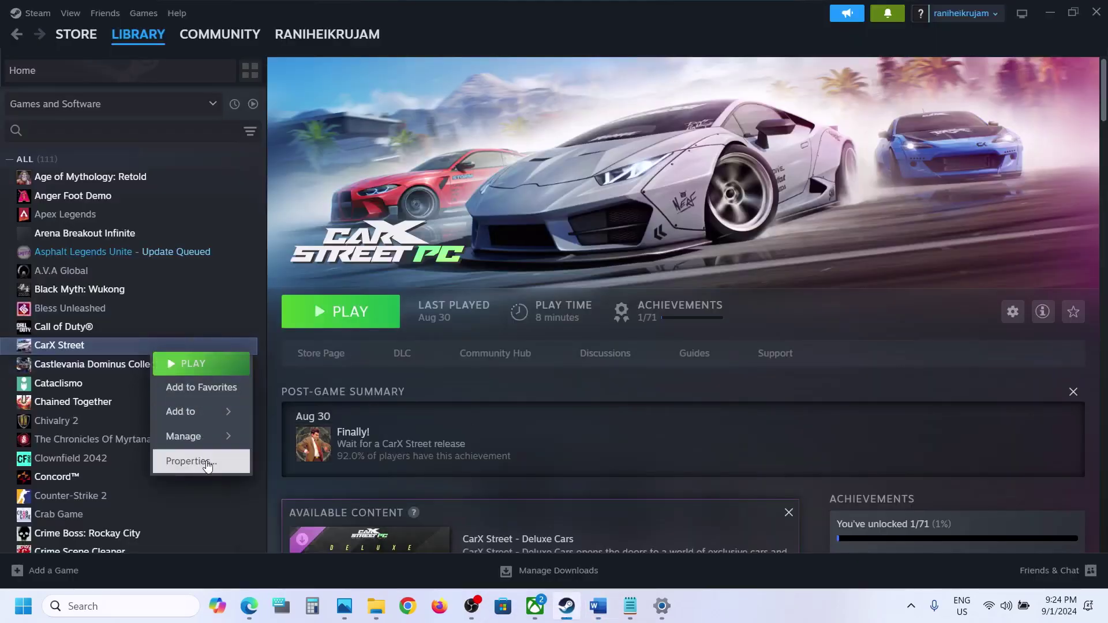
left_click(190, 461)
left_click(330, 202)
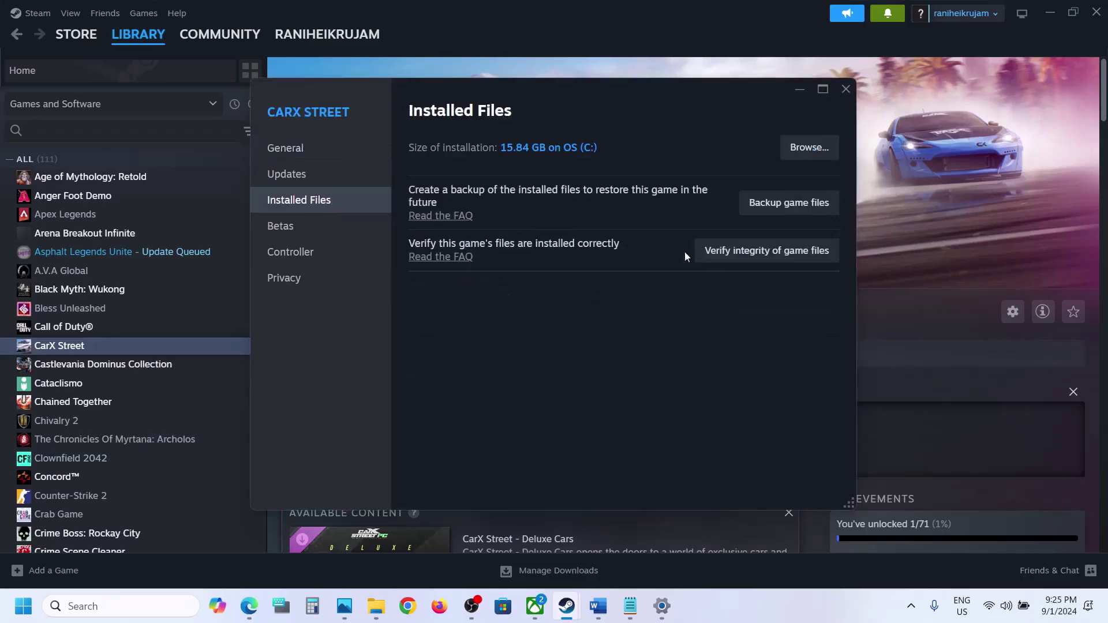
left_click(742, 254)
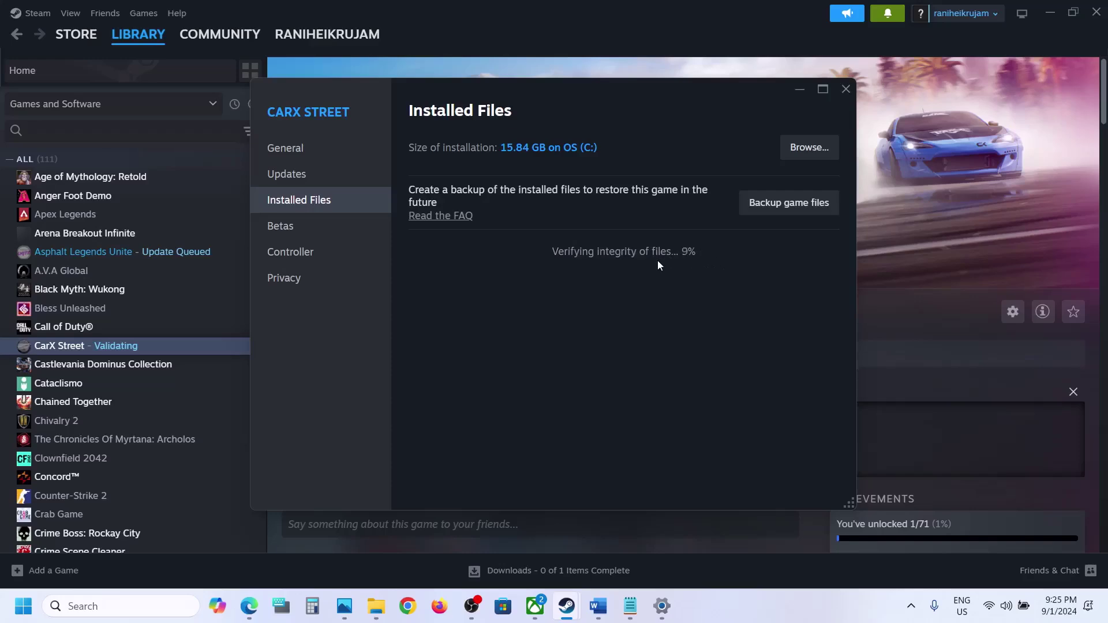
left_click(906, 292)
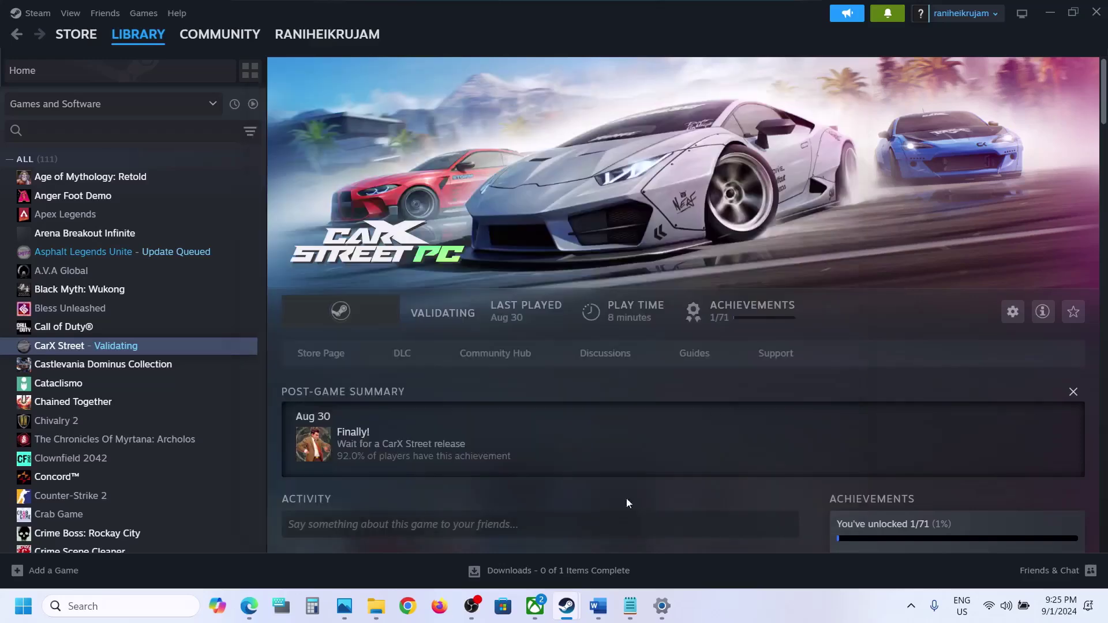
Copy the Visual C++ downloads link from Step 7 of the Word document and open it in Chrome
left_click(601, 606)
scroll(452, 397, "down", 3)
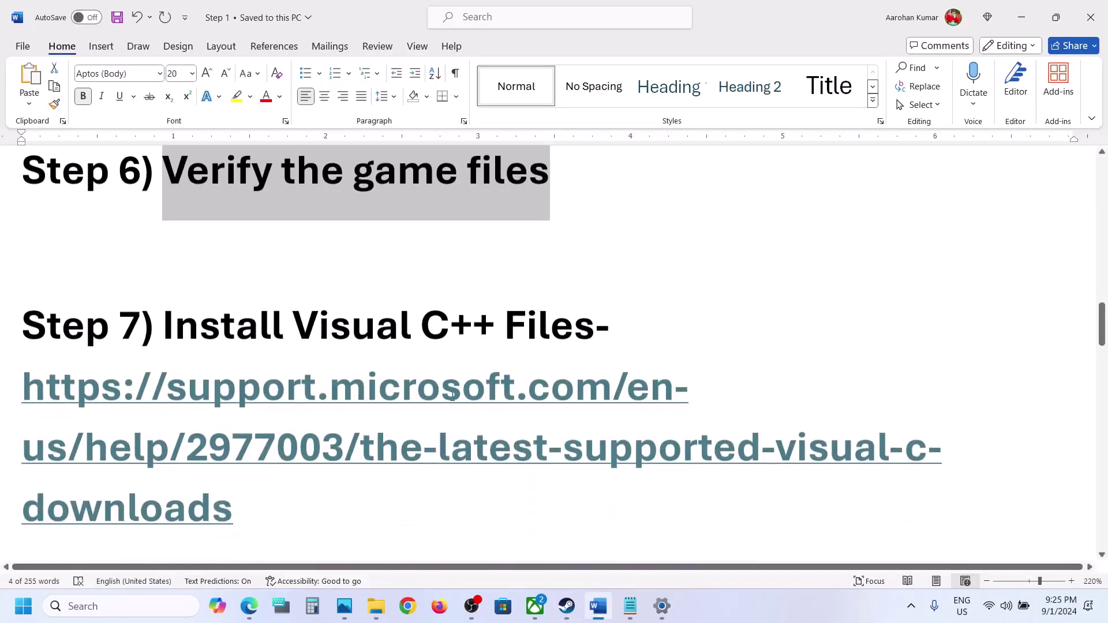
left_click_drag(235, 500, 16, 374)
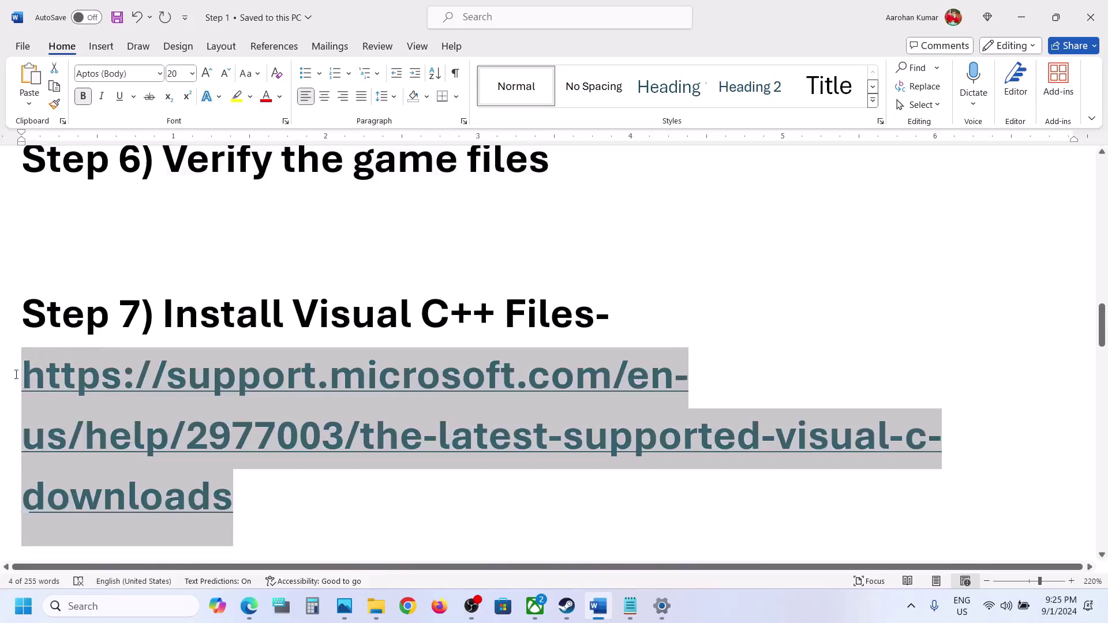
left_click(408, 606)
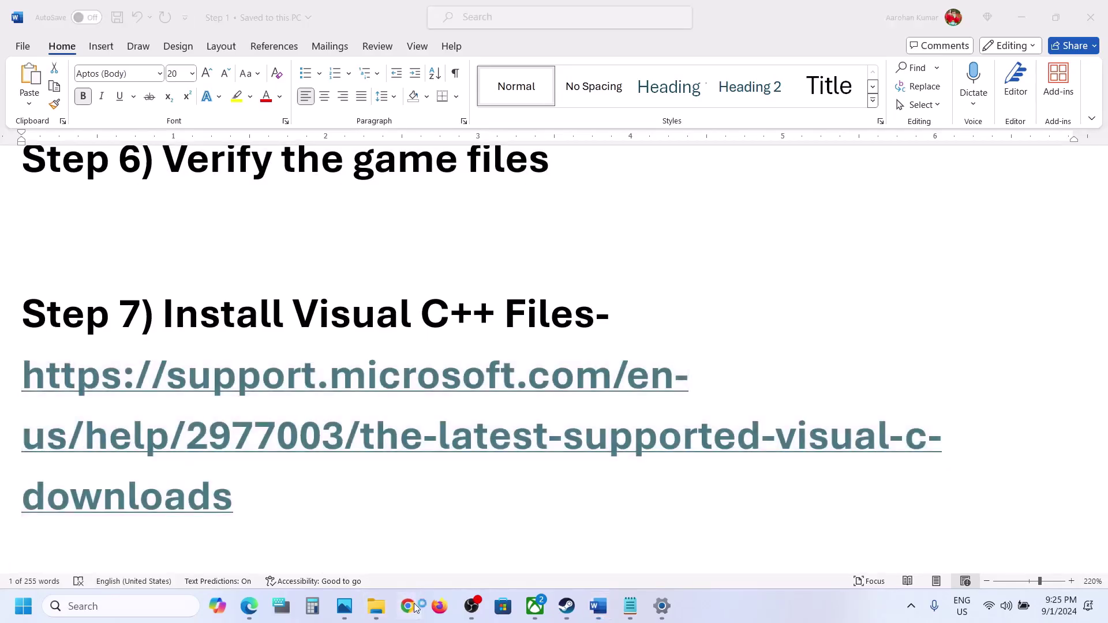
key("ctrl+v")
key("Return")
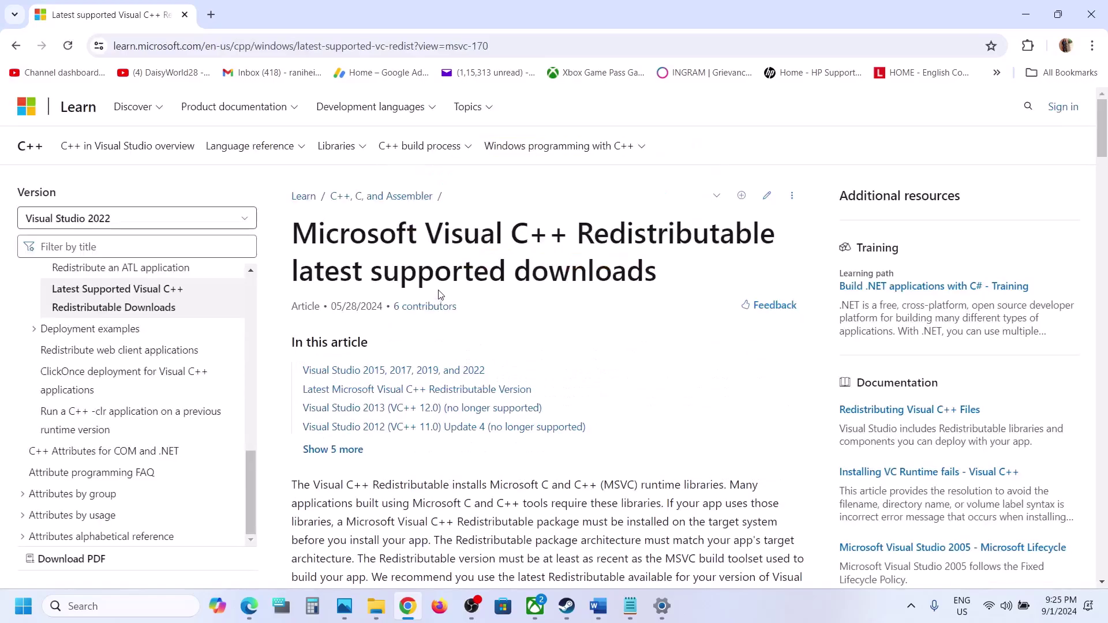
Download the X86 Visual C++ Redistributable from the latest version table, run the installer and start its repair
scroll(440, 295, "down", 7)
scroll(440, 295, "down", 6)
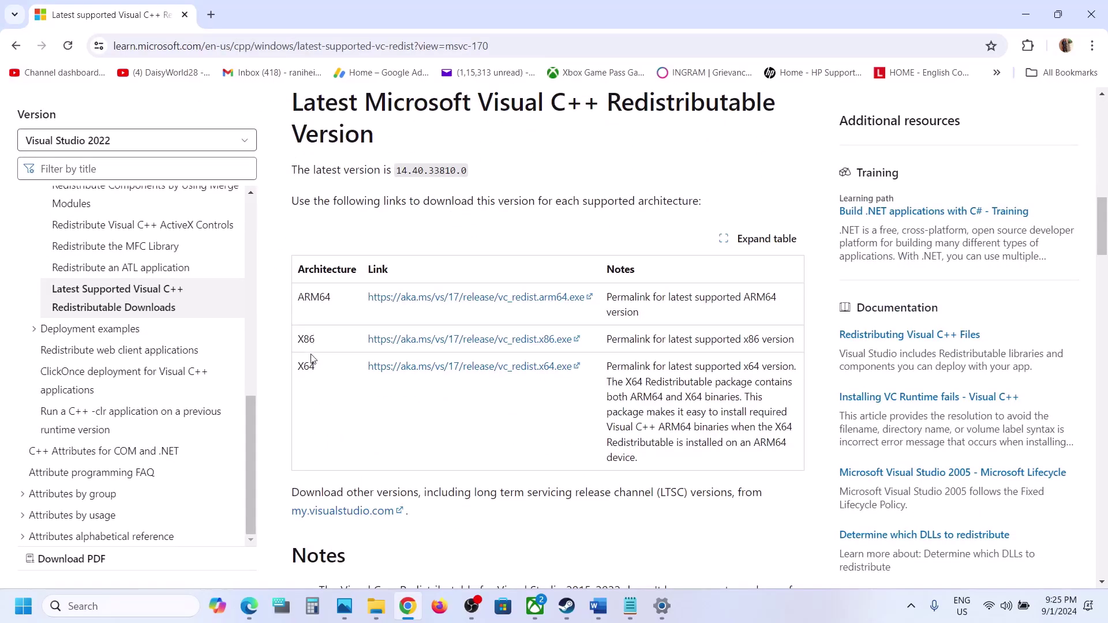
left_click_drag(298, 339, 494, 340)
left_click(470, 344)
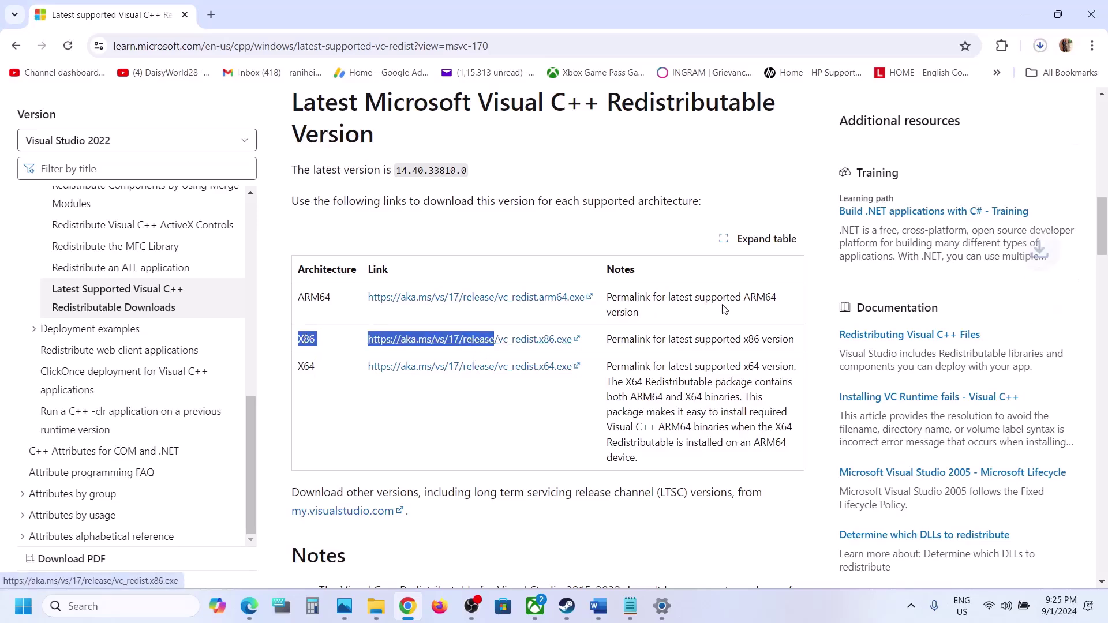
left_click(963, 85)
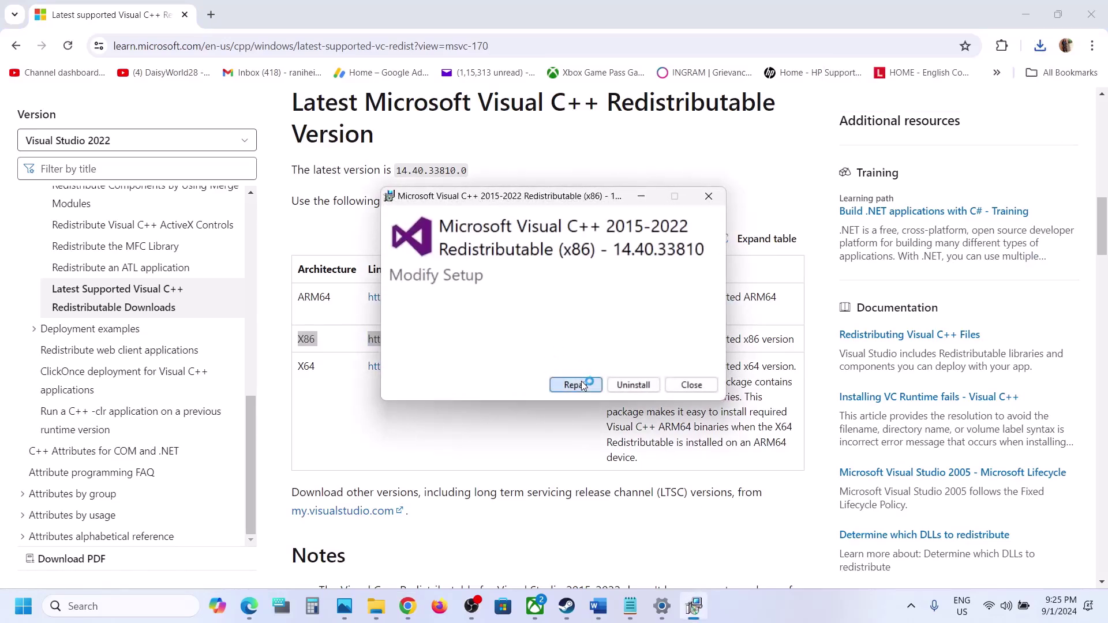
left_click(580, 382)
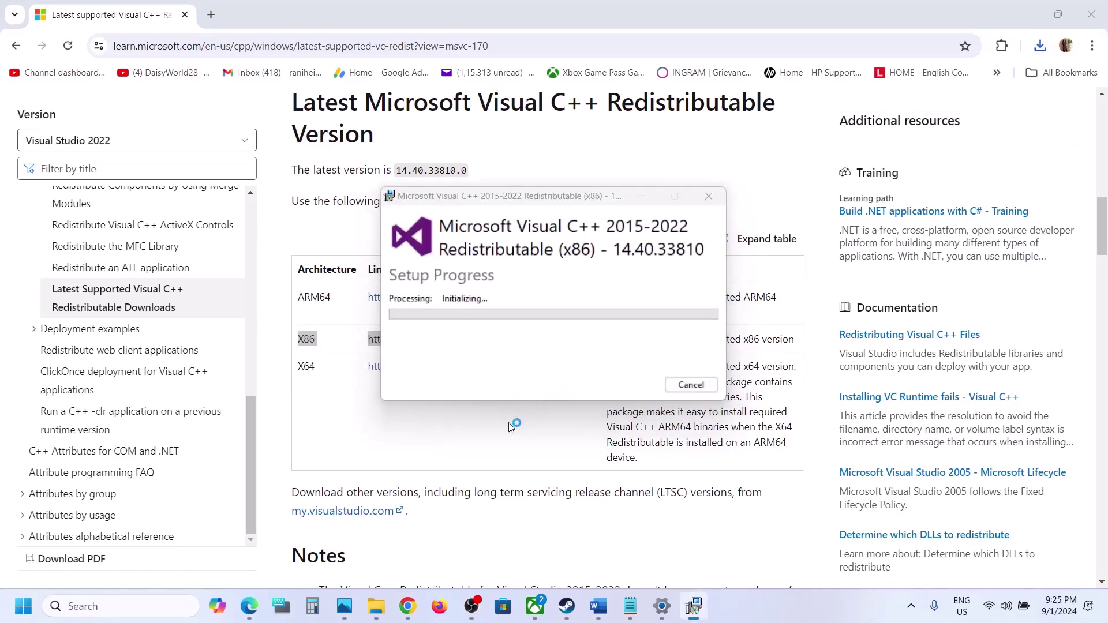
Download and run the X64 Visual C++ Redistributable to repair it, and place the x86 and x64 setup windows side by side
double_click(306, 368)
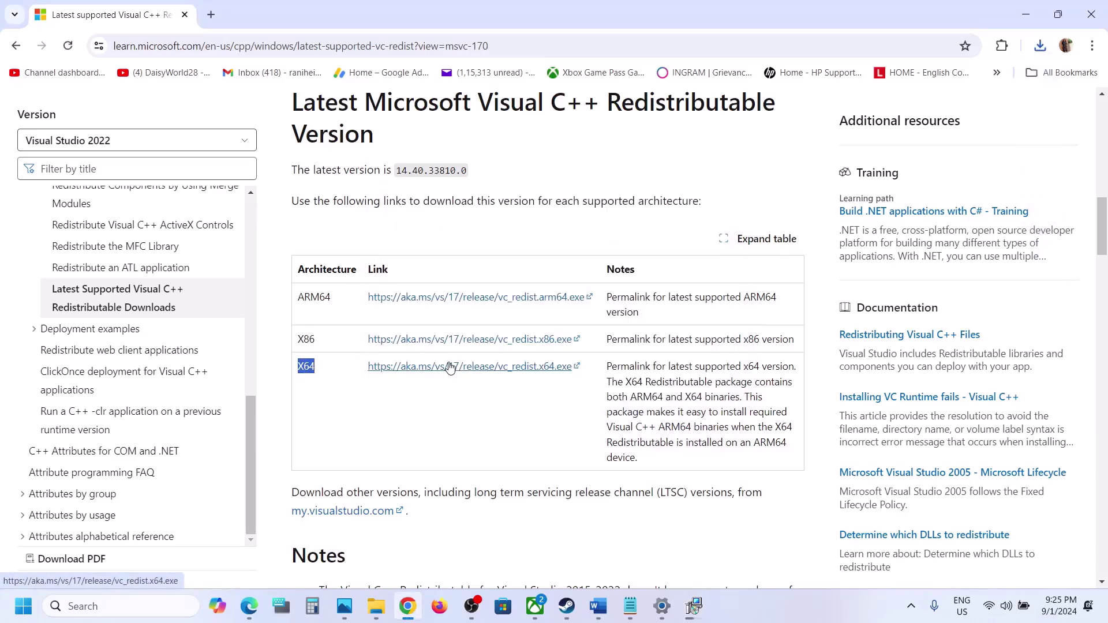
left_click(1042, 51)
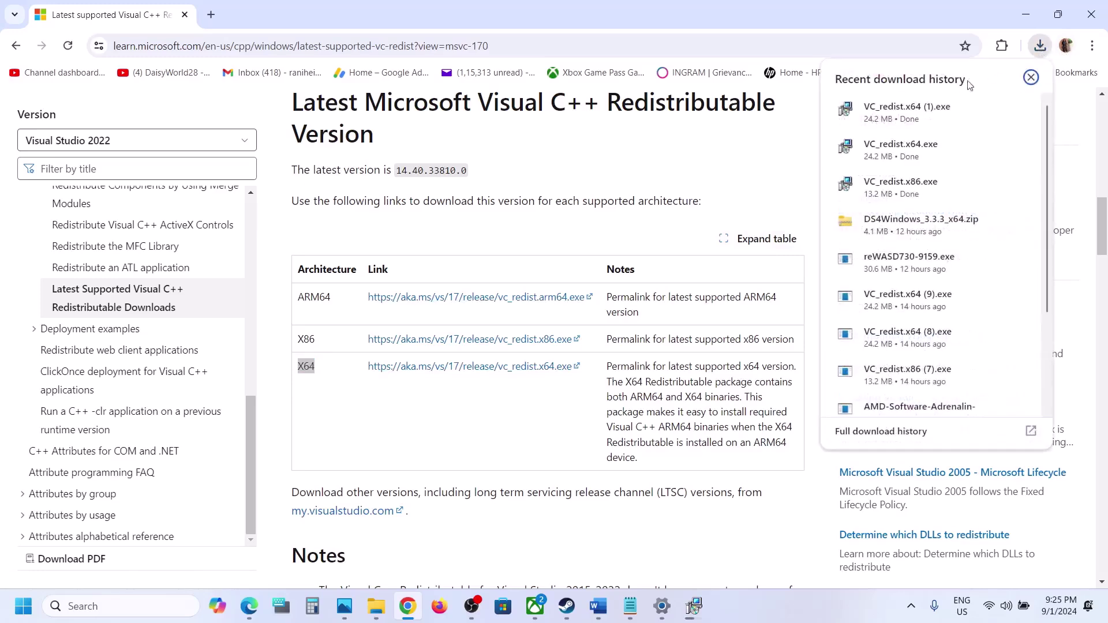
left_click(923, 106)
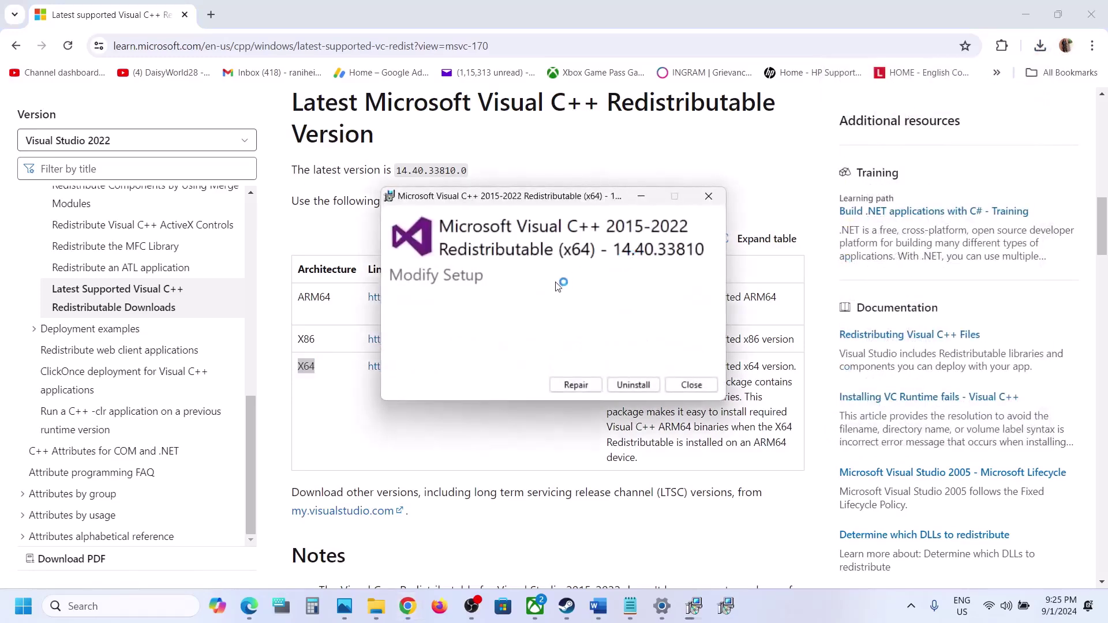
left_click(578, 386)
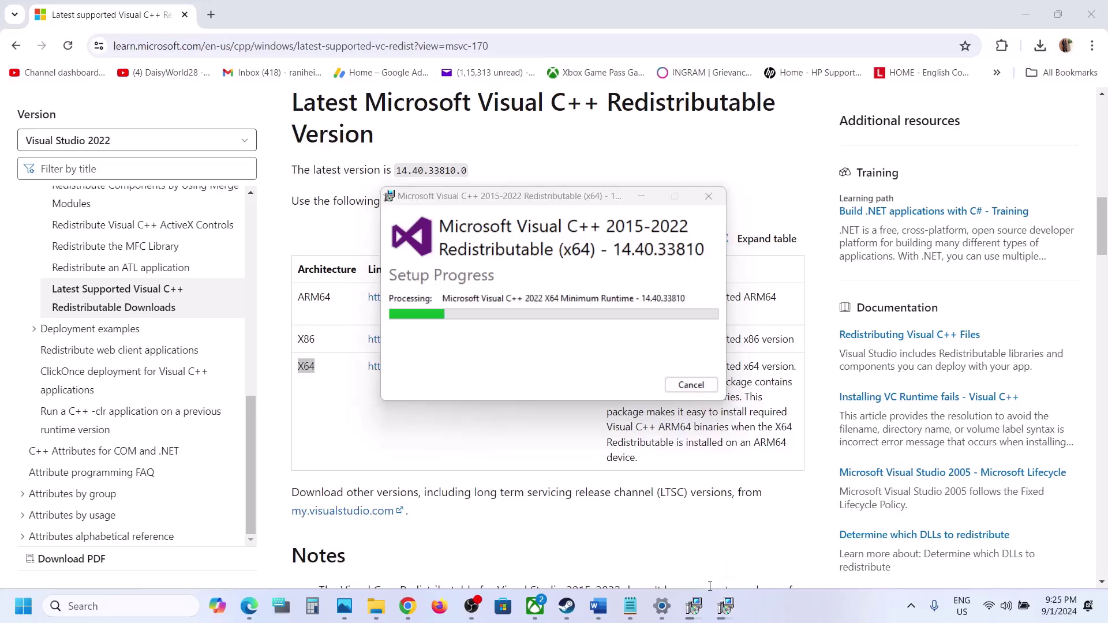
left_click_drag(624, 196, 342, 267)
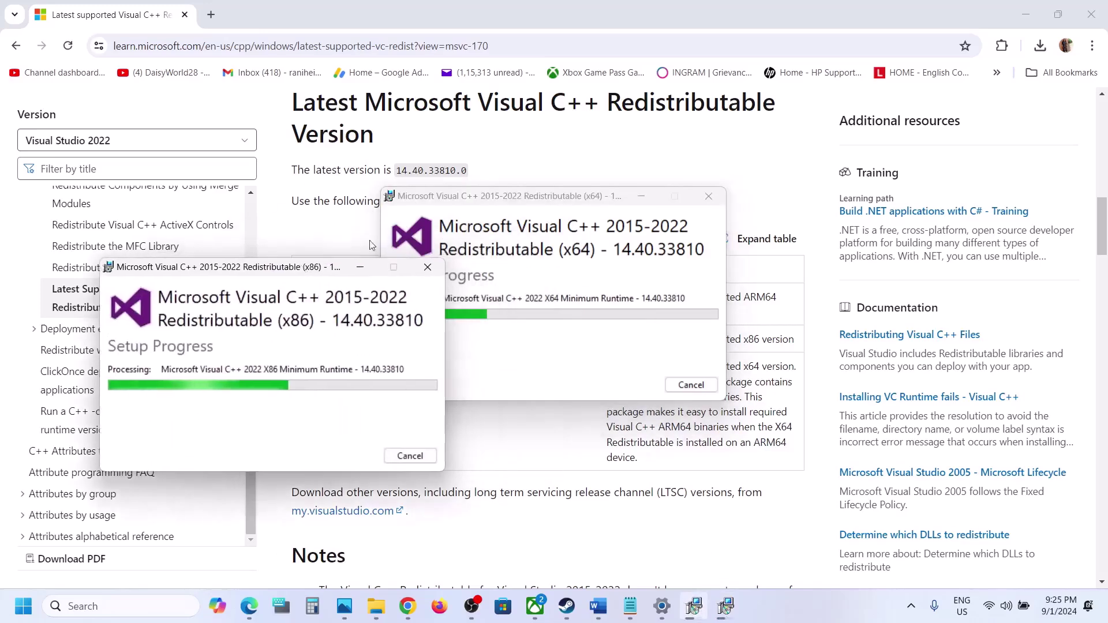
left_click_drag(523, 197, 629, 216)
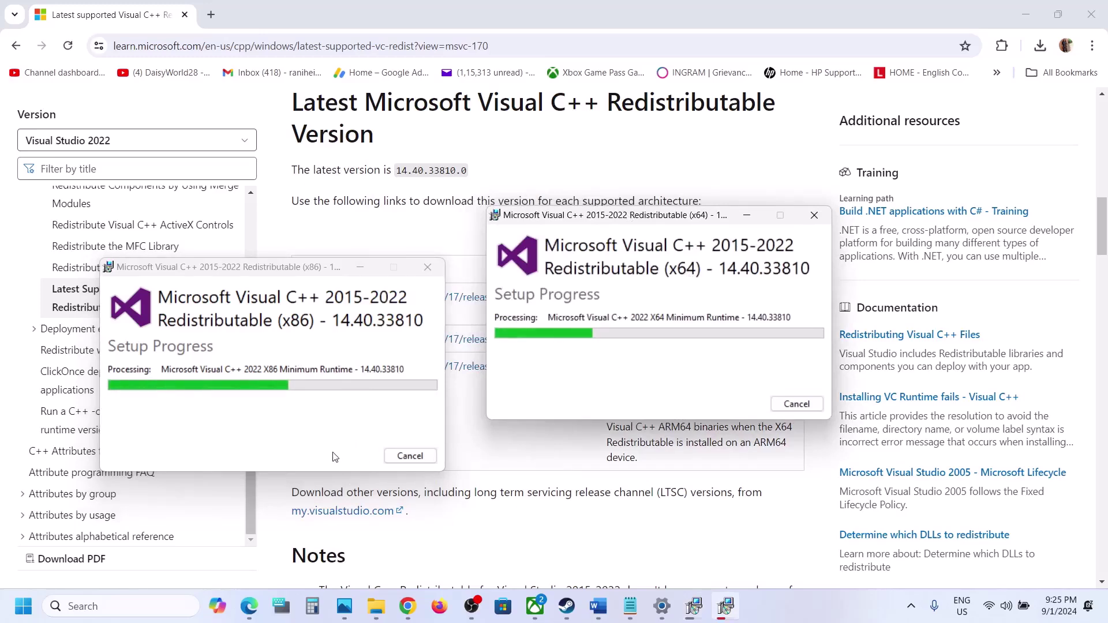
Bring the browser page forward, show the Windows power options without restarting, and switch to CarX Street in Steam
left_click(409, 493)
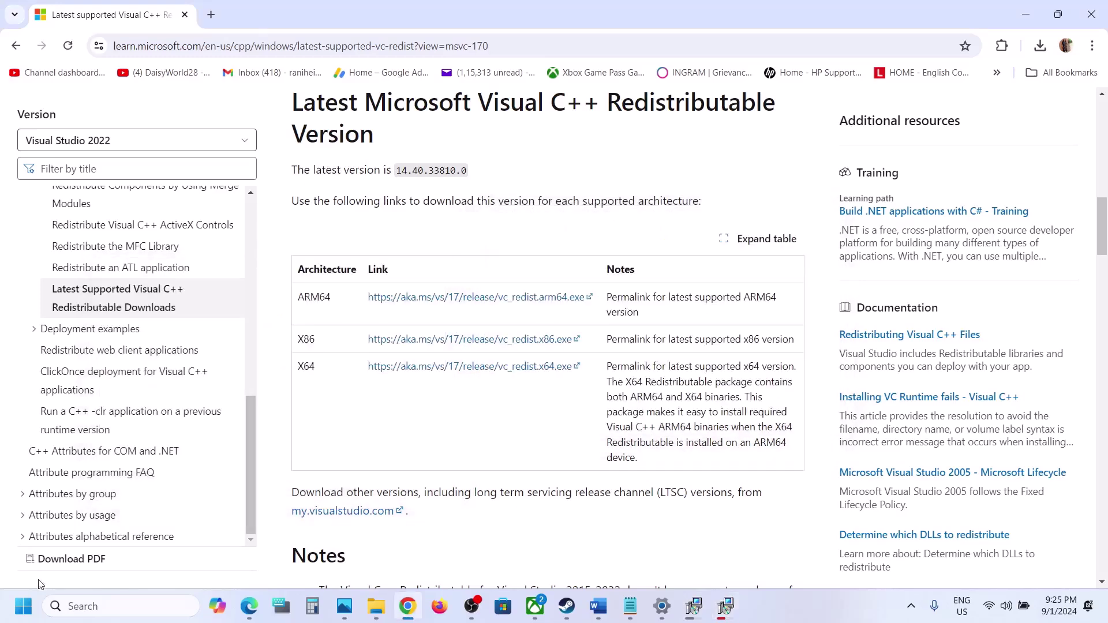
left_click(24, 606)
left_click(420, 556)
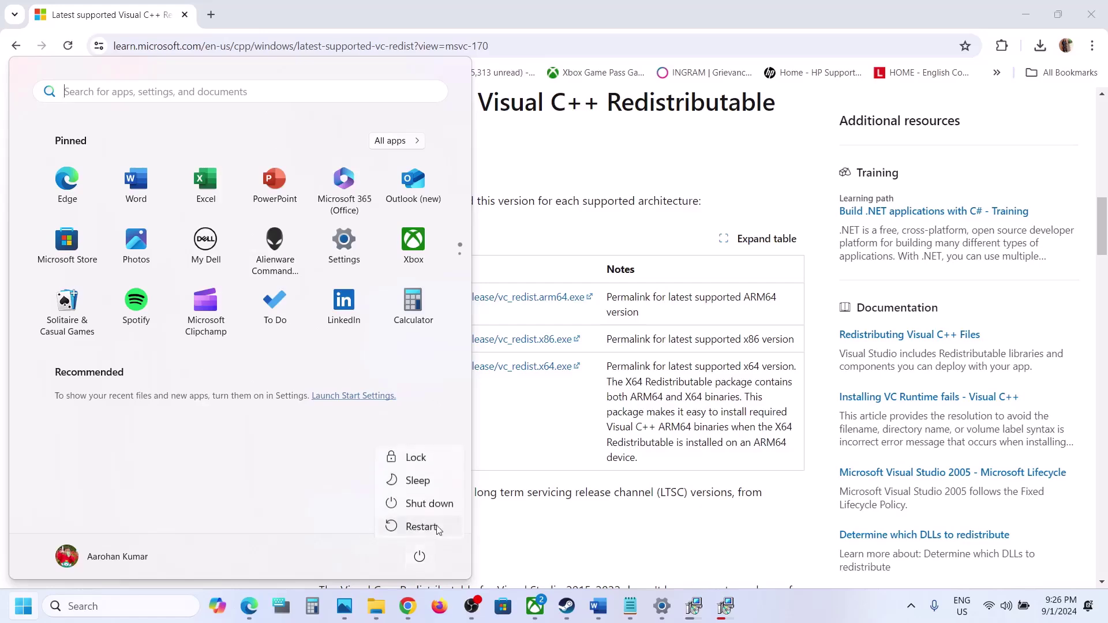
left_click(566, 617)
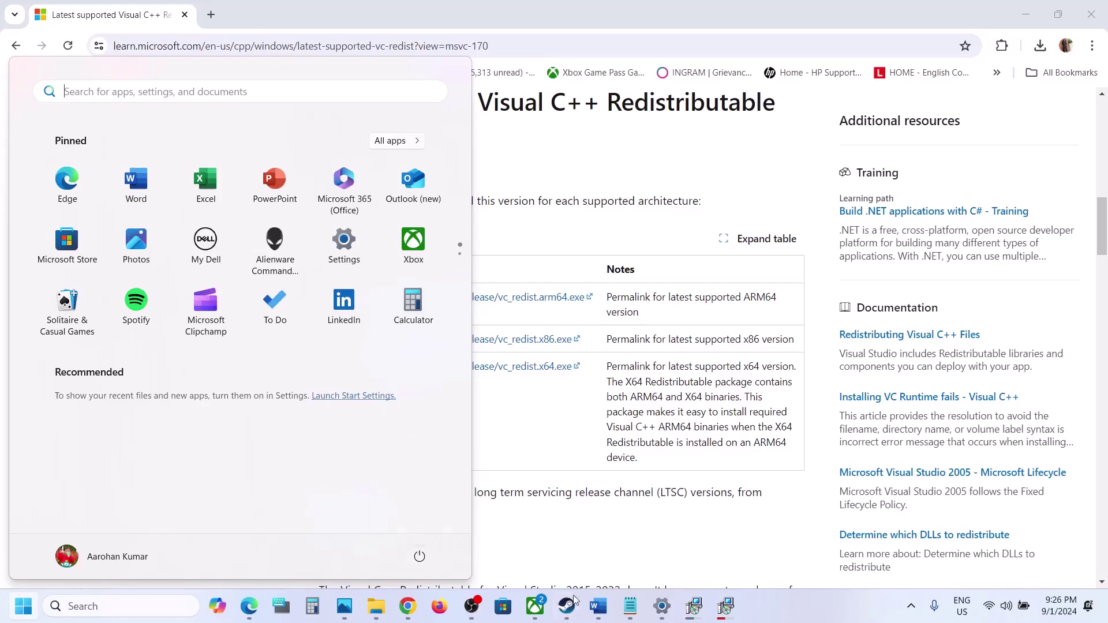
mouse_move(573, 601)
left_click(518, 546)
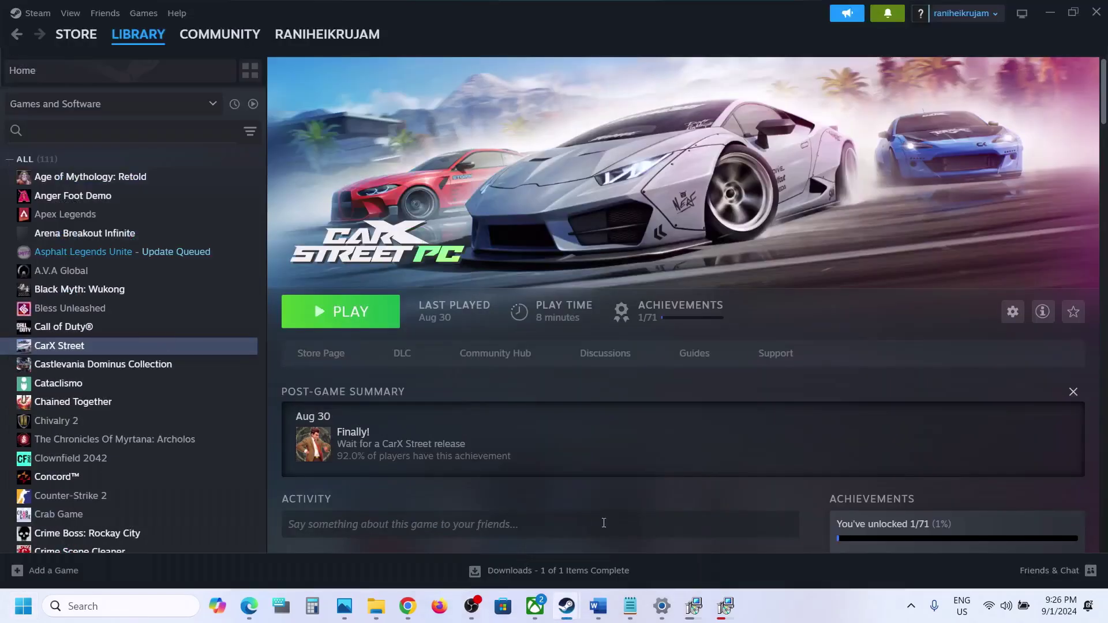
Highlight Step 8, Update Windows, in the Word document and check for updates in the Windows Update settings
left_click(598, 606)
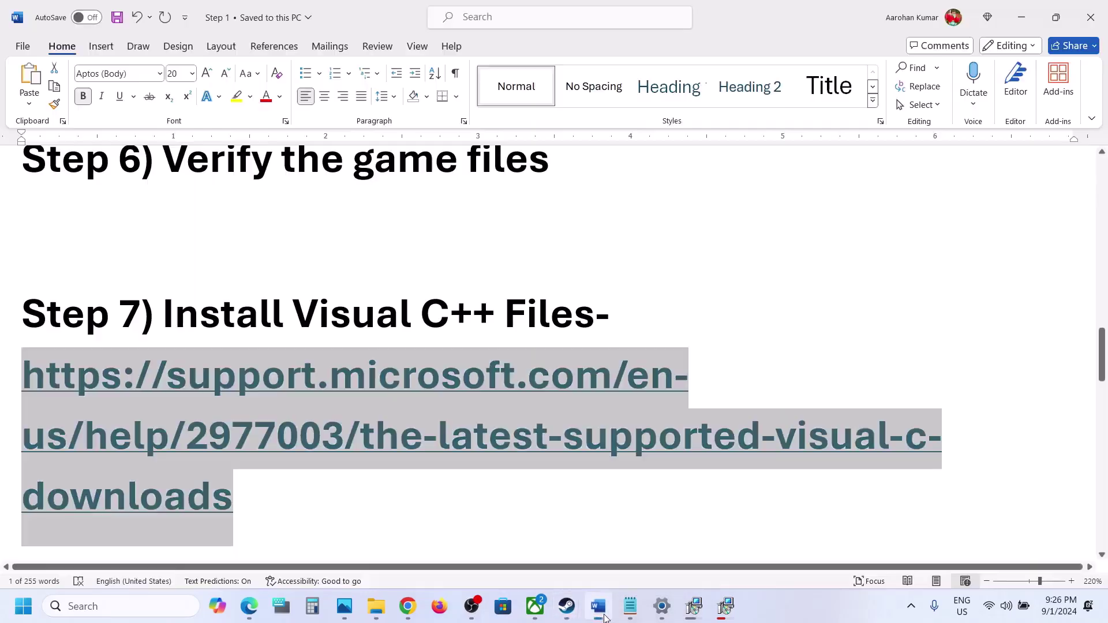
scroll(379, 459, "down", 4)
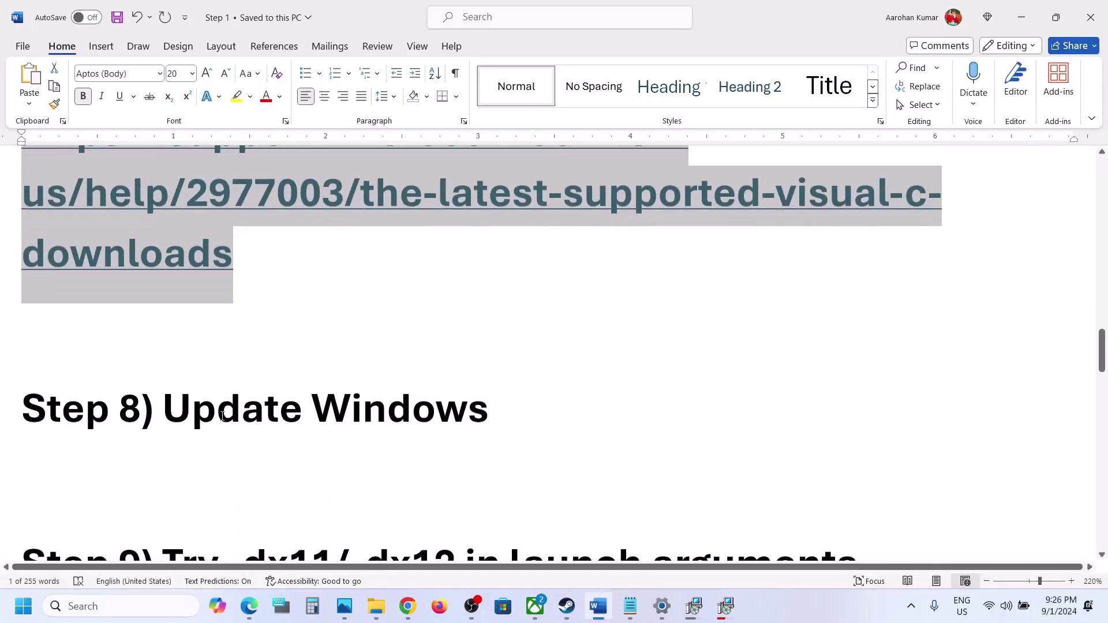
left_click_drag(223, 415, 498, 410)
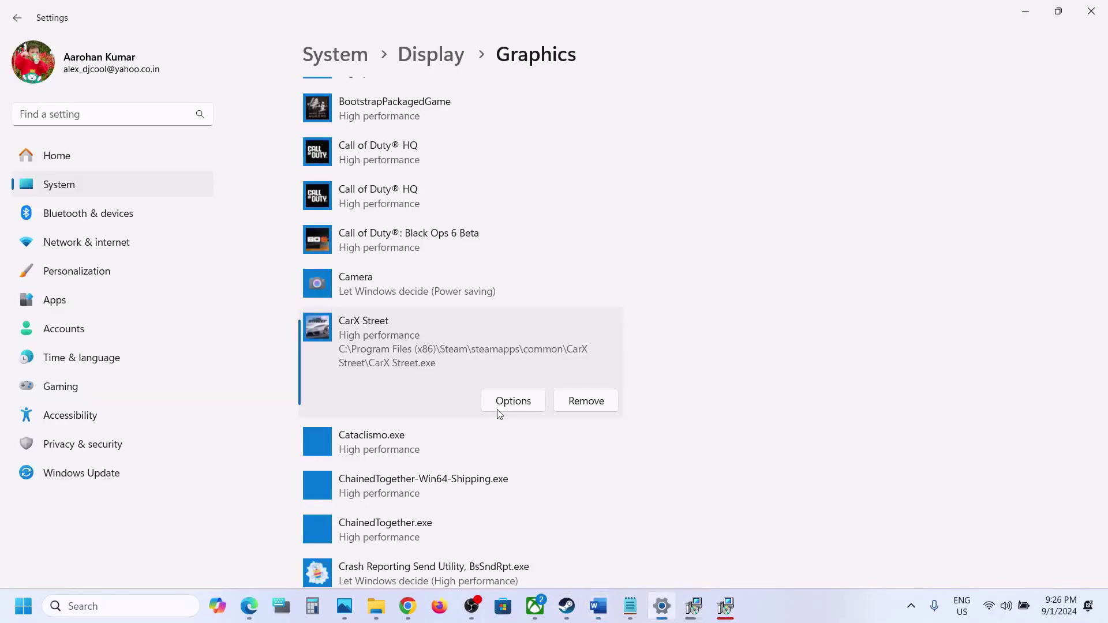
left_click(117, 484)
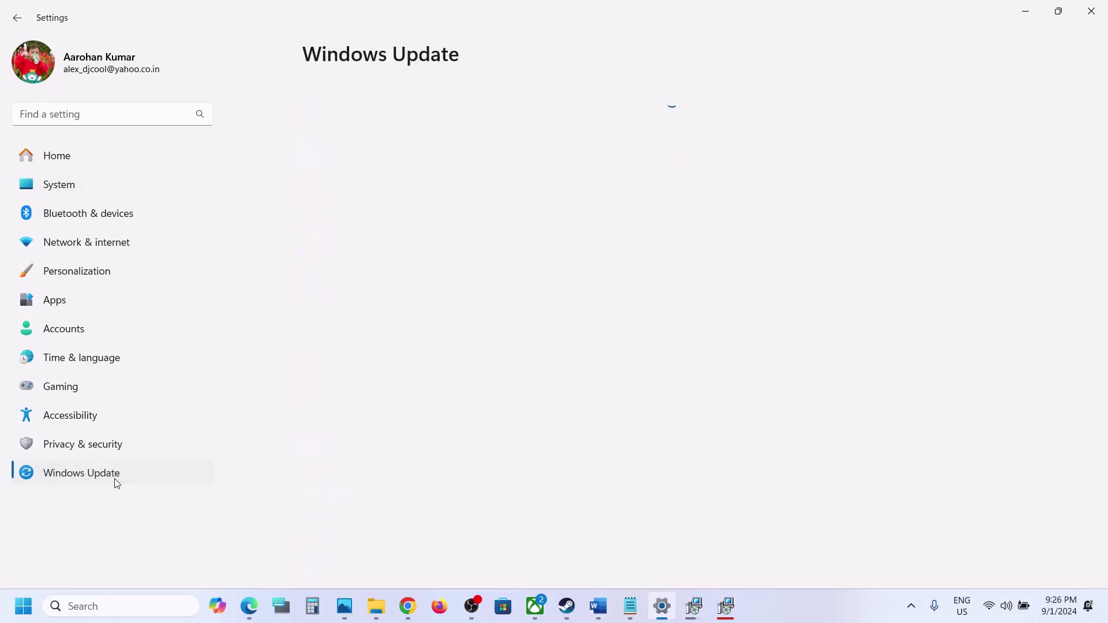
left_click(952, 121)
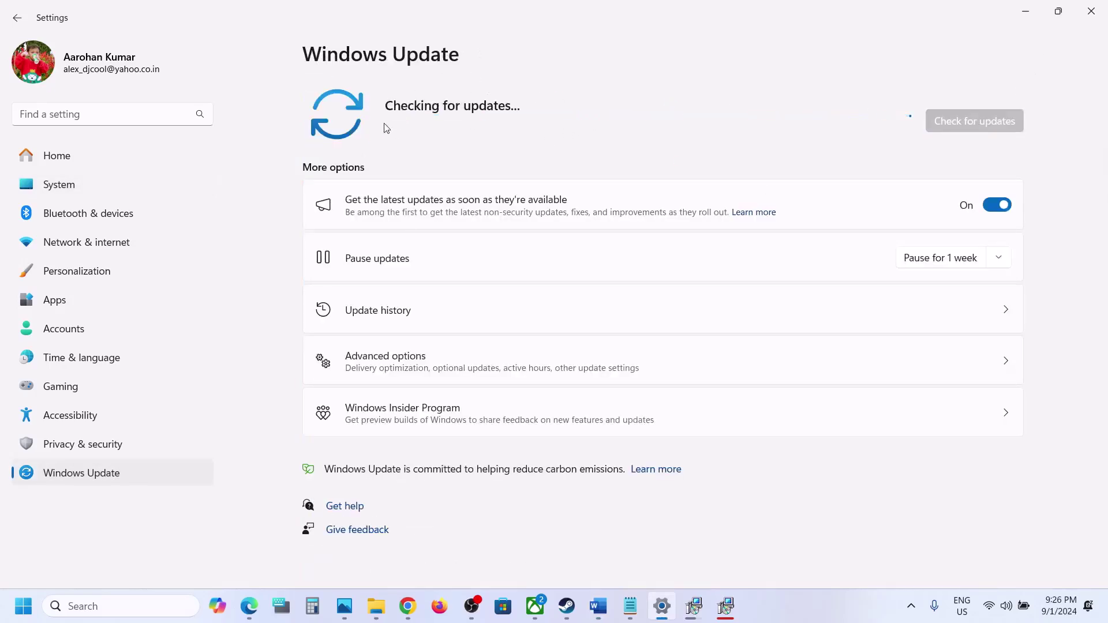
Show the Restart choice in the Windows power options and dismiss it without restarting
left_click(23, 606)
left_click(420, 557)
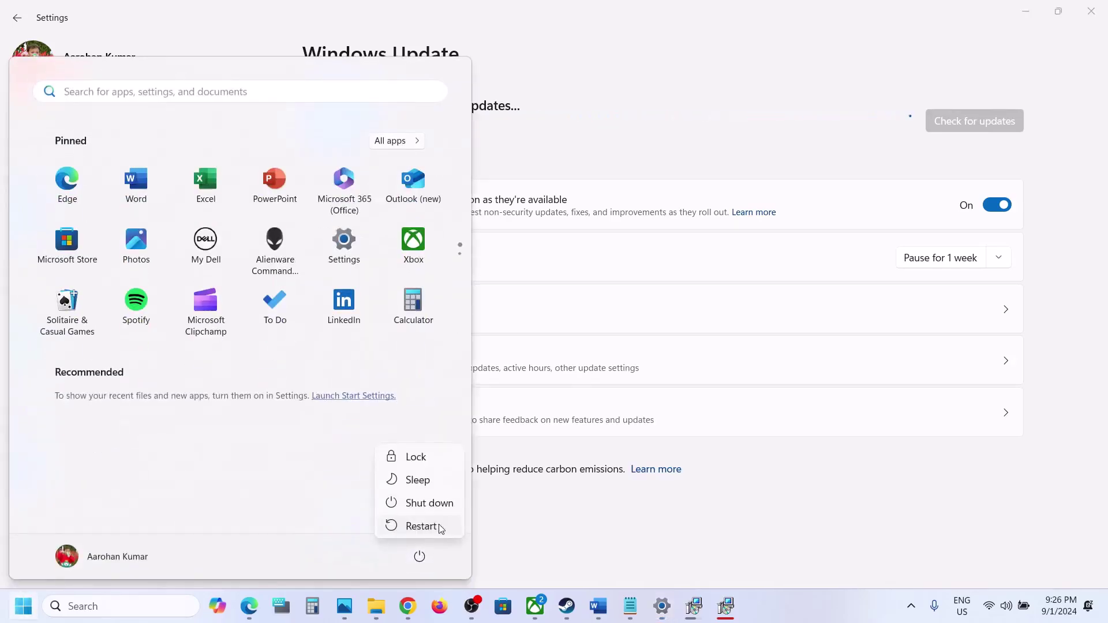
key("Escape")
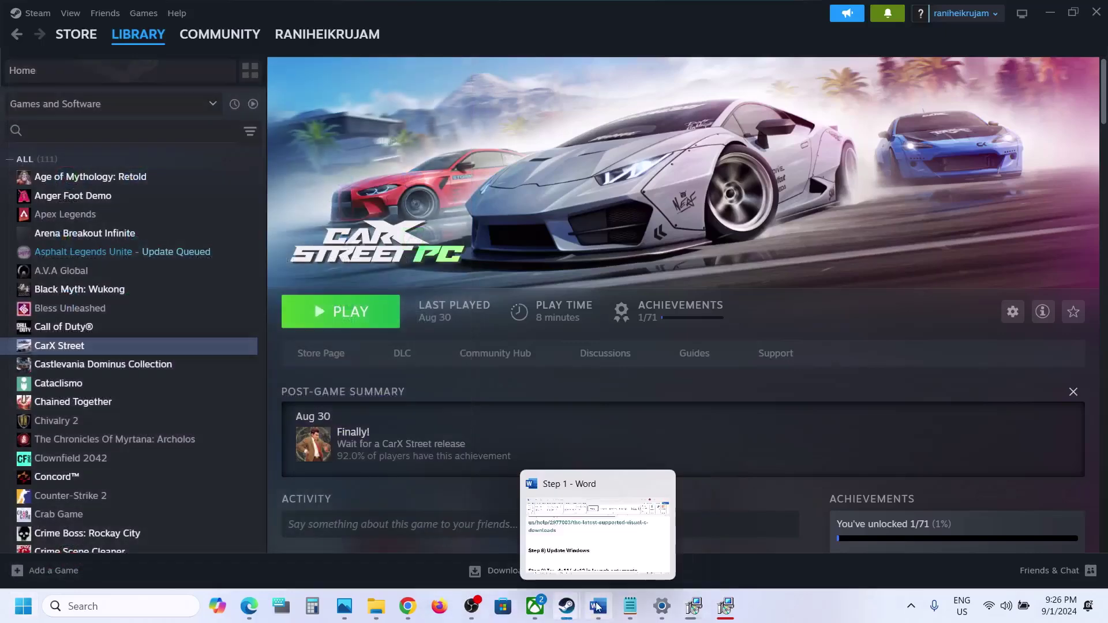
Return to the Word document and highlight Step 9 about the -dx11/-dx12 launch arguments
left_click(598, 606)
scroll(477, 420, "down", 3)
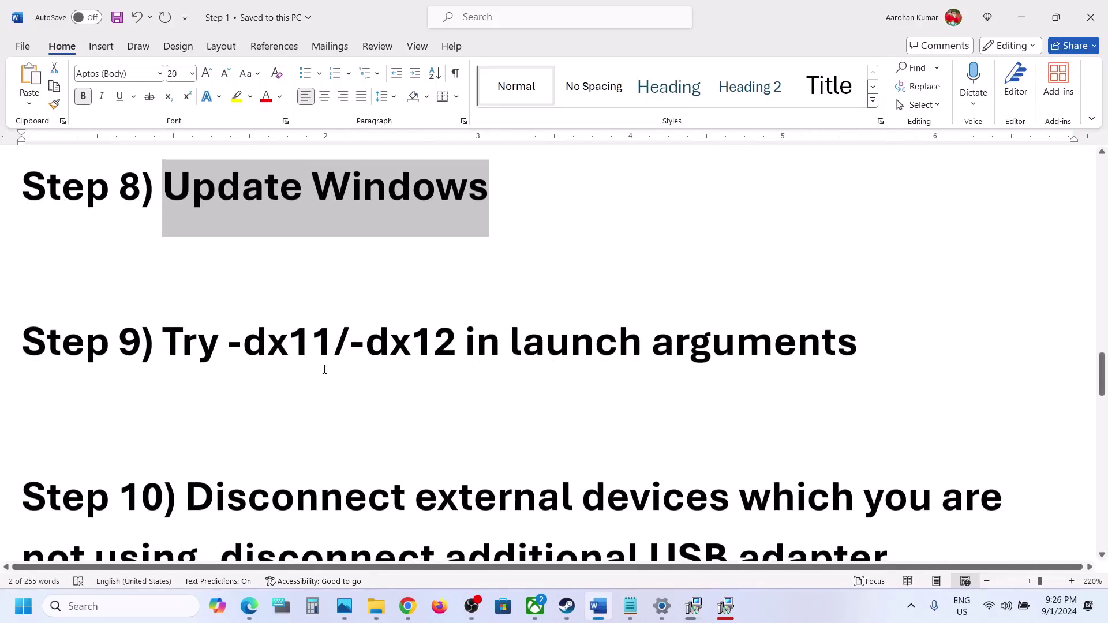
left_click_drag(244, 347, 859, 346)
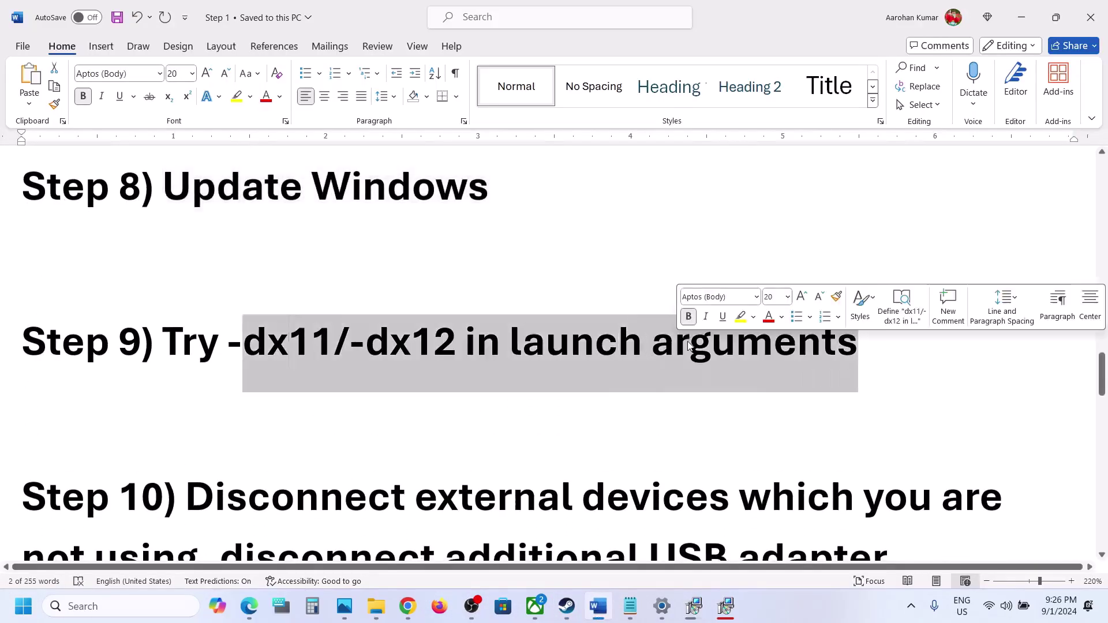
Set CarX Street's launch options to -dx11 in its Steam properties and close them
left_click(1020, 19)
right_click(135, 347)
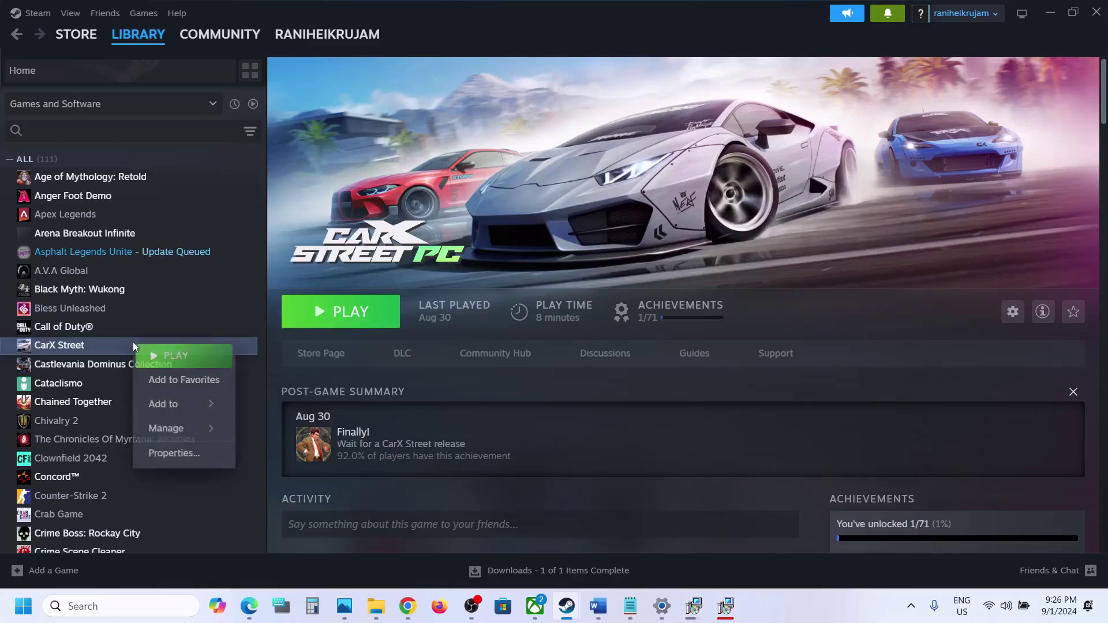
left_click(173, 453)
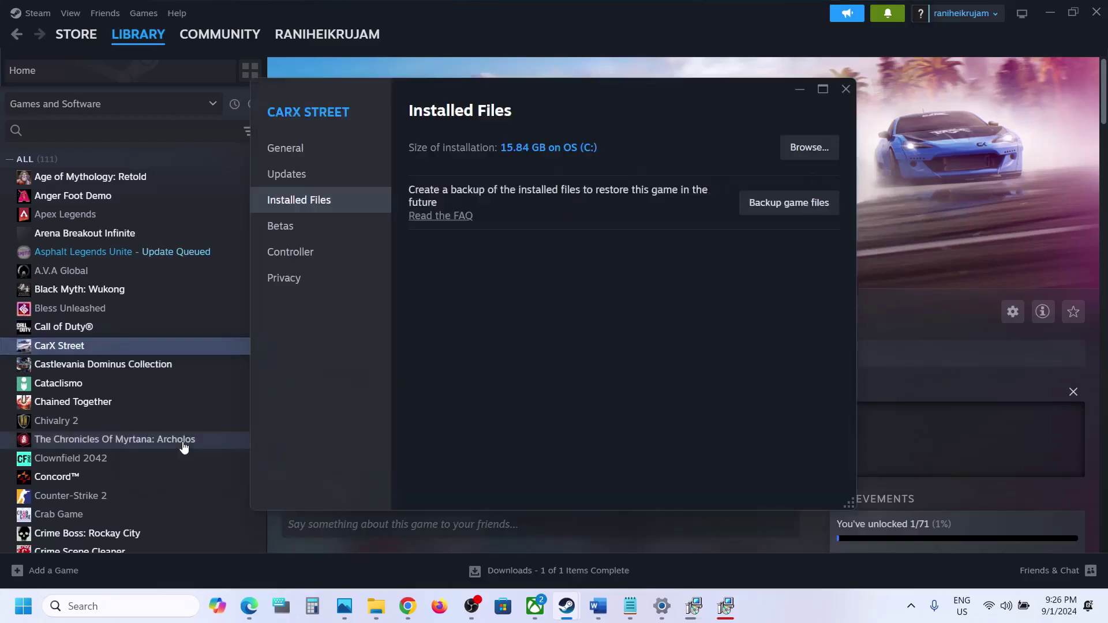
left_click(315, 161)
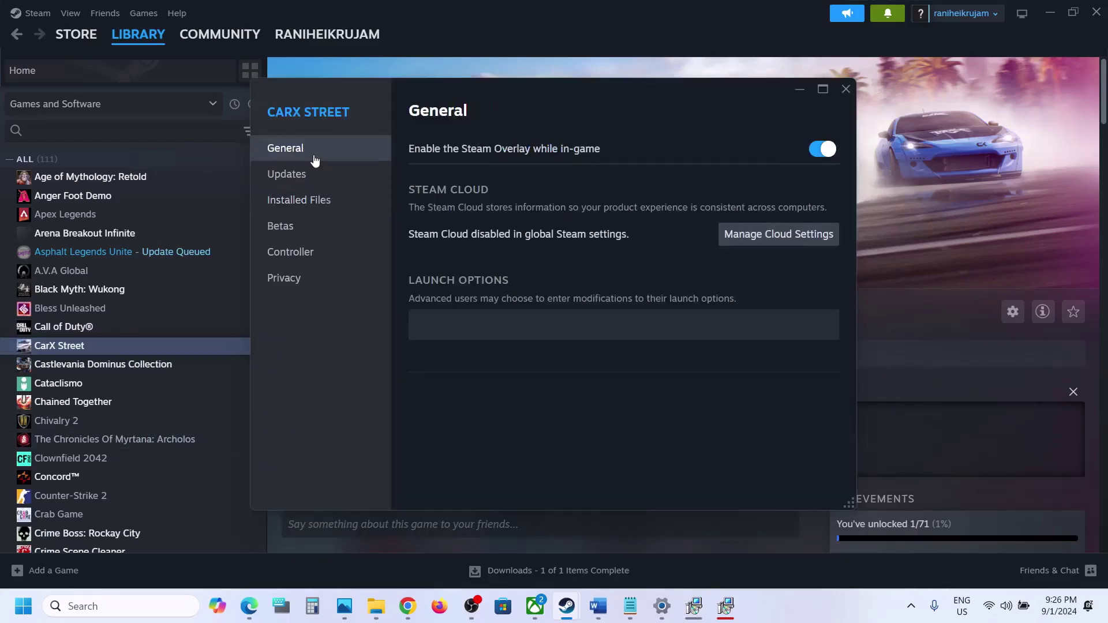
left_click(437, 321)
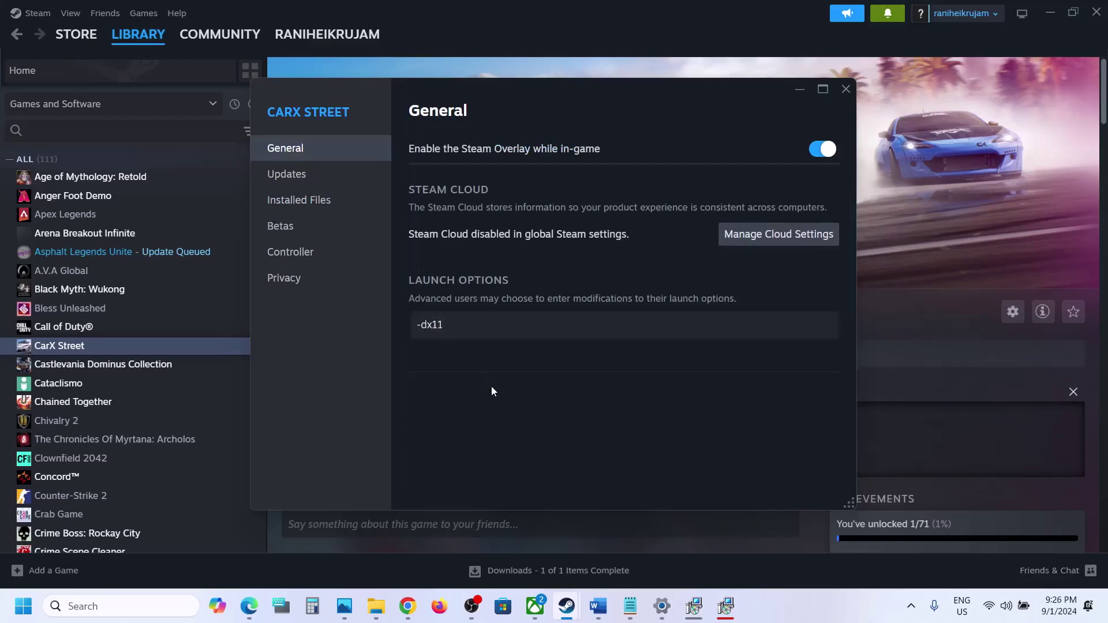
left_click(846, 89)
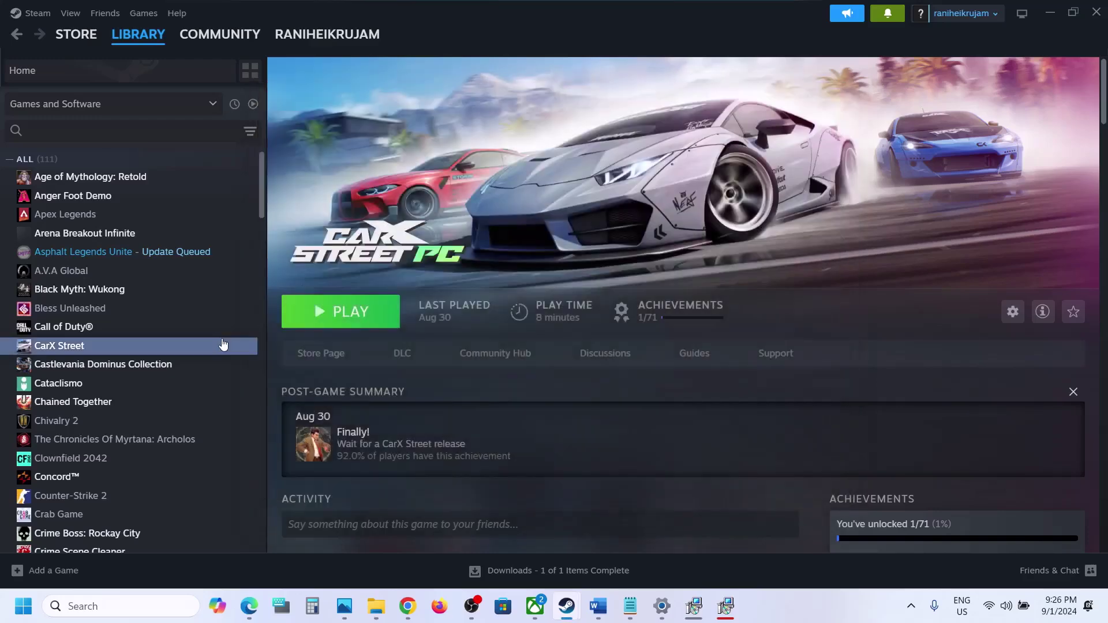
Try -dx12 as CarX Street's launch option in place of -dx11, clear the launch options and close the properties
right_click(153, 348)
left_click(183, 455)
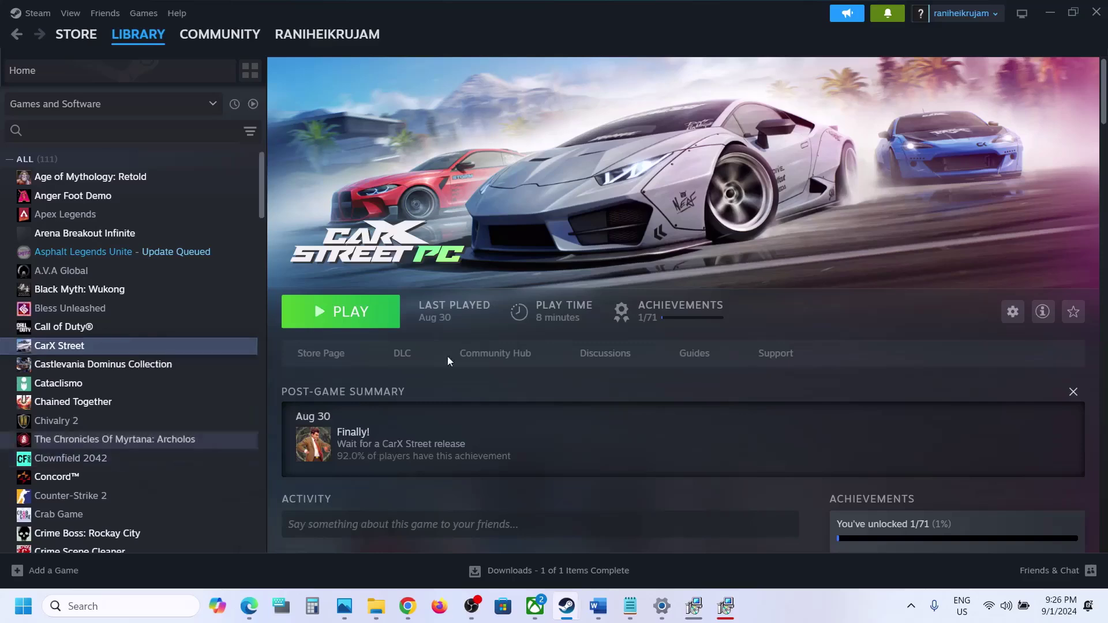
left_click(524, 315)
key("ctrl+a")
type("-d")
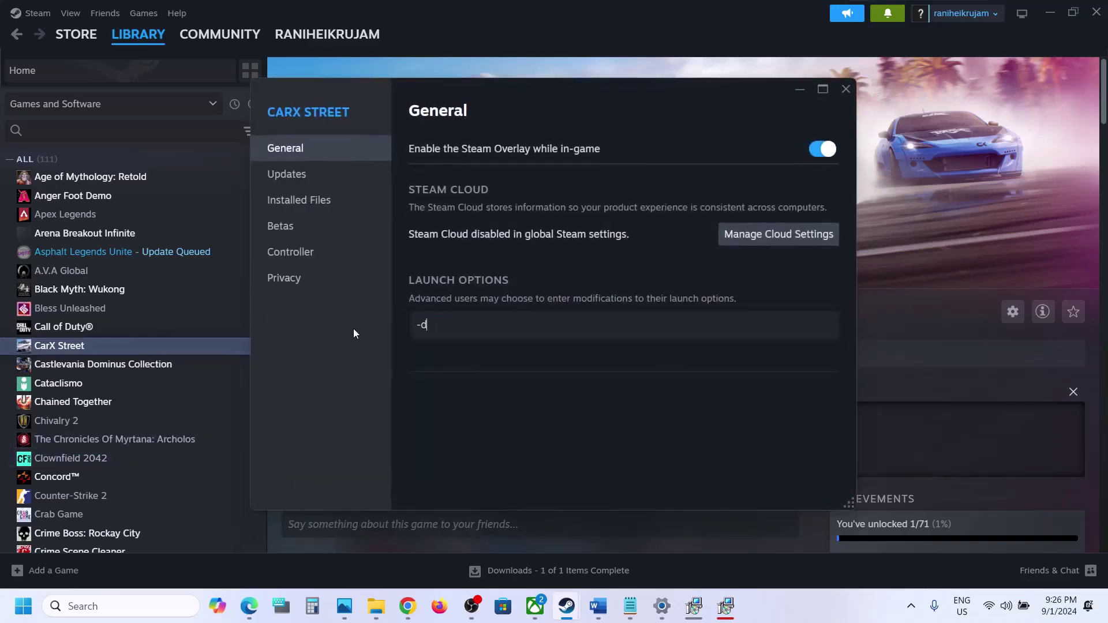
type("x112")
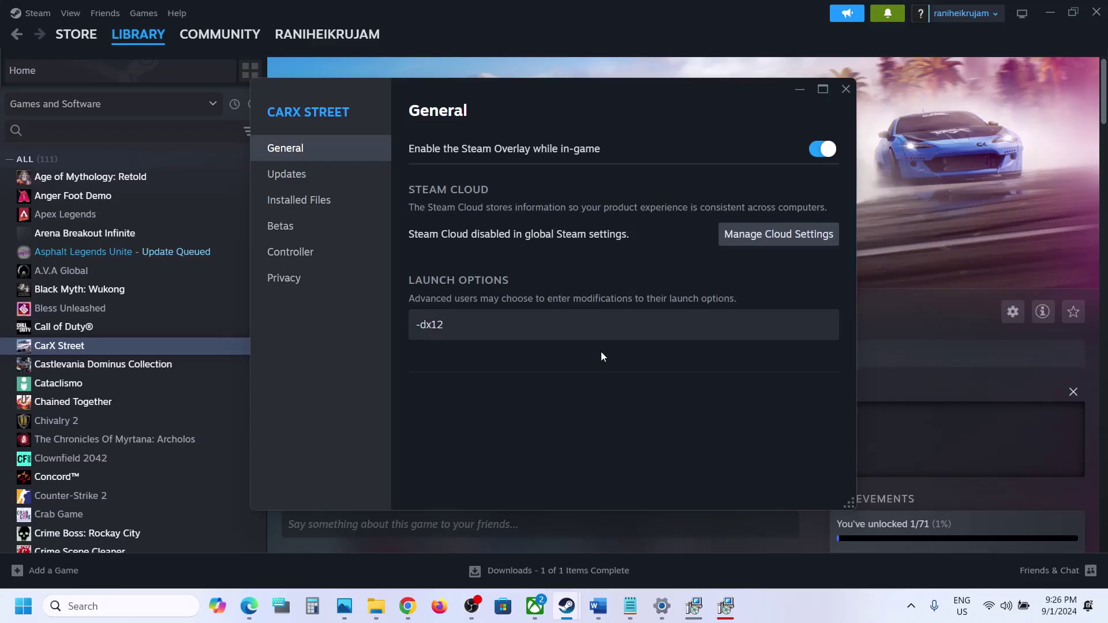
left_click_drag(534, 319, 177, 377)
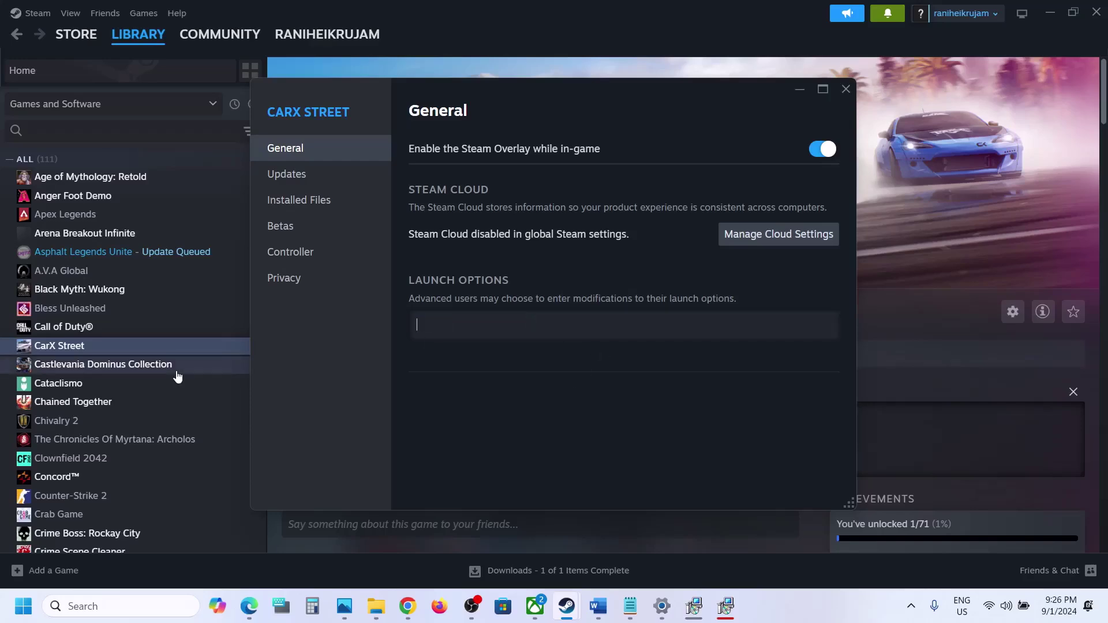
left_click(846, 89)
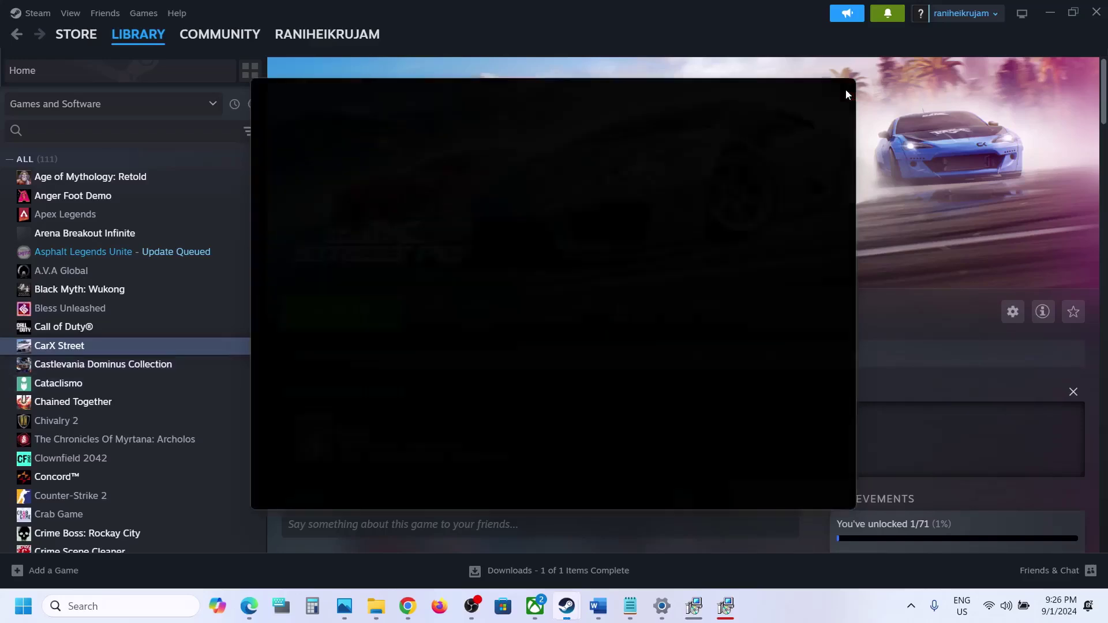
Read Step 10 in the Word document, highlighting the advice on disconnecting external devices, USB adapters, controllers and monitors and on disabling the overlay
left_click(607, 607)
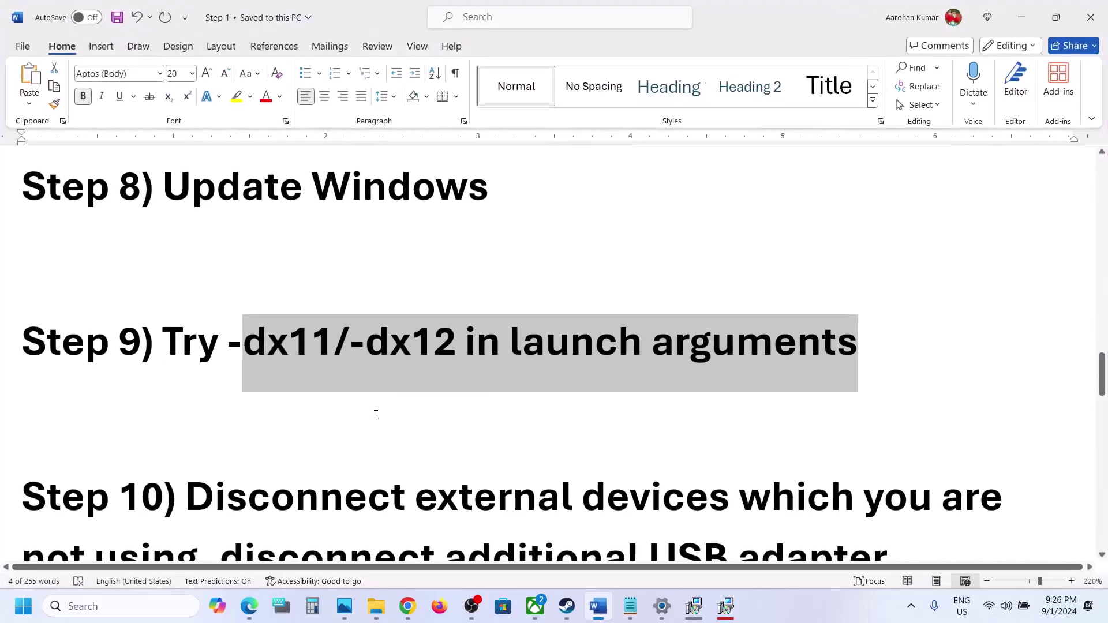
scroll(377, 413, "down", 3)
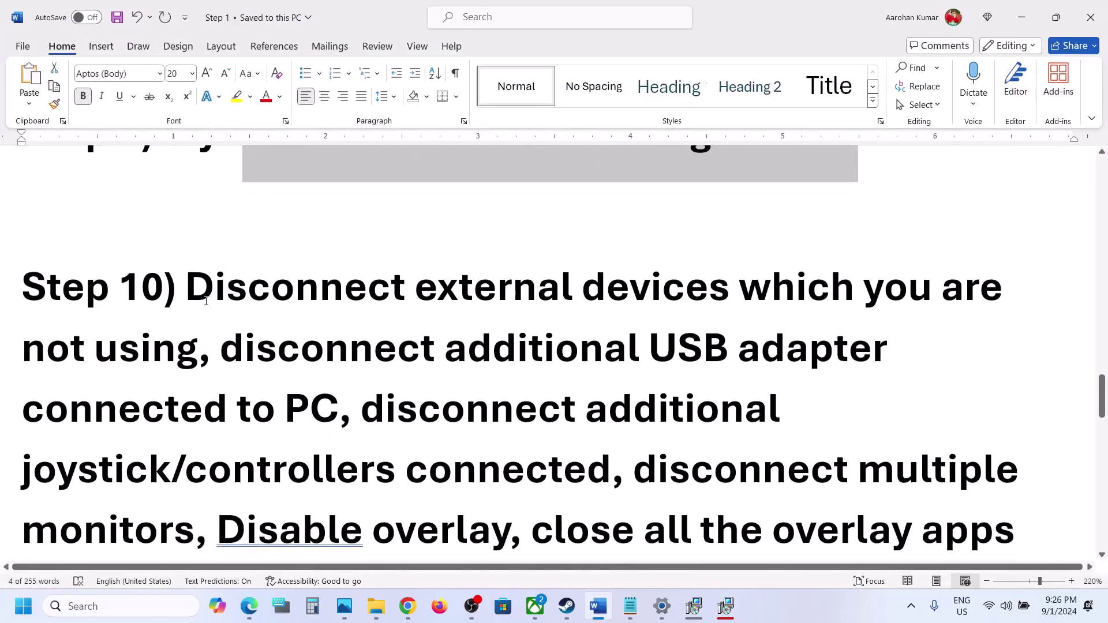
left_click_drag(206, 300, 216, 341)
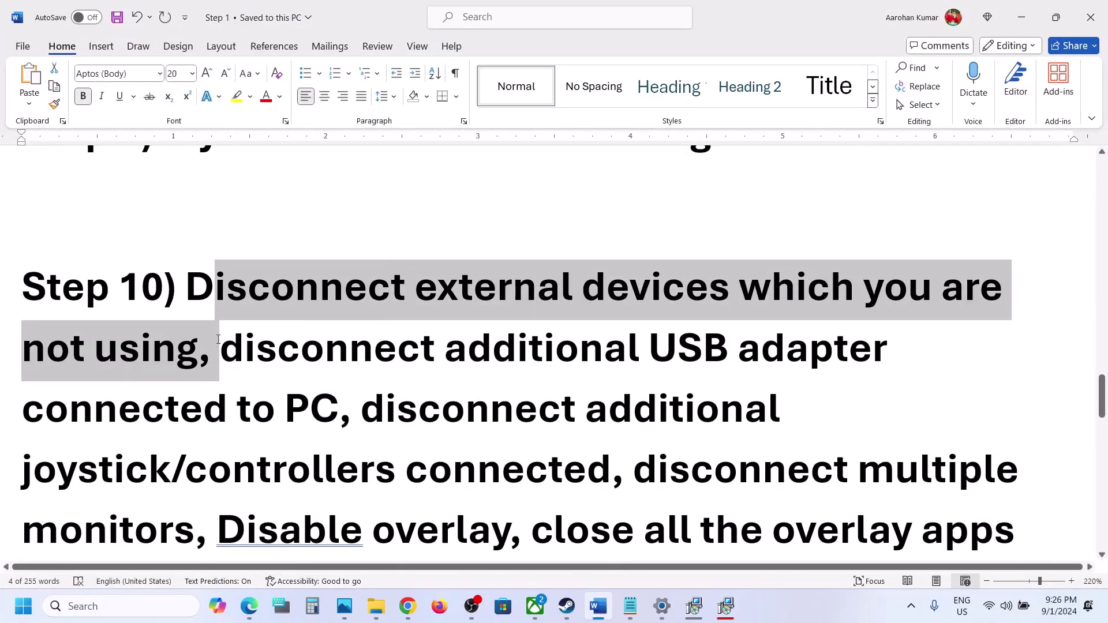
left_click_drag(220, 341, 611, 462)
scroll(680, 305, "down", 3)
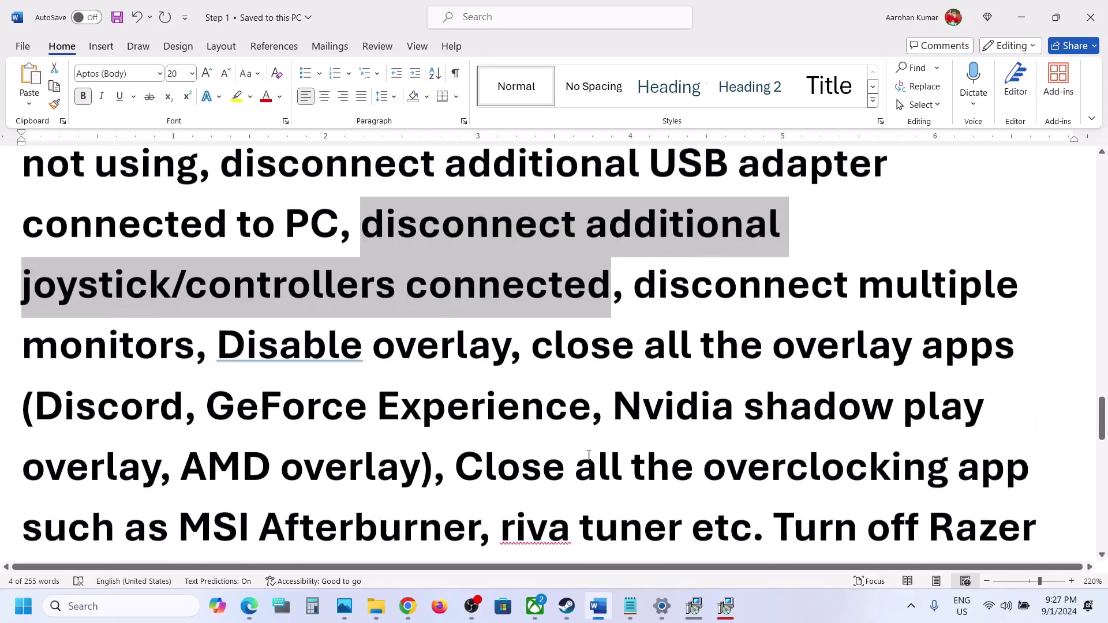
left_click_drag(640, 263, 508, 321)
double_click(247, 317)
Turn off the in-game Steam Overlay in CarX Street's Steam properties and close them
mouse_move(576, 617)
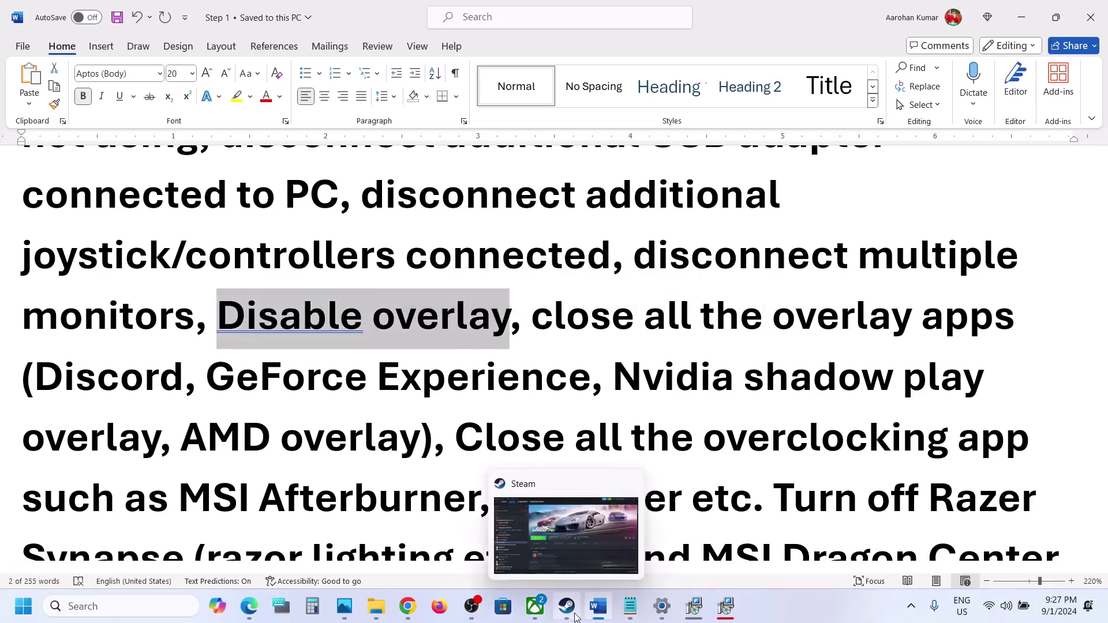
left_click(532, 538)
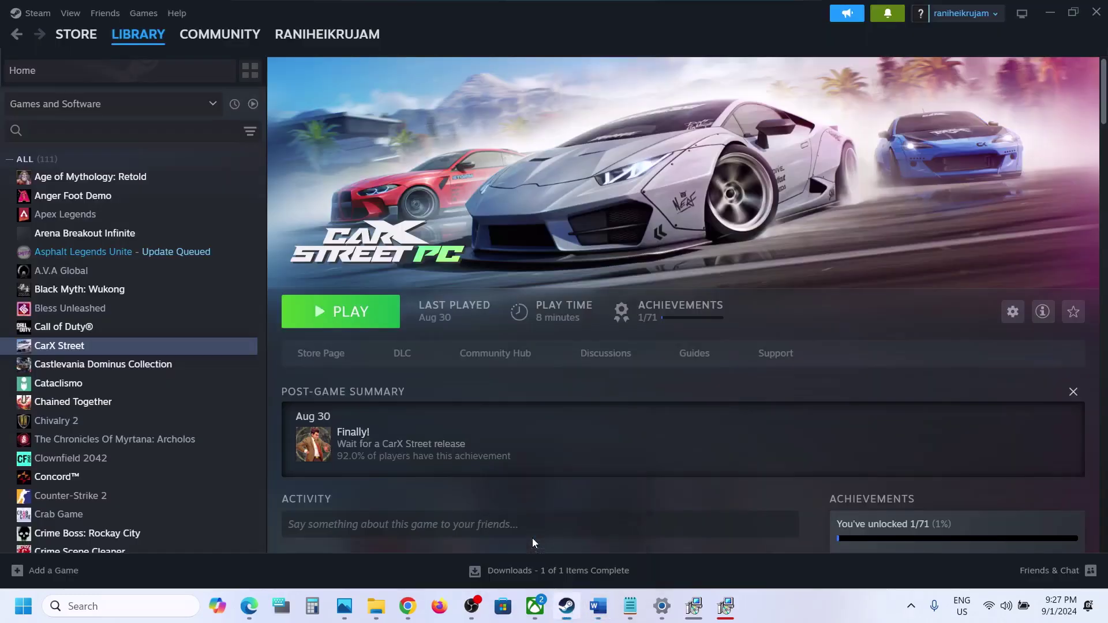
right_click(159, 349)
left_click(194, 457)
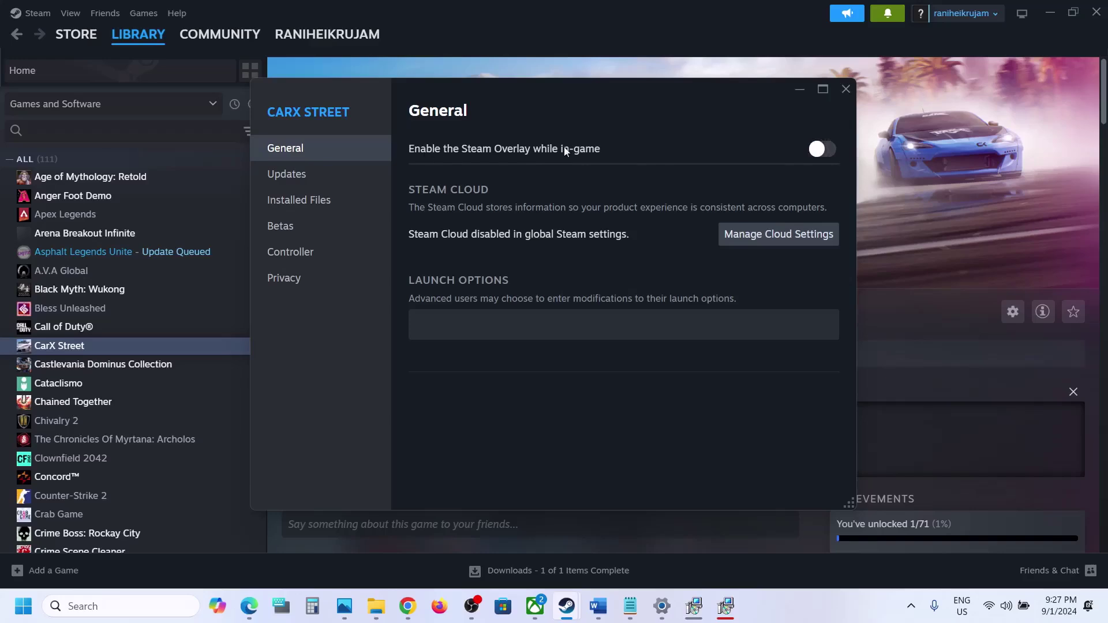
left_click(847, 87)
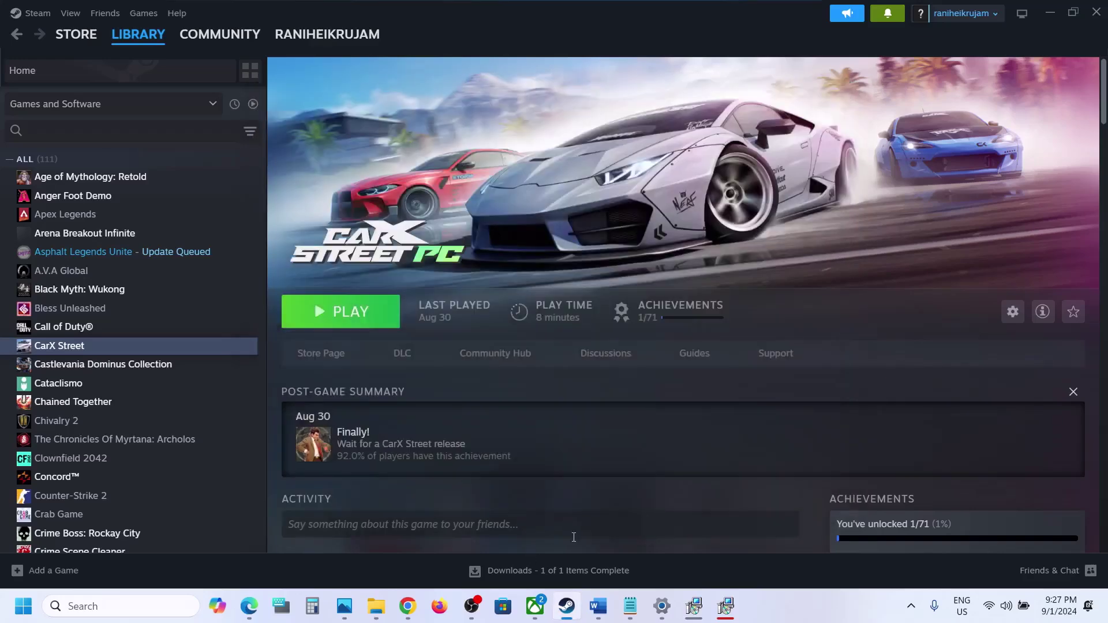
Return to Step 10 in the Word document and highlight the advice to close overlay apps, including Discord and GeForce Experience
left_click(598, 606)
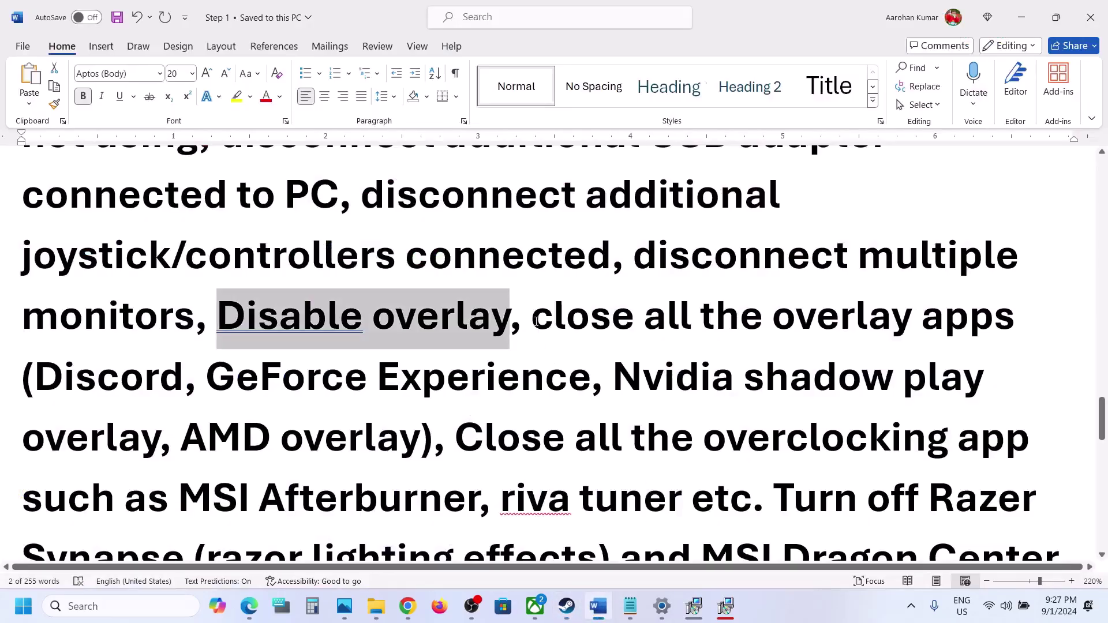
left_click_drag(533, 322, 892, 322)
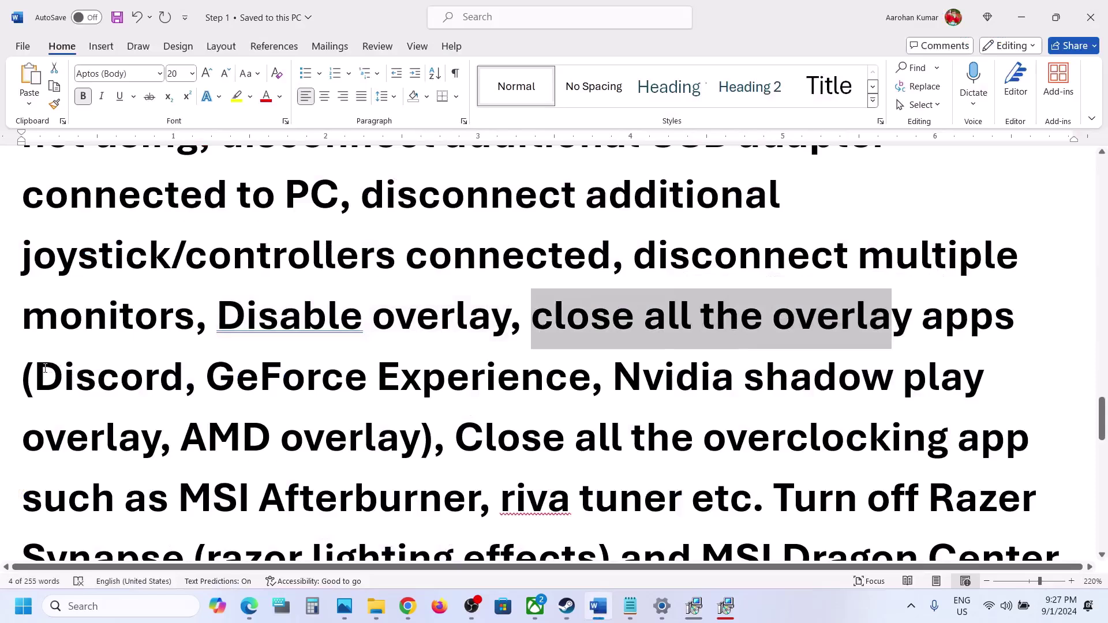
left_click_drag(45, 368, 179, 378)
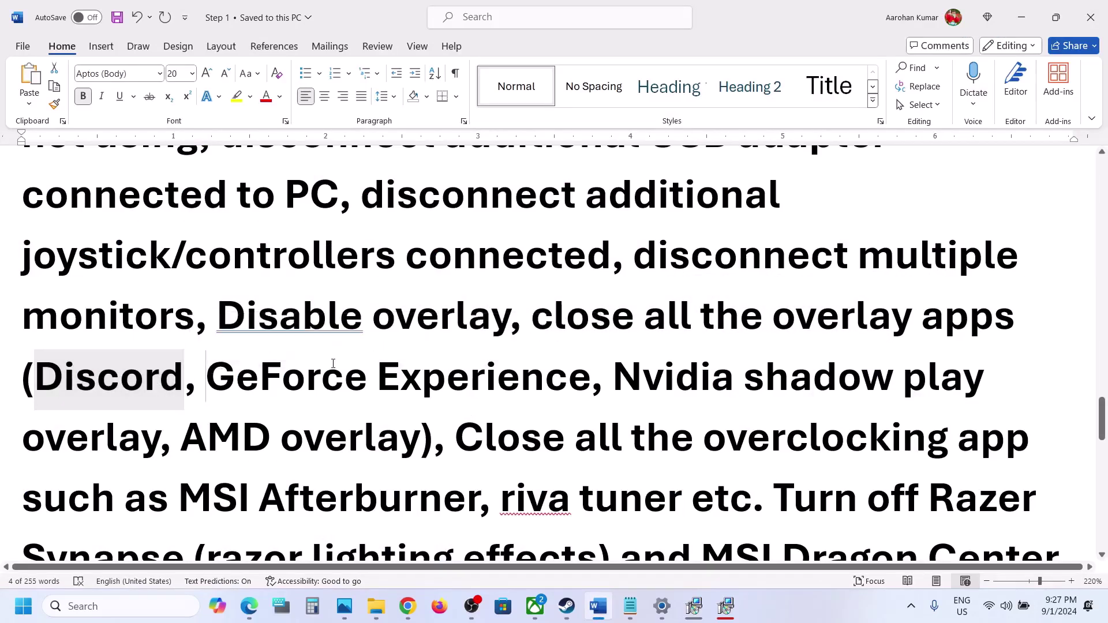
left_click_drag(333, 364, 560, 360)
left_click(303, 316)
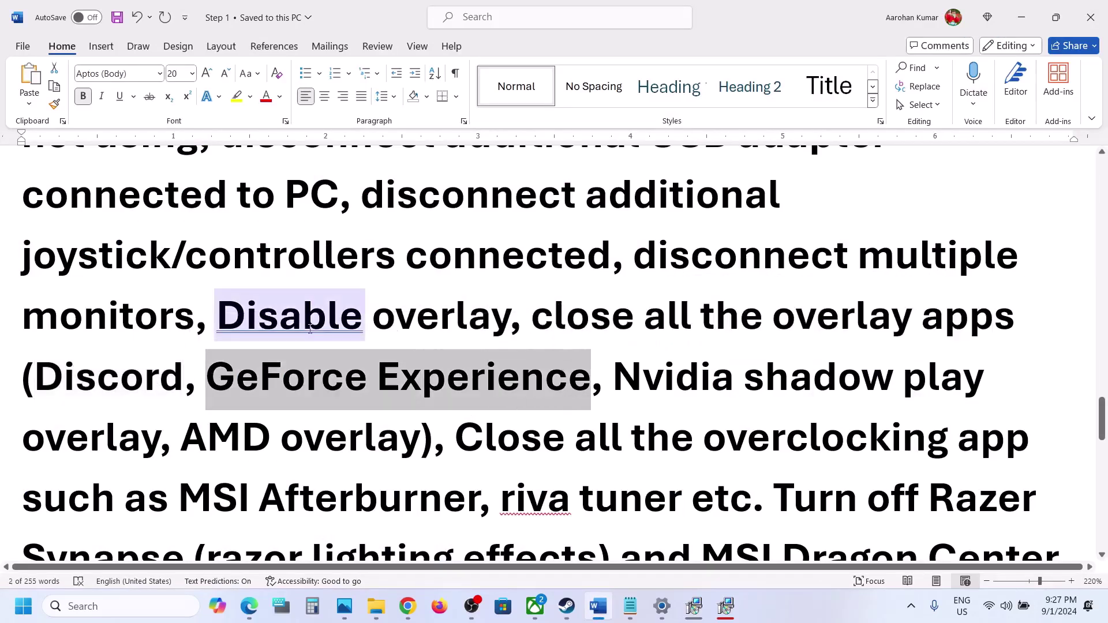
Highlight Step 10's advice to close all overlay apps and overclocking apps such as MSI Afterburner and riva tuner
left_click_drag(552, 320, 440, 428)
scroll(440, 428, "down", 2)
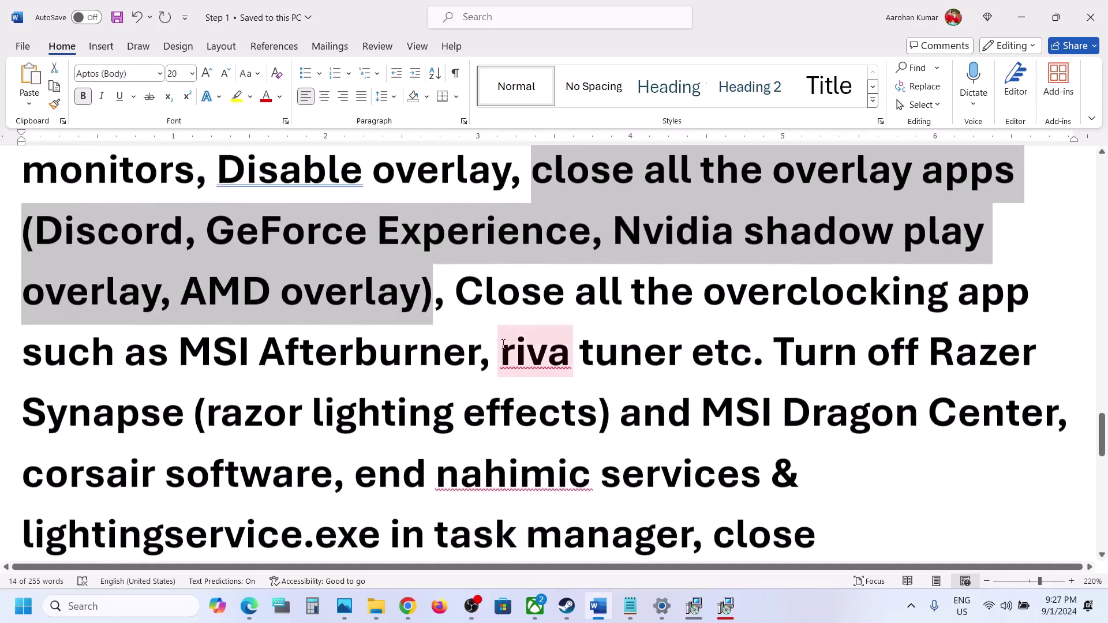
left_click_drag(457, 287, 288, 359)
left_click_drag(460, 354, 644, 349)
left_click(644, 346)
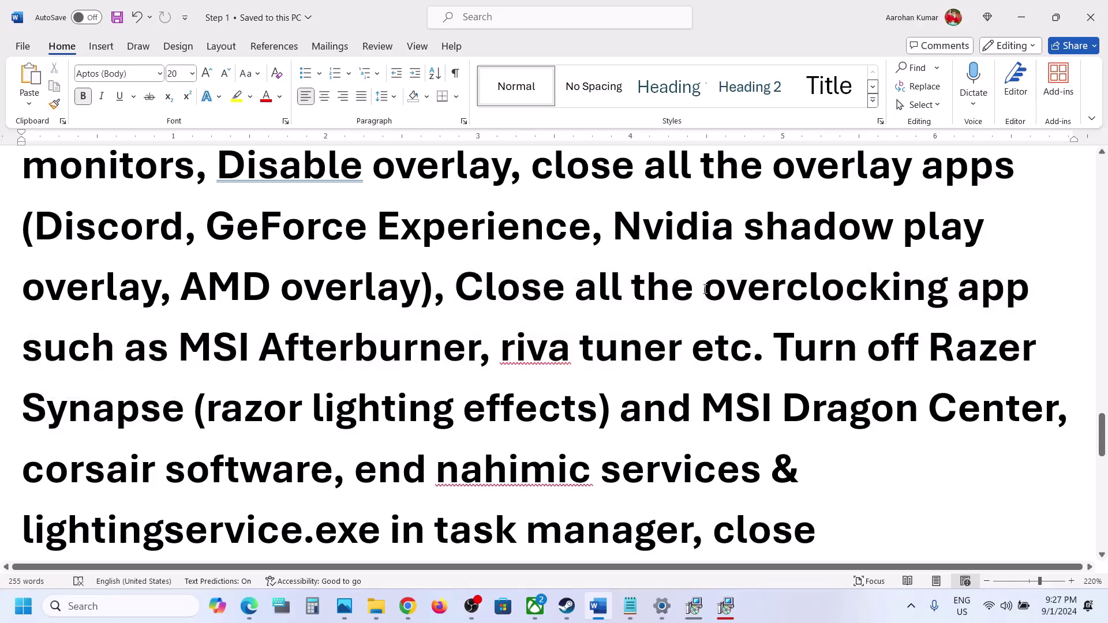
left_click_drag(705, 290, 981, 289)
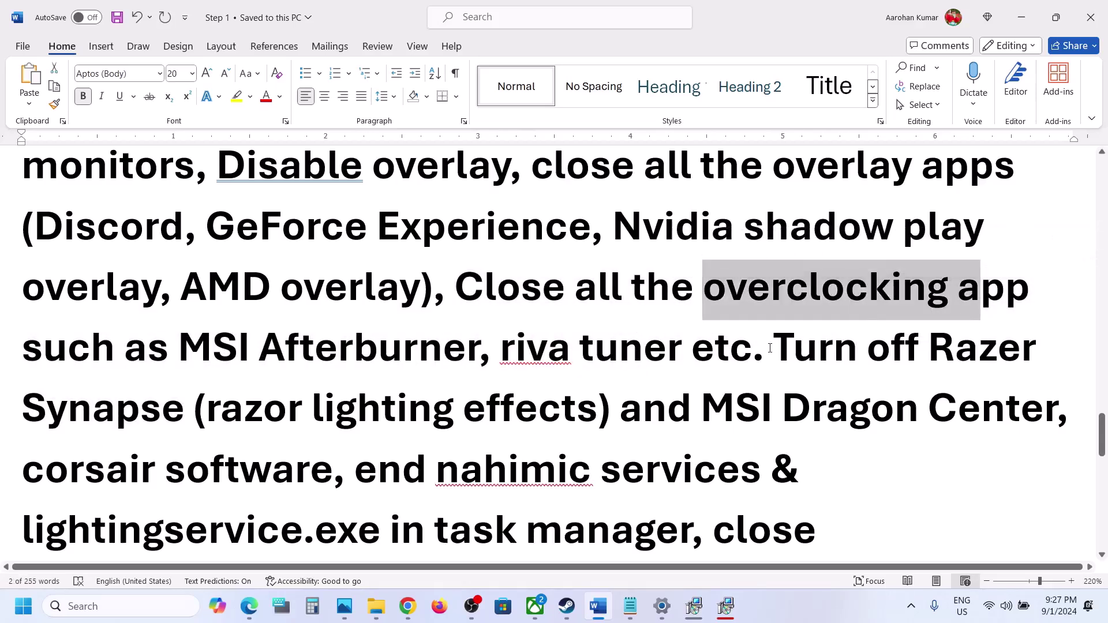
Highlight the rest of Step 10, from turning off Razer Synapse and MSI Dragon Center to closing browsers and removing the undervolt
left_click_drag(770, 348, 653, 510)
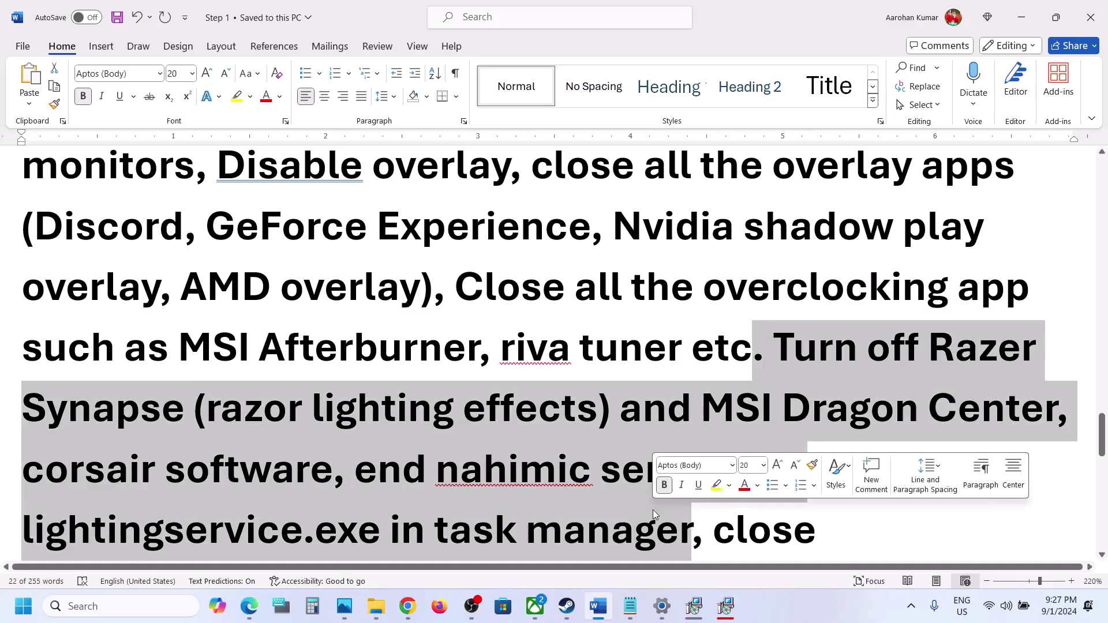
scroll(653, 511, "down", 3)
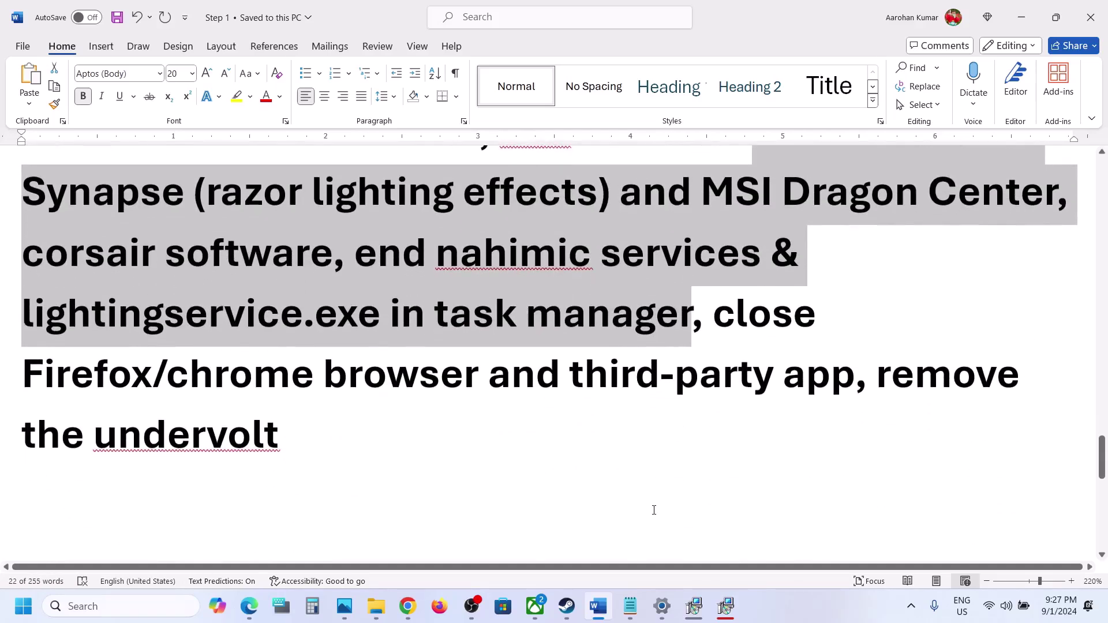
left_click_drag(81, 384, 692, 369)
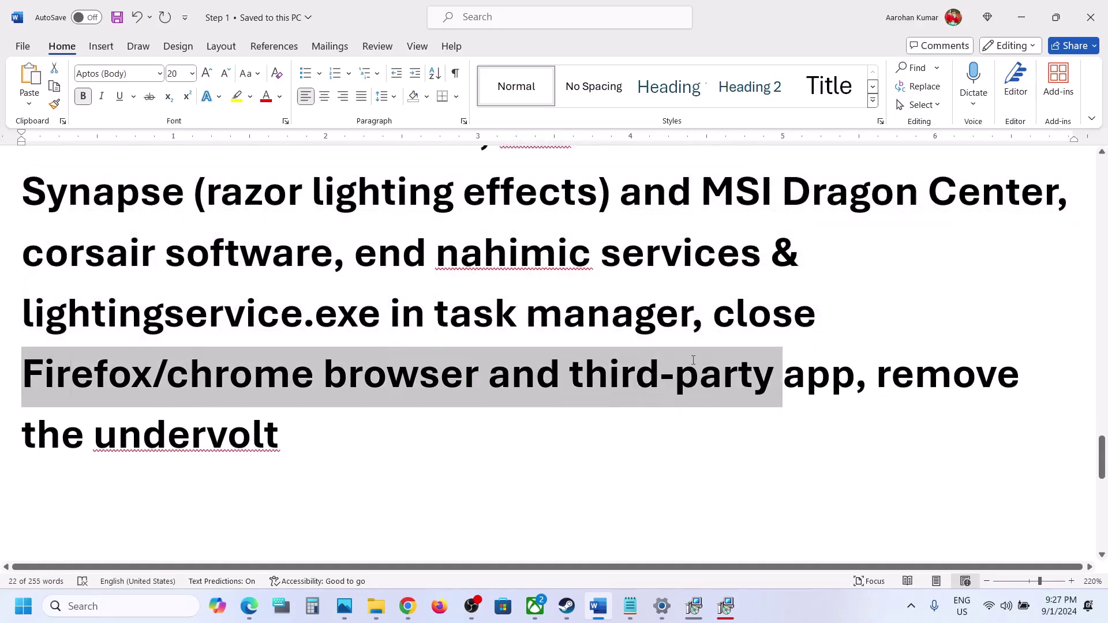
left_click_drag(878, 375, 1002, 418)
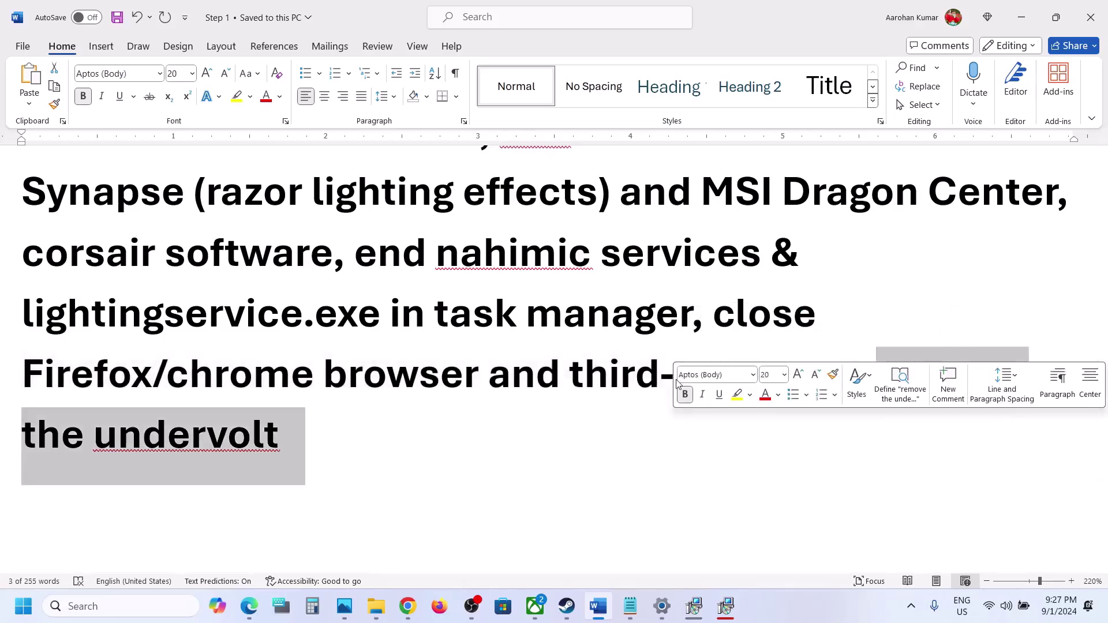
Go to Step 11 on increasing the virtual memory and highlight words in its heading and the advanced system settings line
scroll(679, 384, "down", 10)
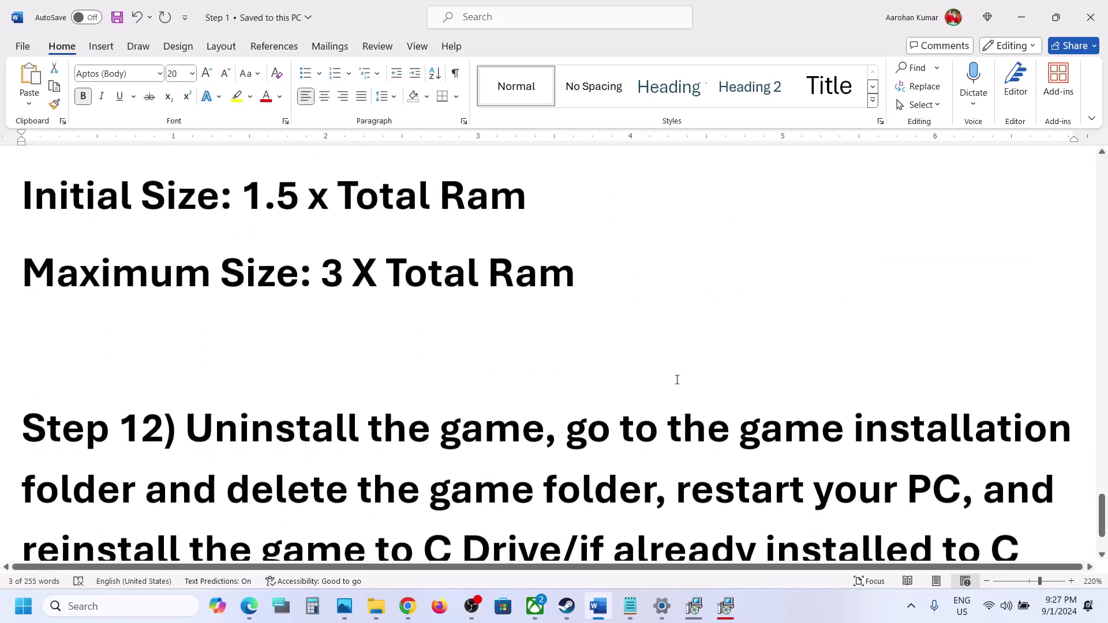
scroll(677, 379, "up", 5)
double_click(420, 408)
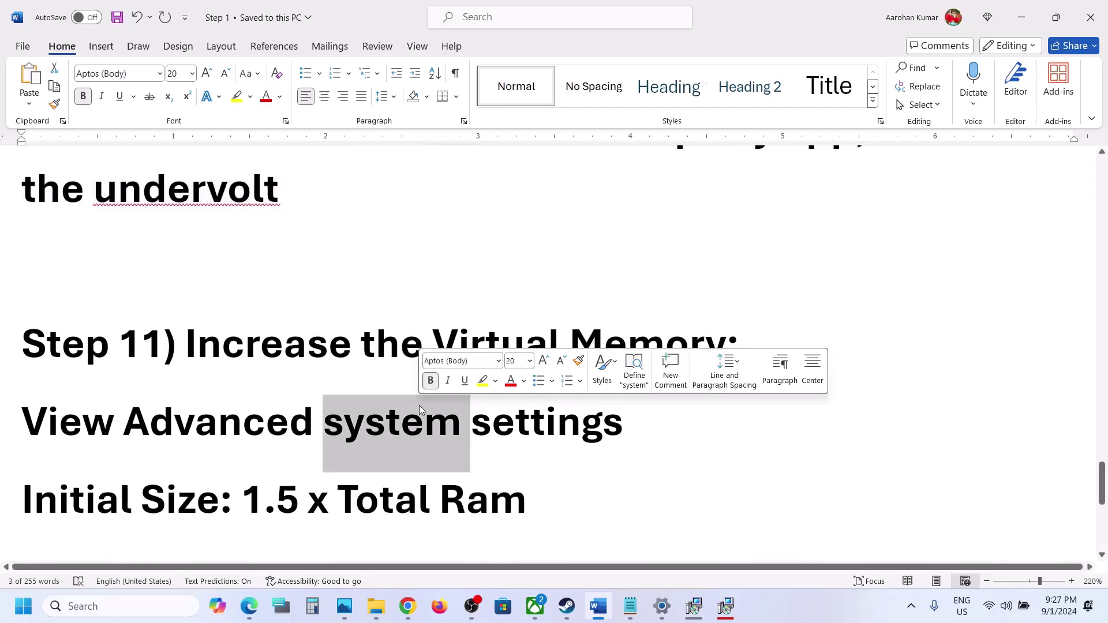
left_click(386, 341)
double_click(386, 342)
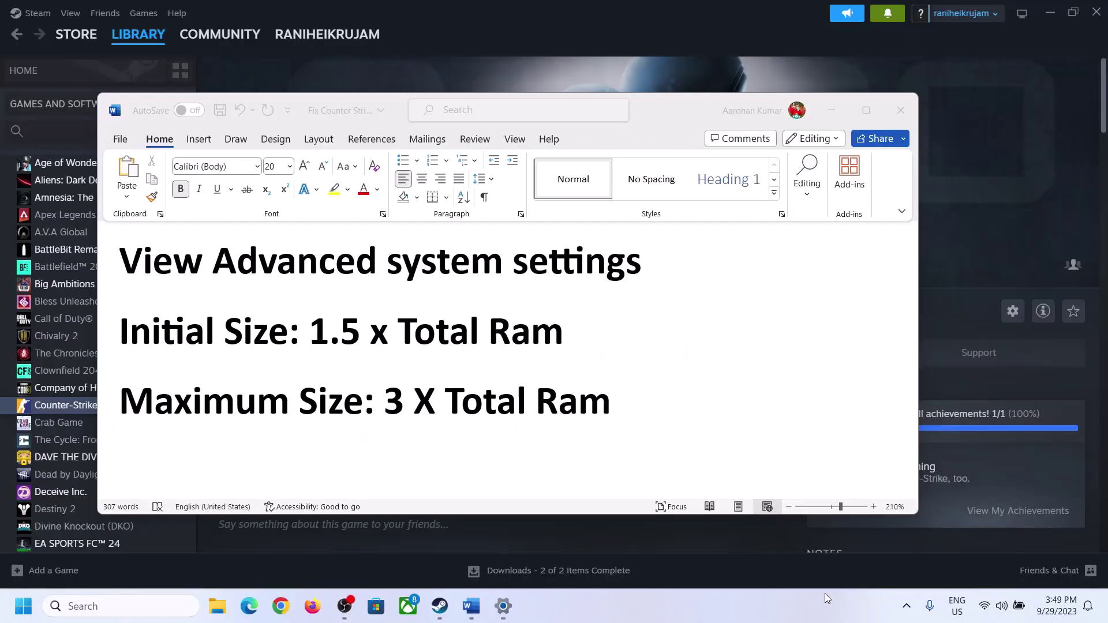